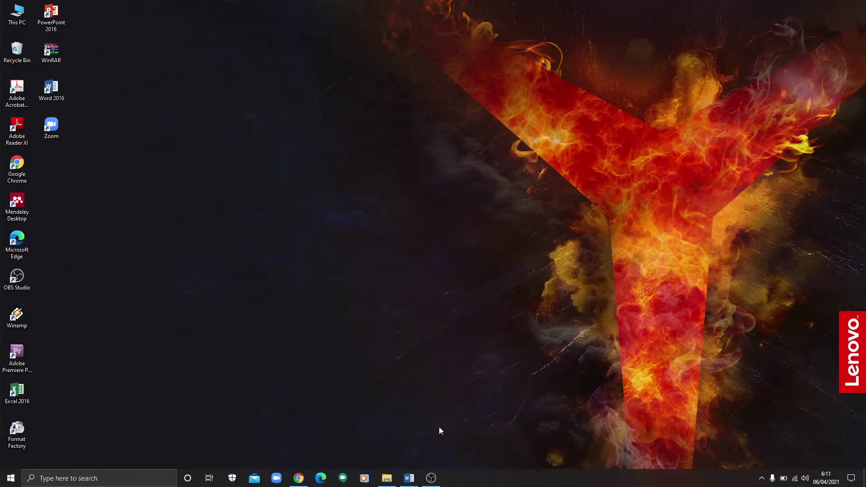
# Step: Restore the minimized MATRIKS KERANGKA KARYA ILMIAH outline document from the taskbar
pyautogui.click(409, 478)
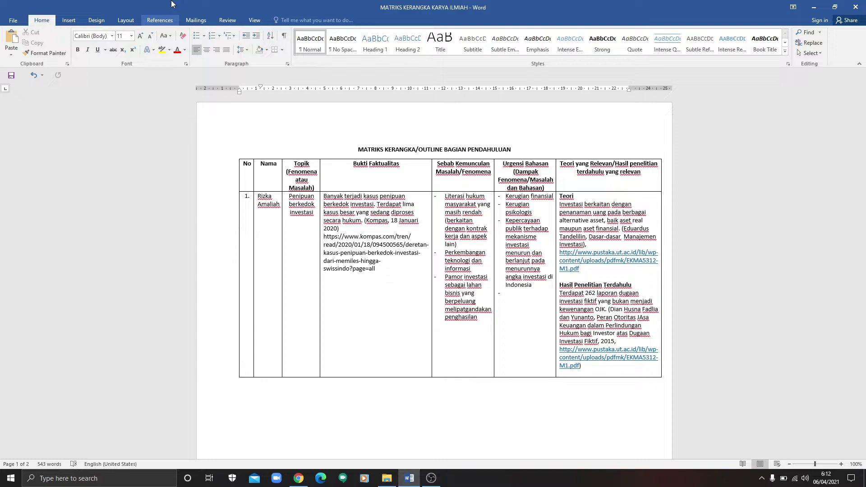
# Step: Show the References tools, create a blank Word document, then switch to the Kompas article in Chrome
pyautogui.click(172, 4)
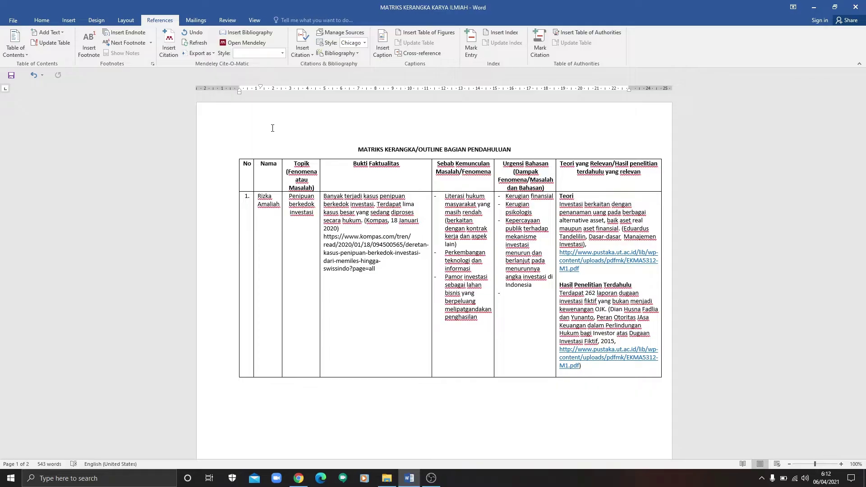
pyautogui.hotkey('ctrl', 'n')
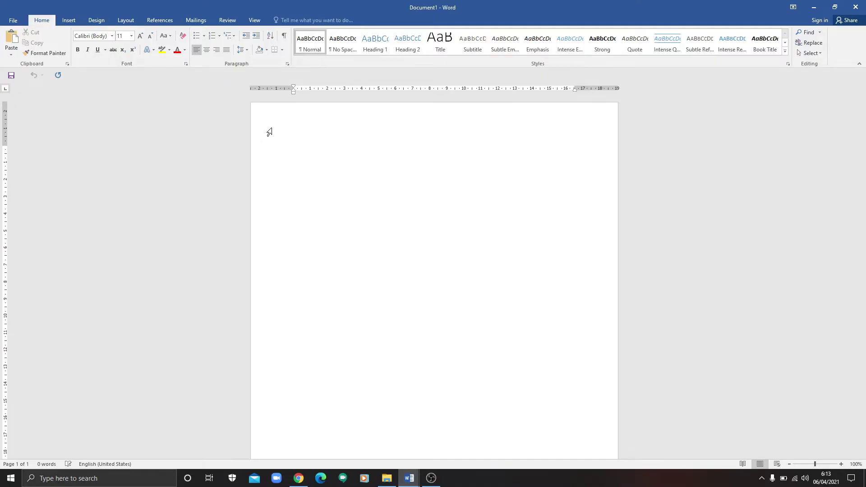
pyautogui.click(298, 478)
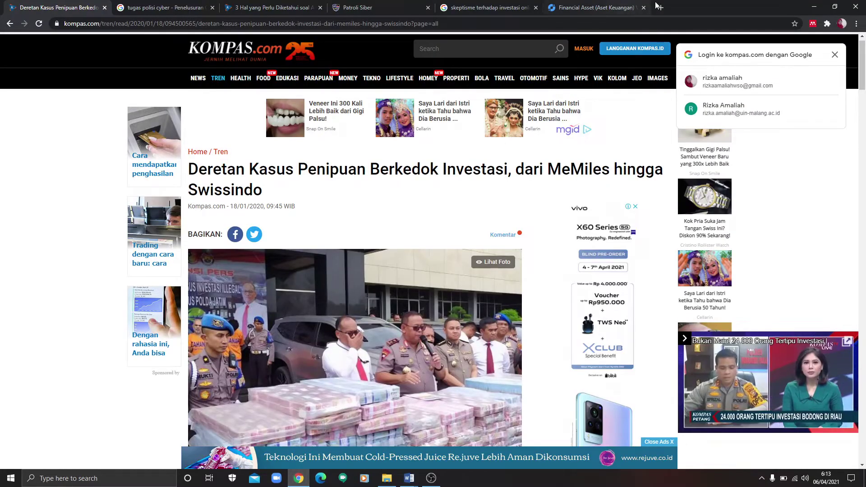
# Step: In a new Chrome tab, search Google for 'jurnal hukum ekonomi syariah'
pyautogui.click(660, 8)
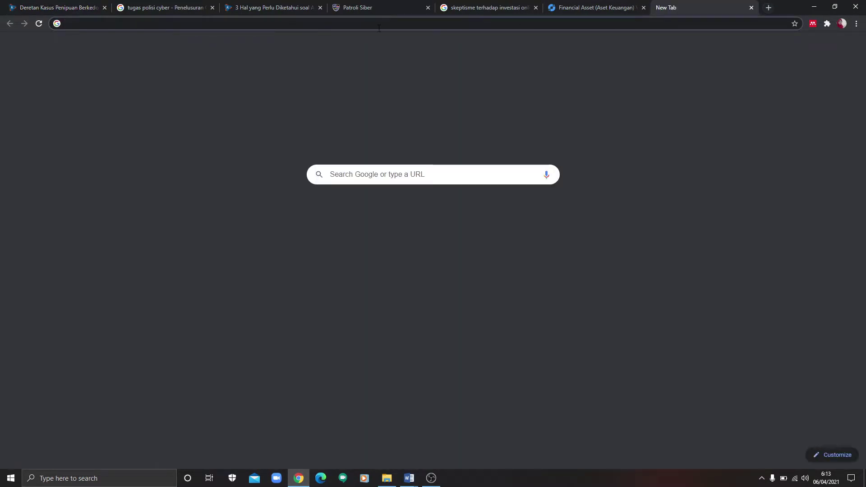
pyautogui.click(408, 481)
pyautogui.click(381, 449)
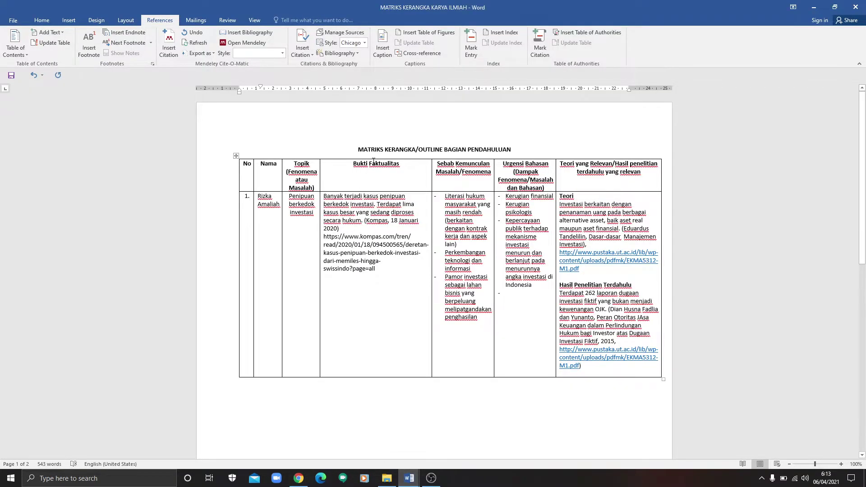
pyautogui.click(299, 478)
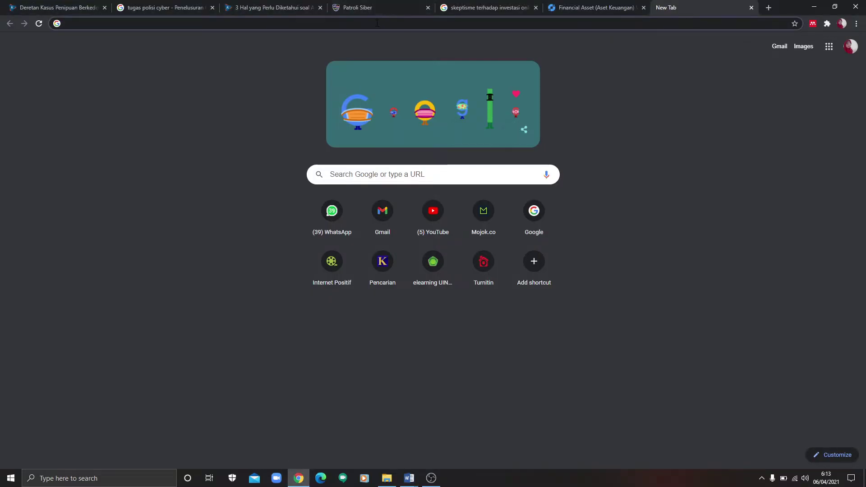
pyautogui.click(377, 23)
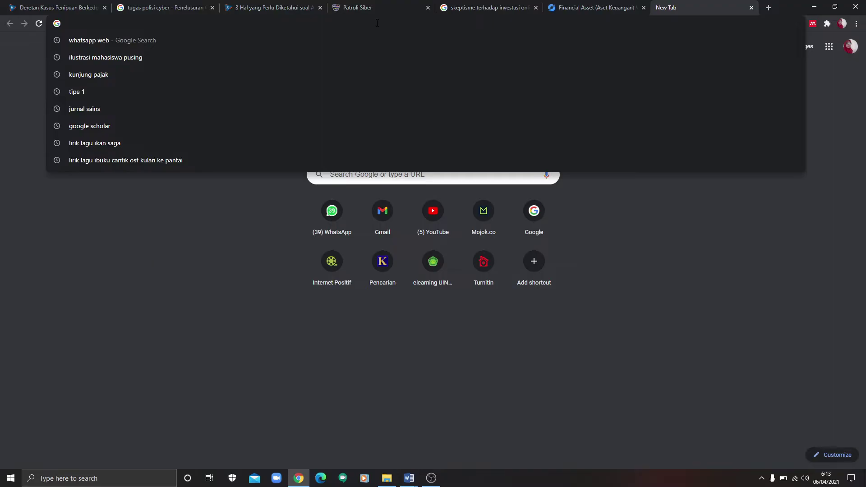
pyautogui.write('jurnal huk')
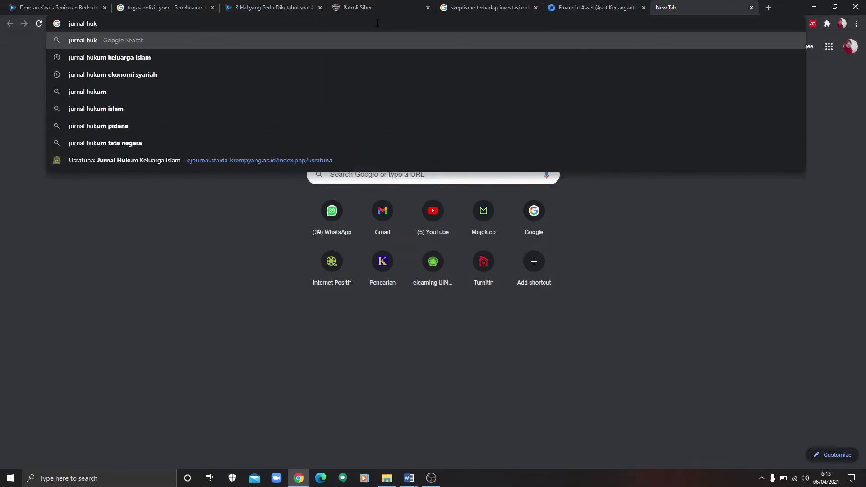
pyautogui.write('um ekonomi sya')
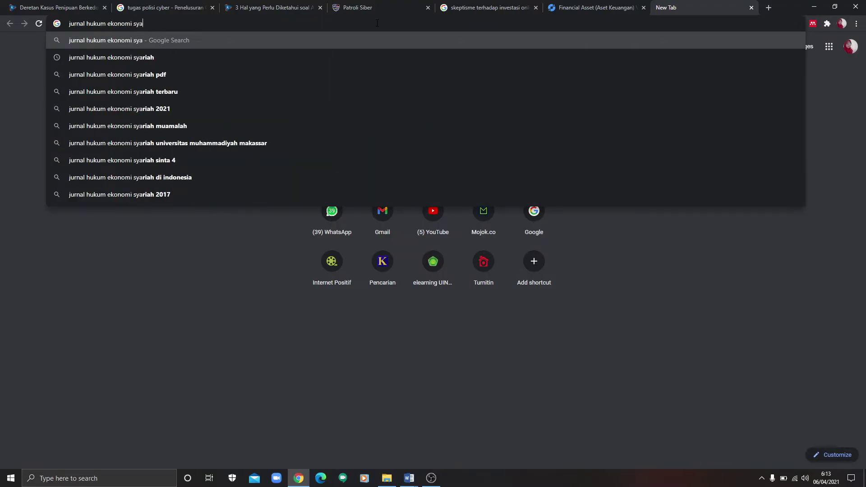
pyautogui.write('riah')
pyautogui.press('Return')
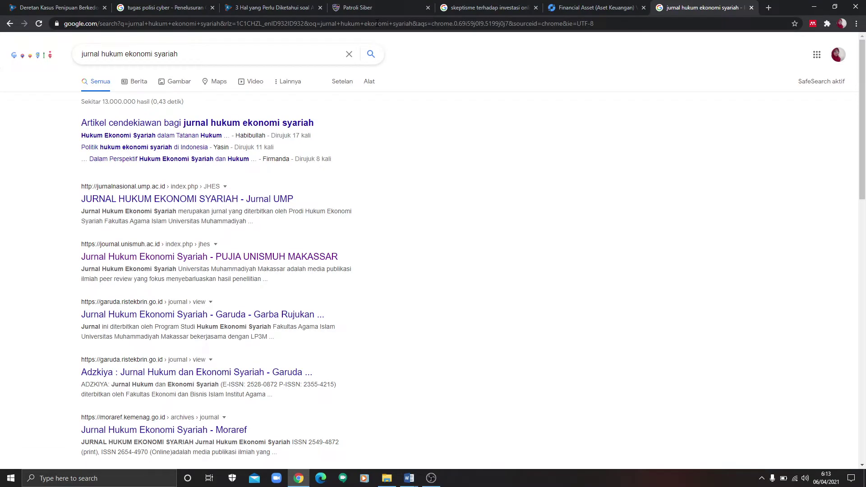
# Step: Open the Jurnal UMP Hukum Ekonomi Syariah site and close the shopping ad tab
pyautogui.click(187, 199)
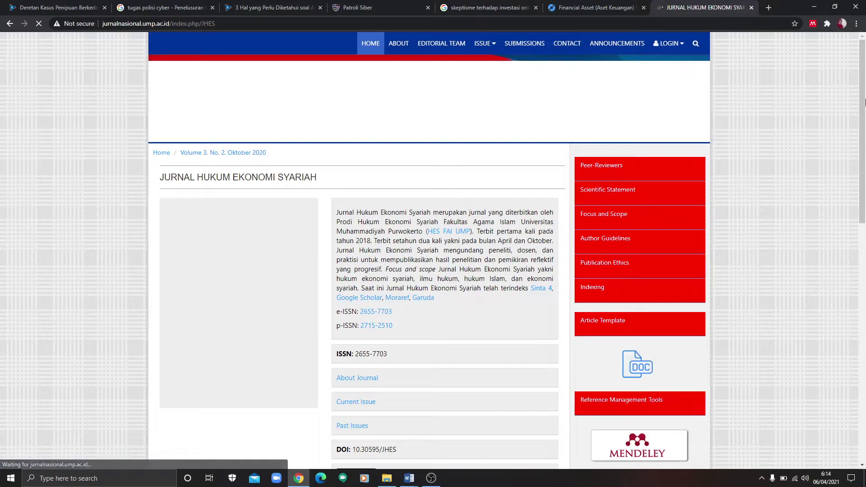
pyautogui.click(864, 246)
pyautogui.scroll(-5, 863, 246)
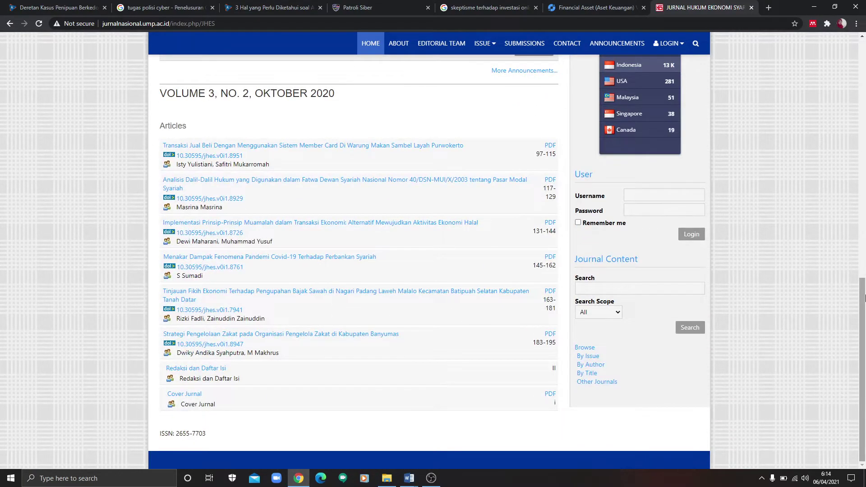
pyautogui.click(864, 292)
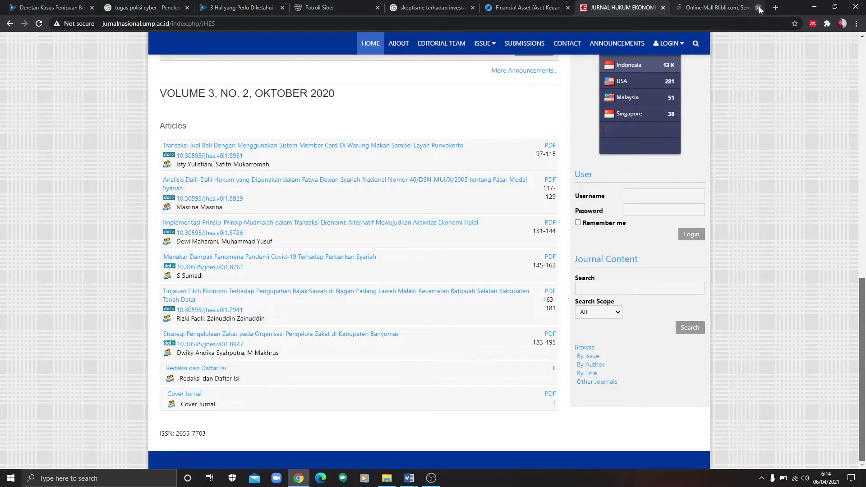
pyautogui.click(758, 8)
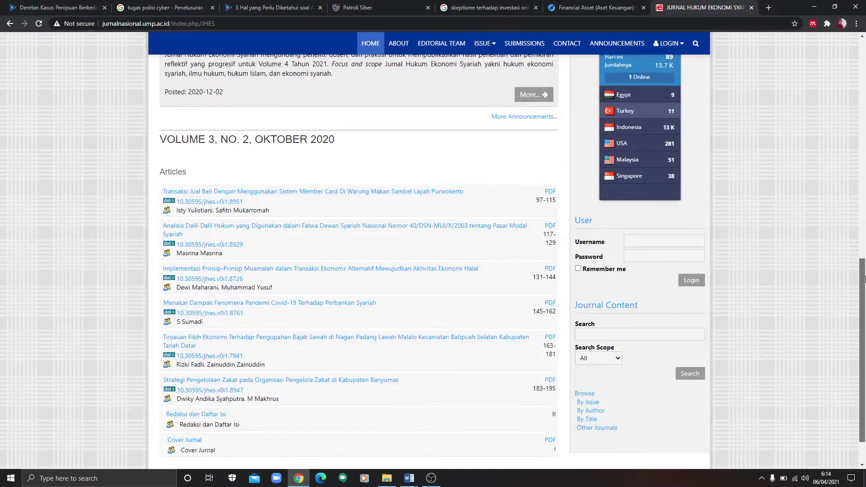
pyautogui.moveTo(862, 274); pyautogui.dragTo(847, 131)
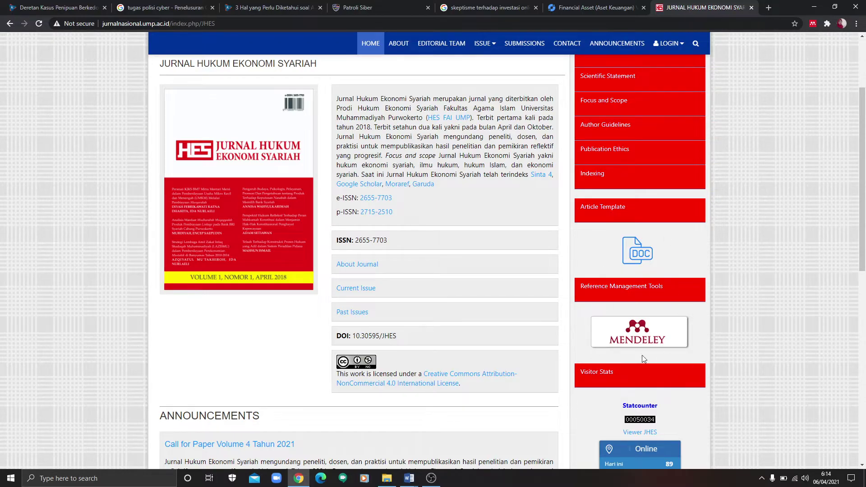
# Step: Open the DOC article template in Google Drive, closing the ad tabs that pop up
pyautogui.click(699, 263)
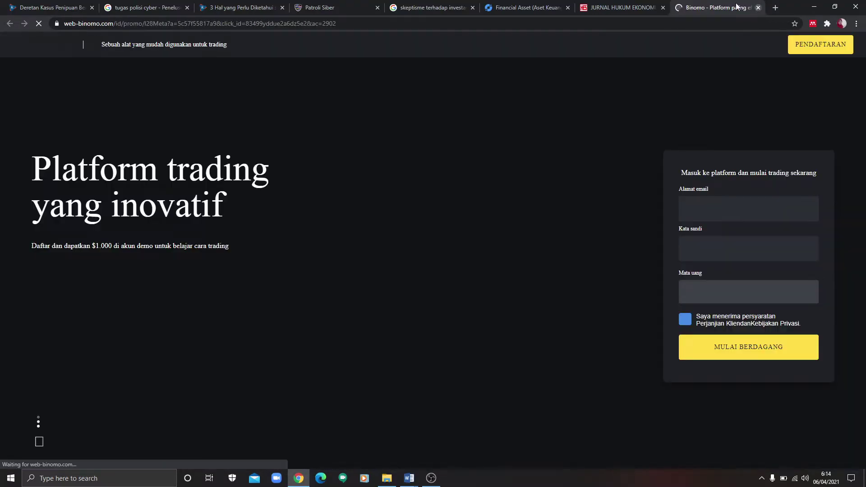
pyautogui.click(760, 10)
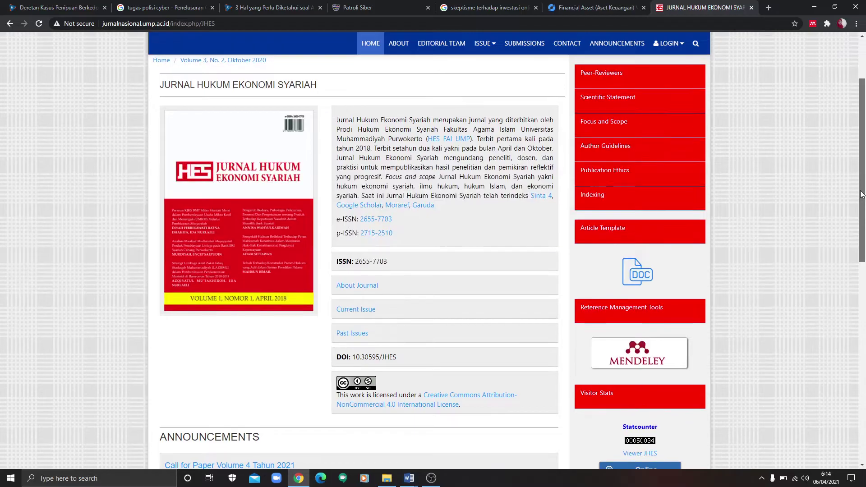
pyautogui.moveTo(864, 195)
pyautogui.mouseDown()
pyautogui.moveTo(860, 143)
pyautogui.moveTo(862, 205)
pyautogui.mouseUp()
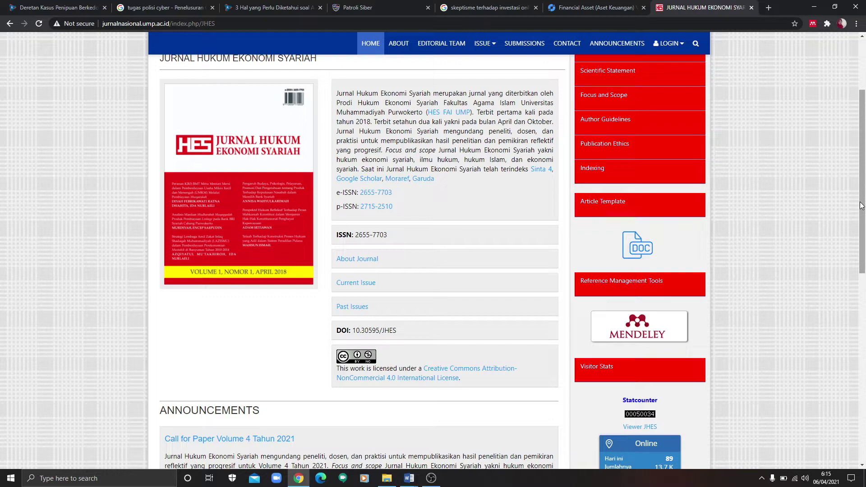
pyautogui.click(644, 248)
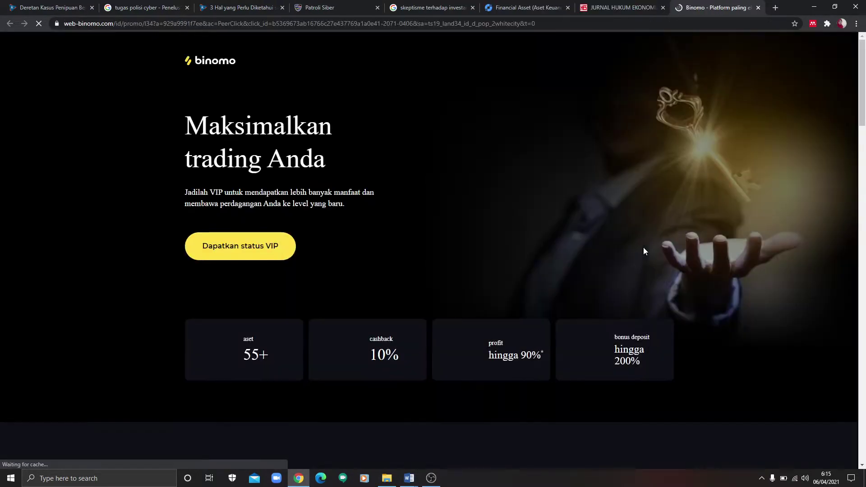
pyautogui.click(760, 8)
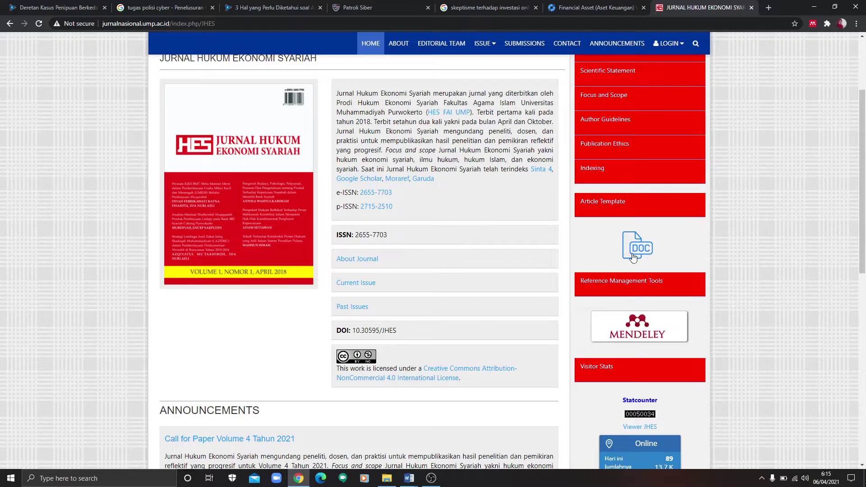
pyautogui.click(632, 254)
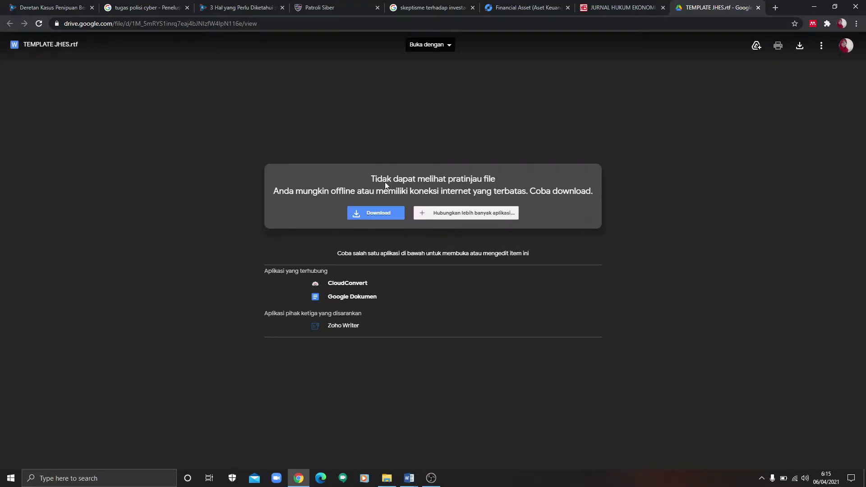
# Step: Download TEMPLATE JHES.rtf and open it in Word
pyautogui.click(383, 217)
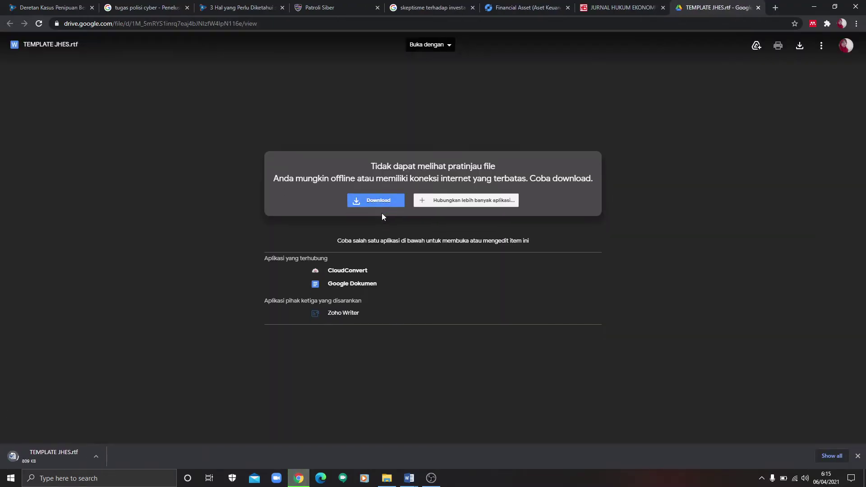
pyautogui.click(60, 452)
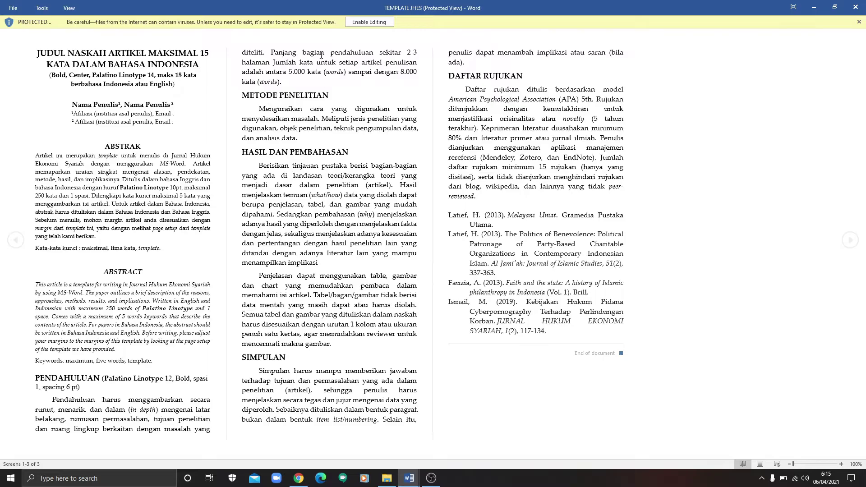
# Step: Enable editing on TEMPLATE JHES and scroll through the three-page template
pyautogui.click(367, 24)
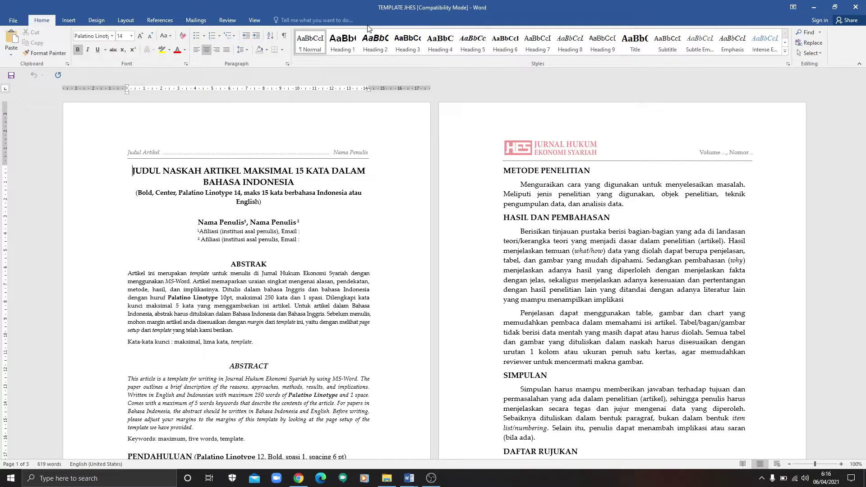
pyautogui.moveTo(864, 178); pyautogui.dragTo(864, 198)
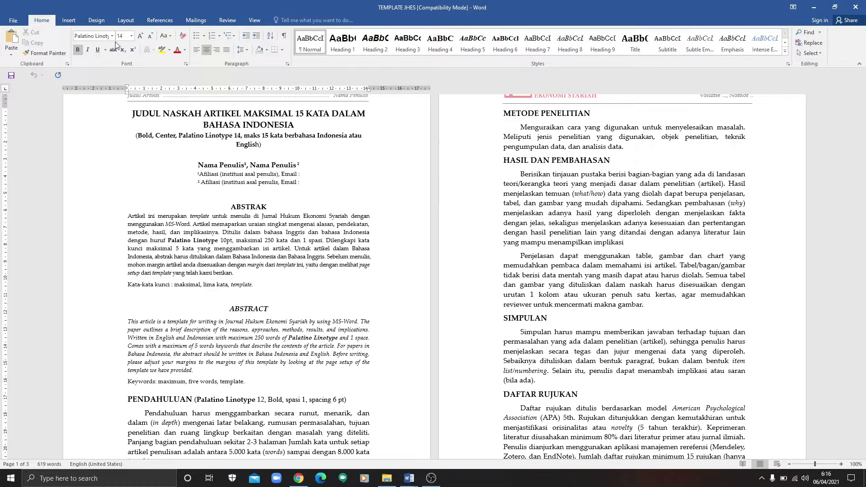
pyautogui.click(409, 478)
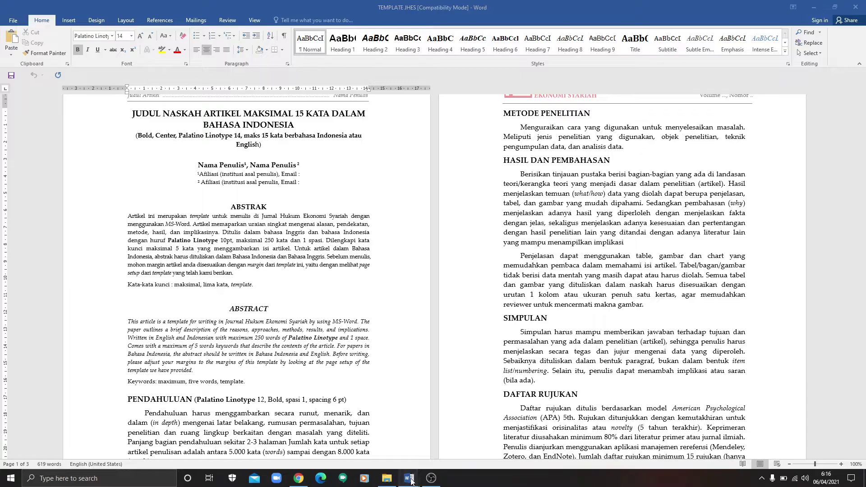
# Step: Select the article title in the MATRIKS outline document
pyautogui.click(337, 446)
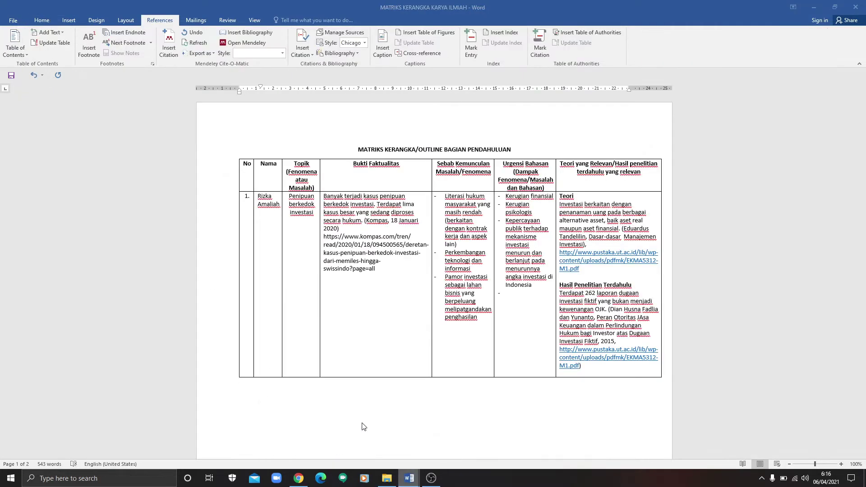
pyautogui.scroll(-10, 374, 204)
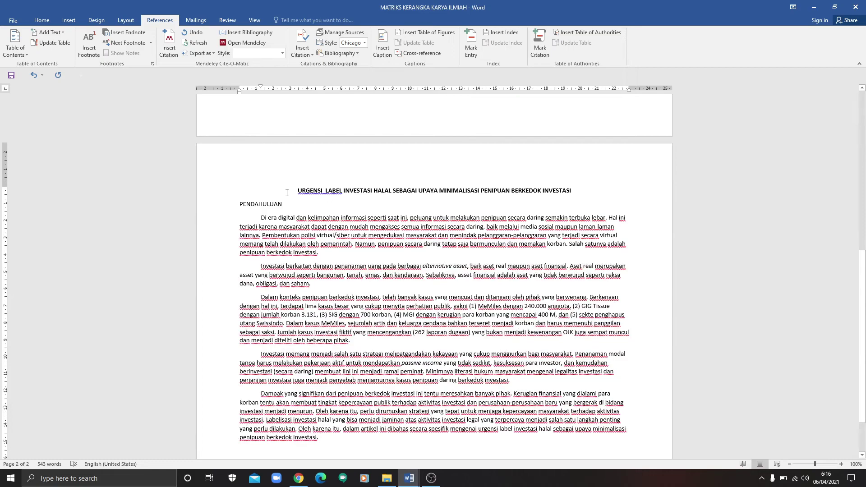
pyautogui.moveTo(862, 289)
pyautogui.mouseDown()
pyautogui.moveTo(862, 169)
pyautogui.moveTo(864, 312)
pyautogui.moveTo(865, 296)
pyautogui.mouseUp()
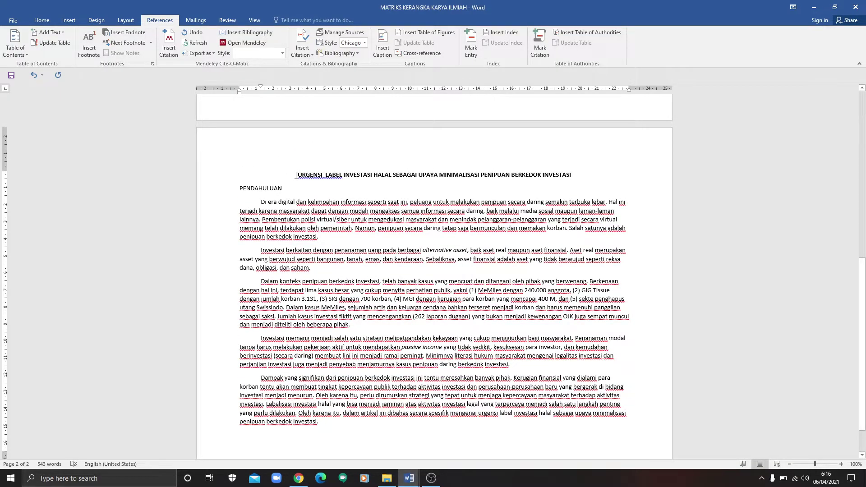
pyautogui.moveTo(295, 175); pyautogui.dragTo(574, 175)
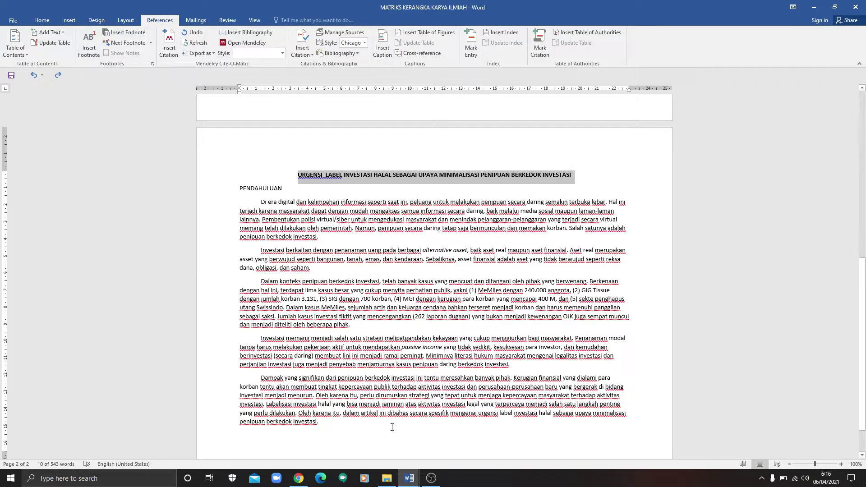
# Step: Switch to TEMPLATE JHES and close the empty Document1 window
pyautogui.click(409, 479)
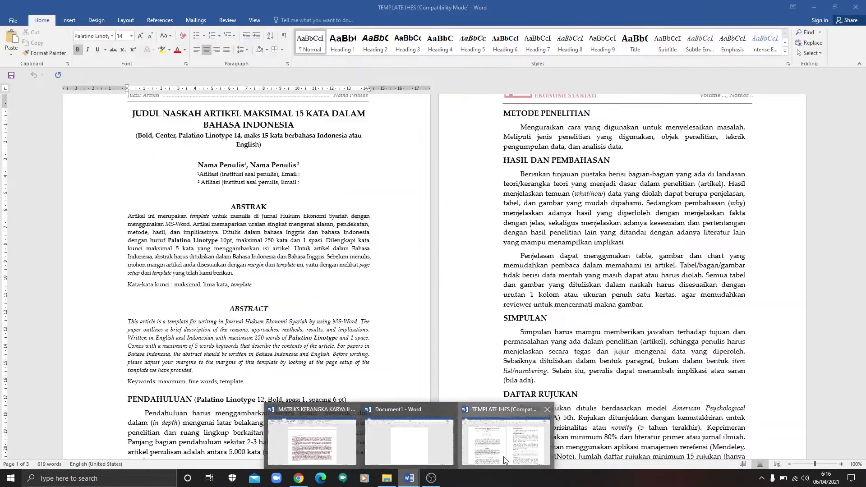
pyautogui.click(503, 456)
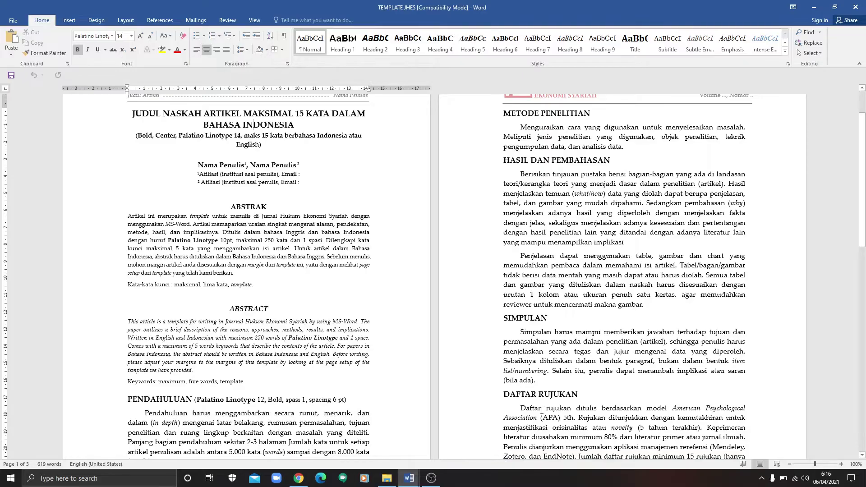
pyautogui.scroll(2, 519, 428)
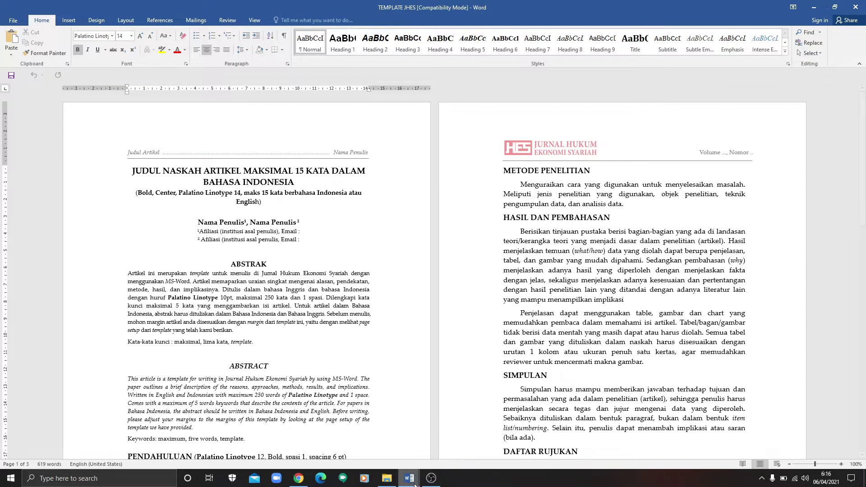
pyautogui.click(409, 479)
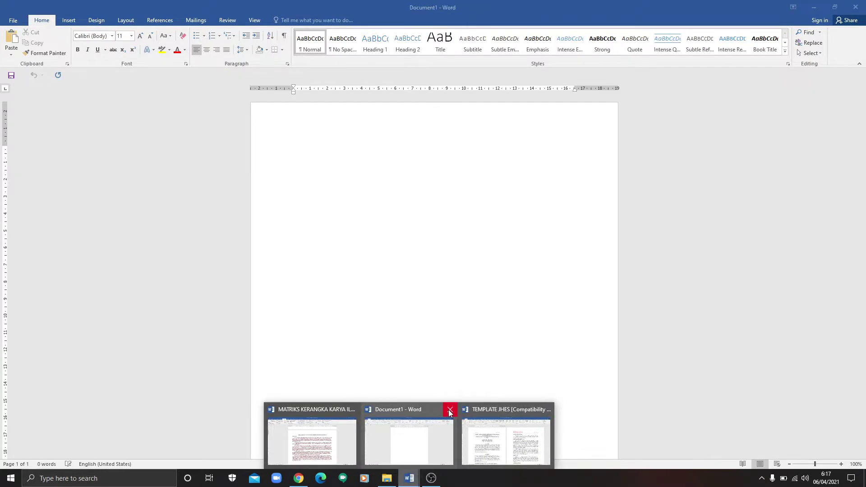
pyautogui.click(449, 409)
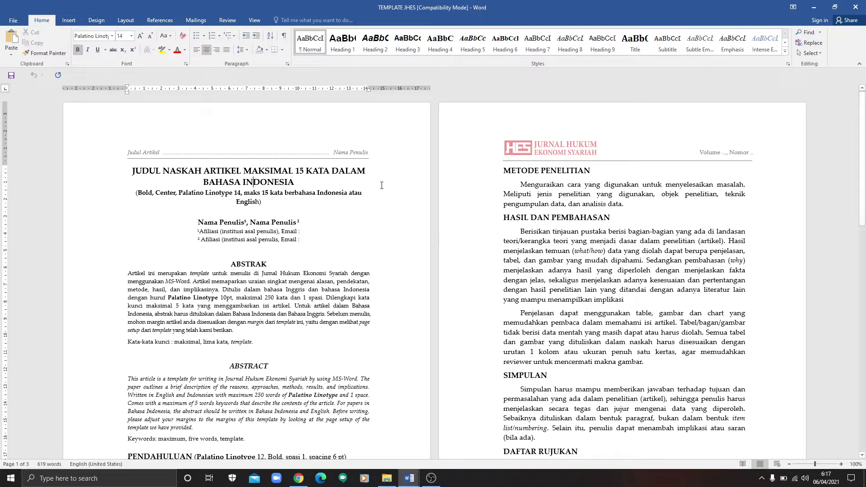
# Step: Paste 'URGENSI LABEL INVESTASI HALAL…' over the placeholder title and size it 14 pt
pyautogui.moveTo(133, 171); pyautogui.dragTo(281, 182)
pyautogui.hotkey('ctrl', 'v')
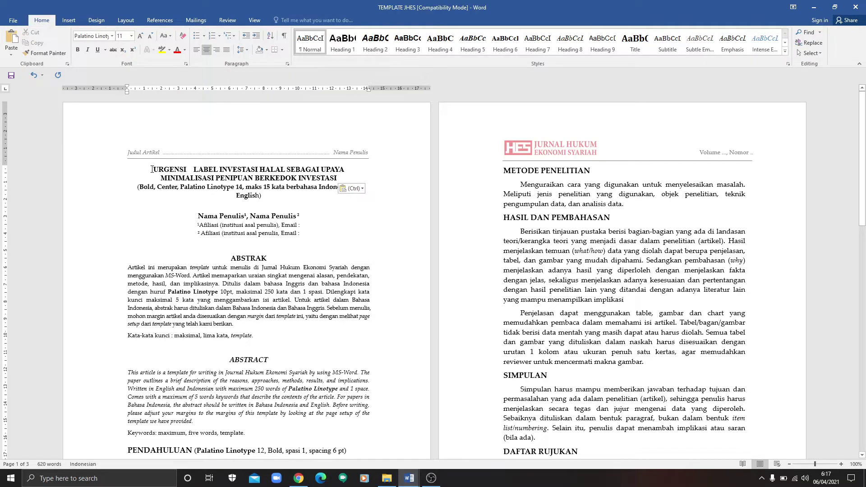
pyautogui.moveTo(151, 170); pyautogui.dragTo(340, 180)
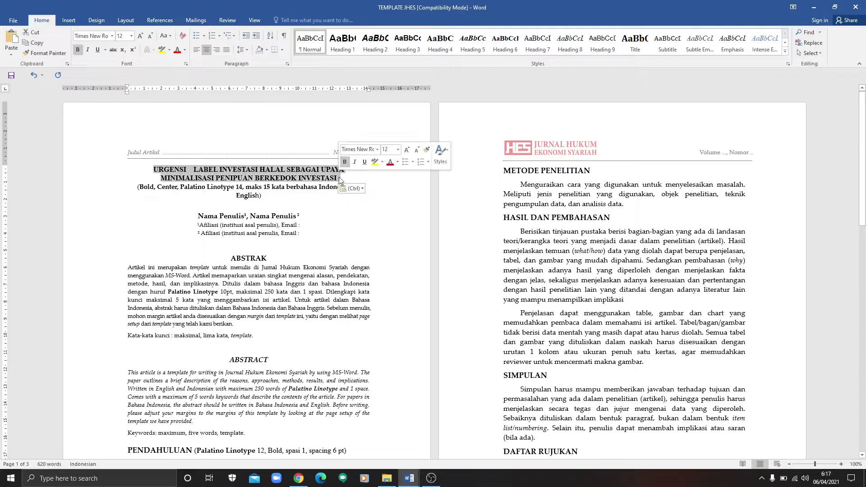
pyautogui.click(131, 36)
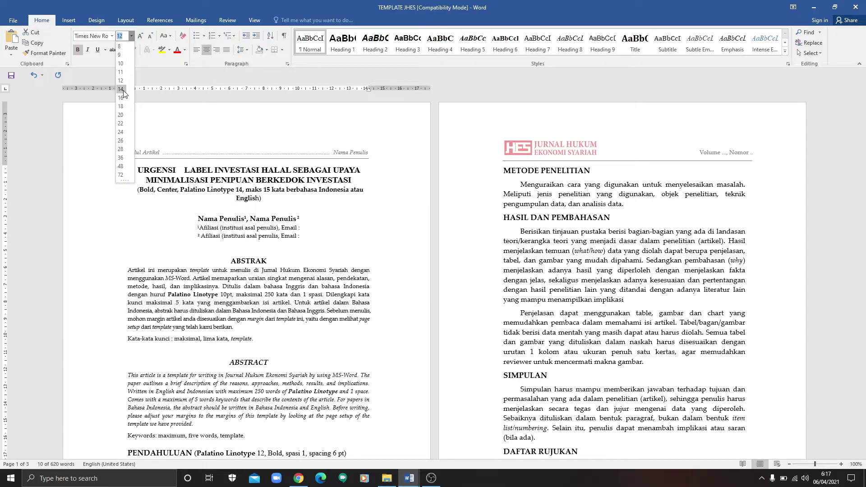
pyautogui.click(121, 90)
pyautogui.click(112, 38)
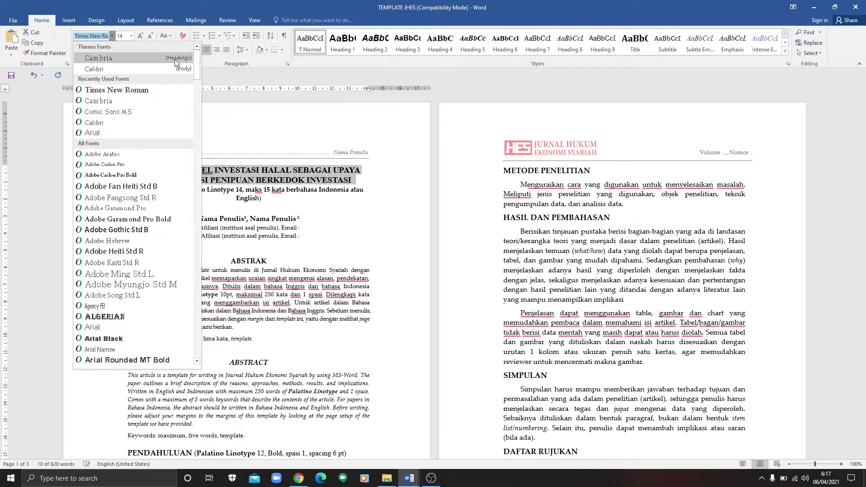
# Step: Set the title in Palatino Linotype, matching the template's bold, centred 14 pt style
pyautogui.moveTo(196, 68); pyautogui.dragTo(197, 299)
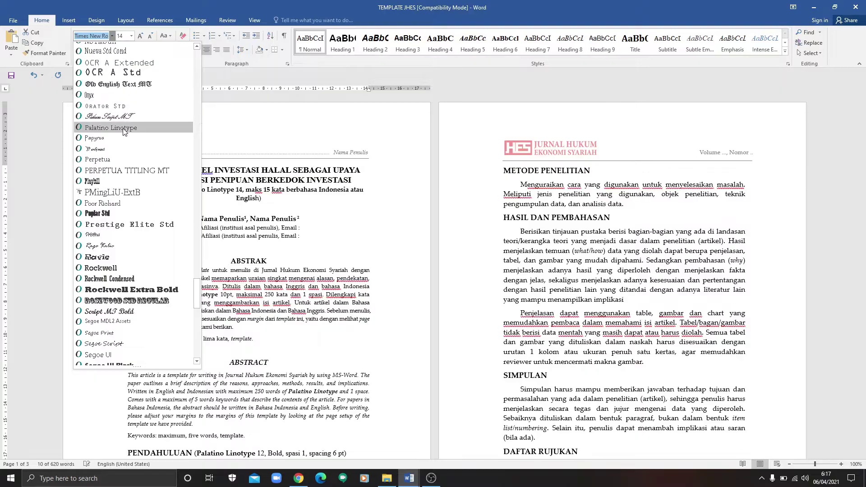
pyautogui.press('Escape')
pyautogui.click(359, 202)
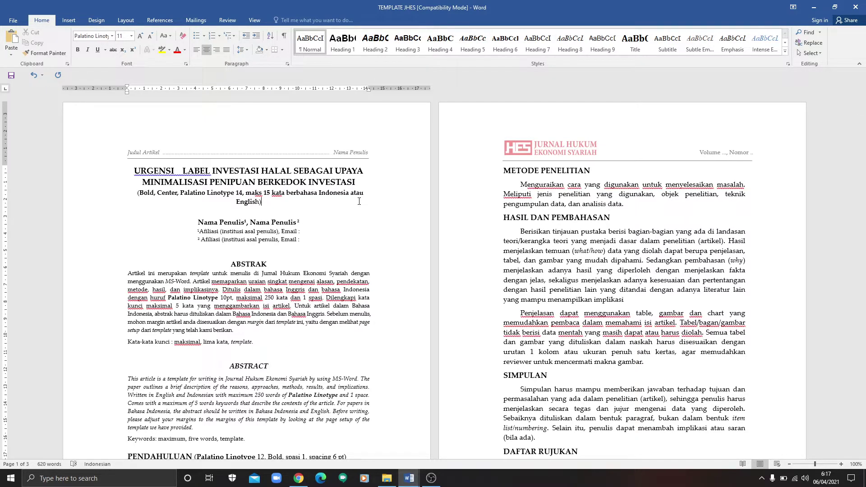
pyautogui.tripleClick(311, 183)
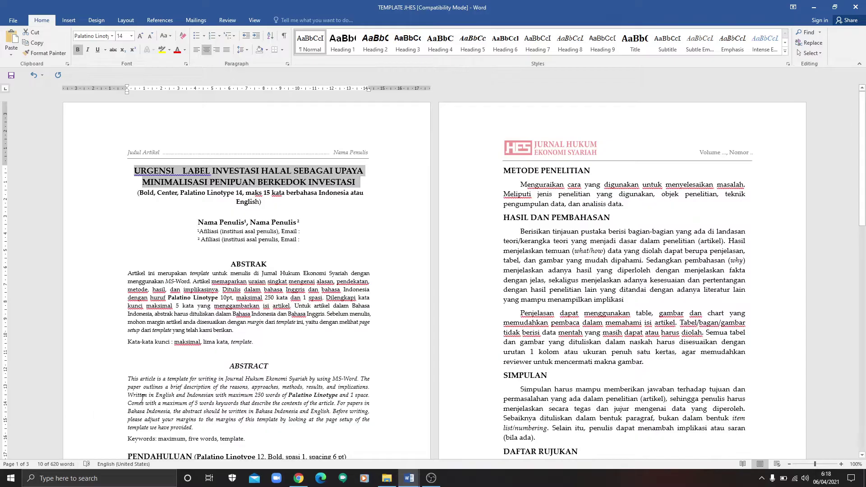
pyautogui.click(281, 269)
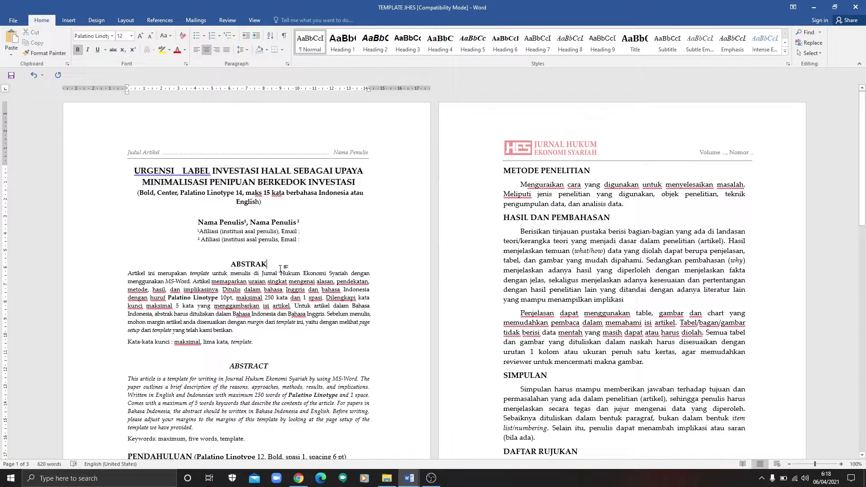
# Step: Delete the formatting-instructions line and type both authors' names over the 'Nama Penulis' placeholders
pyautogui.tripleClick(251, 201)
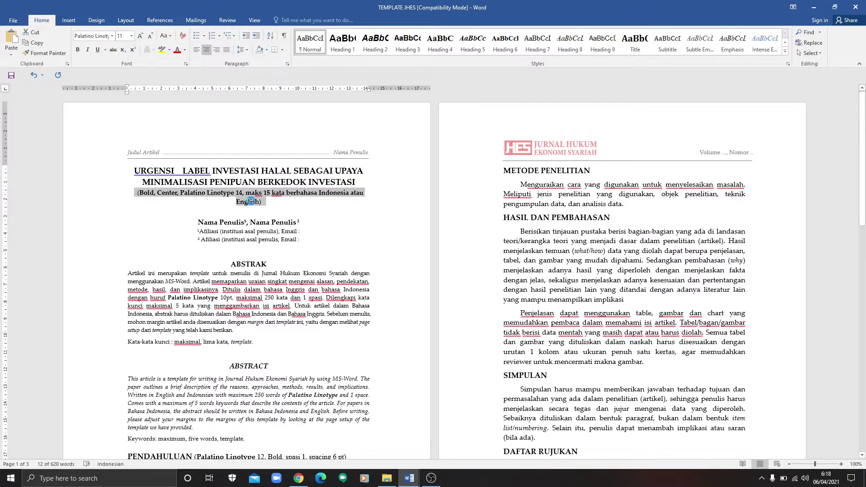
pyautogui.press('Delete')
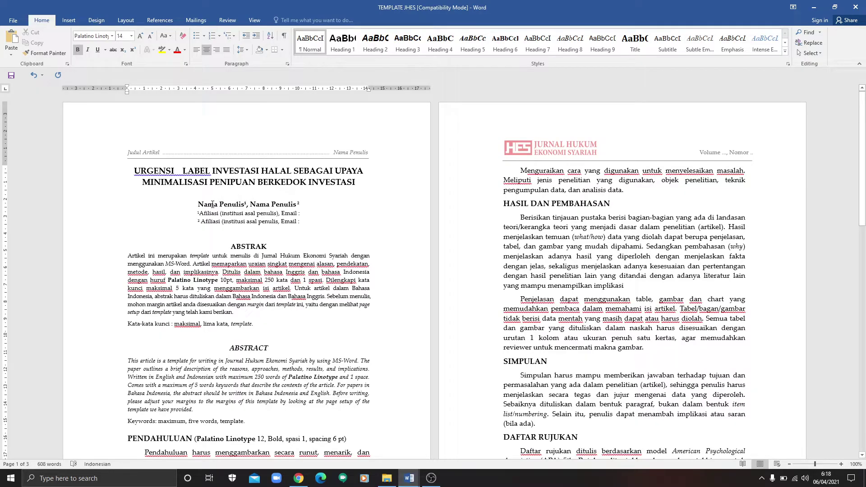
pyautogui.moveTo(197, 200); pyautogui.dragTo(232, 204)
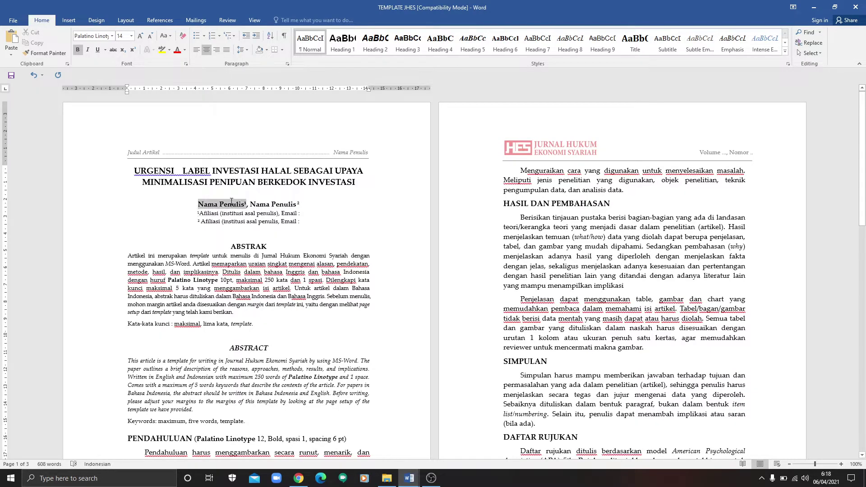
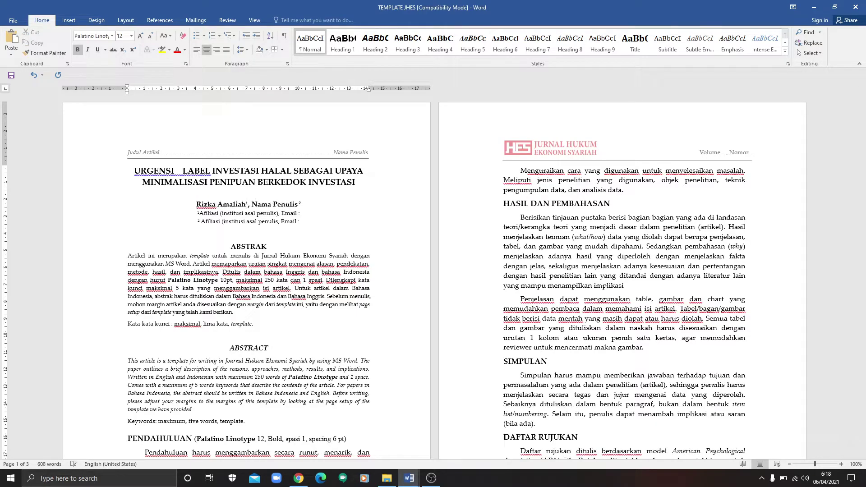
pyautogui.moveTo(251, 203); pyautogui.dragTo(294, 202)
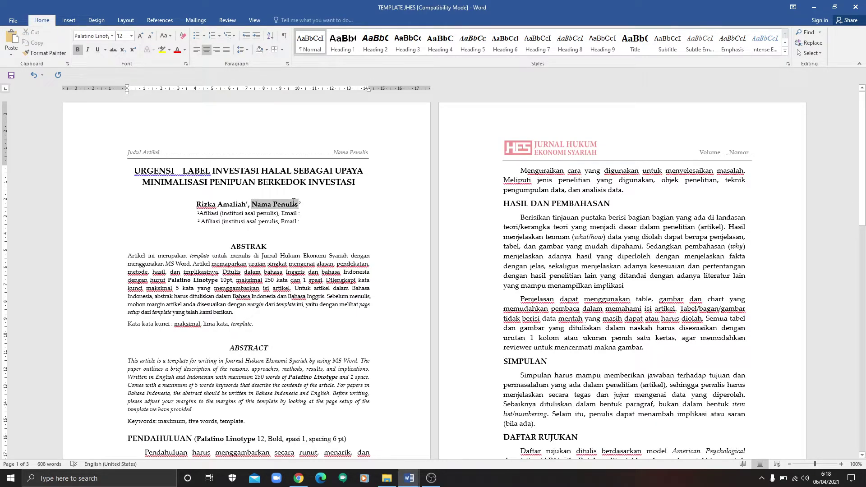
pyautogui.write('Mahmuri')
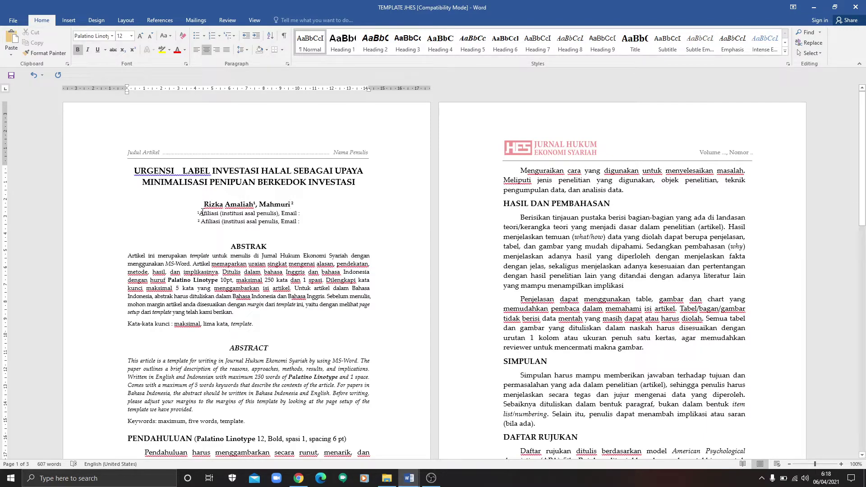
pyautogui.moveTo(198, 213); pyautogui.dragTo(235, 213)
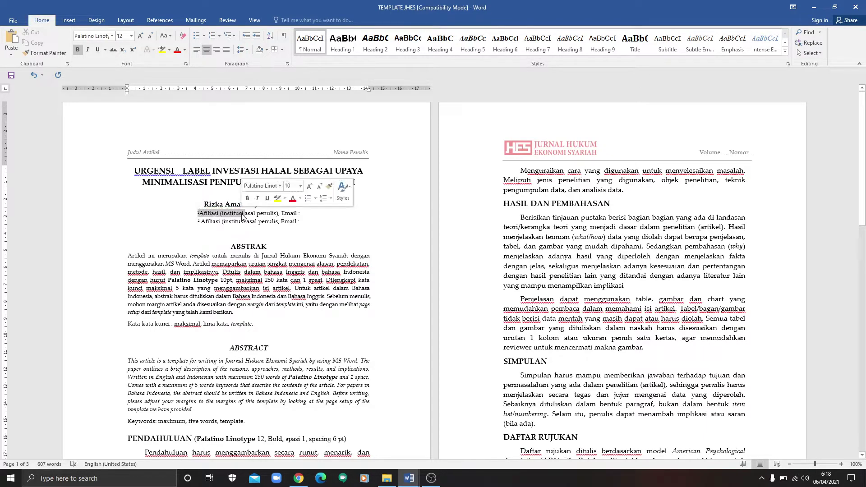
# Step: Replace the first affiliation placeholder with 'UIN Maulana Malik Ibrahim' and add the author's e-mail address
pyautogui.click(230, 214)
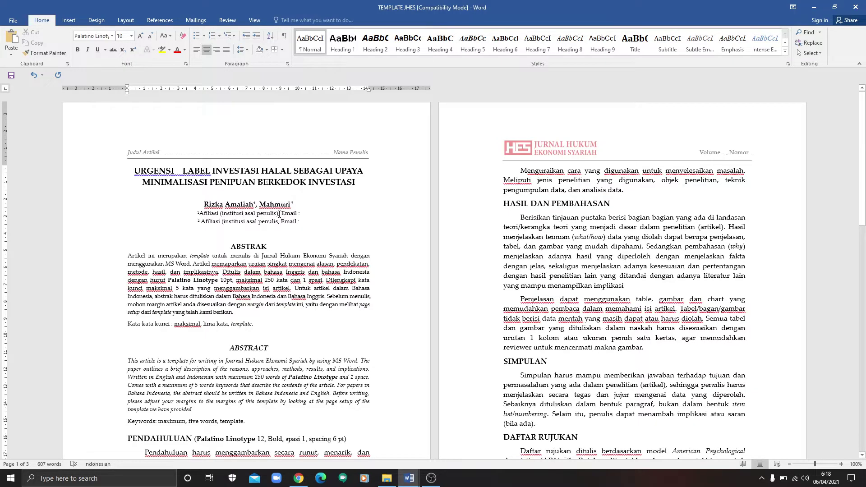
pyautogui.moveTo(279, 213); pyautogui.dragTo(258, 213)
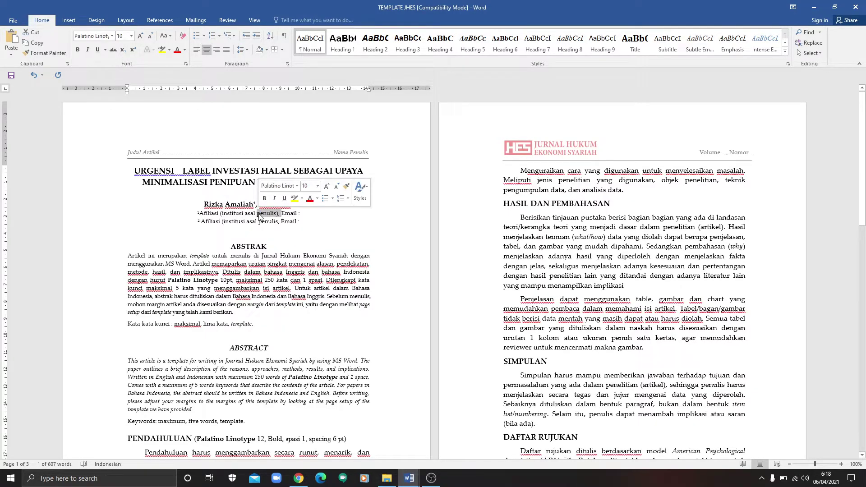
pyautogui.click(258, 213)
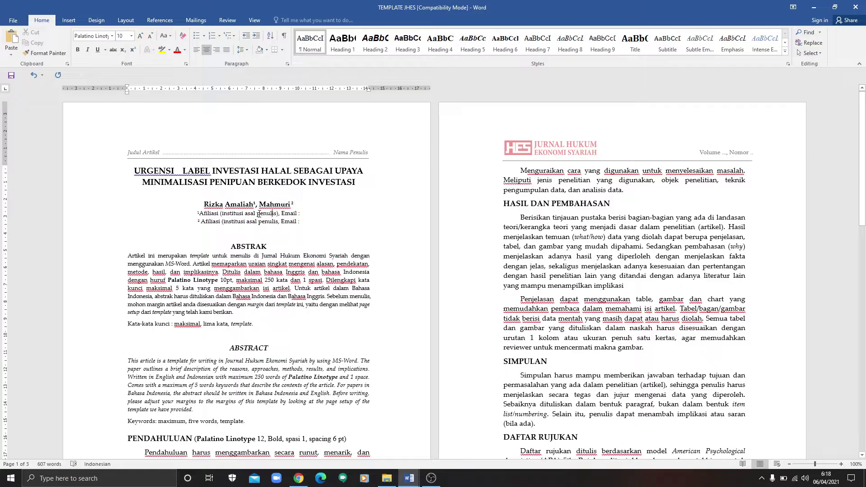
pyautogui.hotkey('shift', 'Left')
pyautogui.hotkey('shift', 'Left')
pyautogui.hotkey('shift', 'Left')
pyautogui.hotkey('shift', 'Left')
pyautogui.hotkey('shift', 'Left')
pyautogui.hotkey('shift', 'Left')
pyautogui.hotkey('shift', 'Left')
pyautogui.hotkey('shift', 'Left')
pyautogui.hotkey('shift', 'Left')
pyautogui.hotkey('shift', 'Left')
pyautogui.hotkey('shift', 'Left')
pyautogui.hotkey('shift', 'Left')
pyautogui.hotkey('shift', 'Left')
pyautogui.hotkey('shift', 'Left')
pyautogui.hotkey('shift', 'Left')
pyautogui.hotkey('shift', 'Left')
pyautogui.hotkey('shift', 'Left')
pyautogui.hotkey('shift', 'Left')
pyautogui.hotkey('shift', 'Left')
pyautogui.hotkey('shift', 'Left')
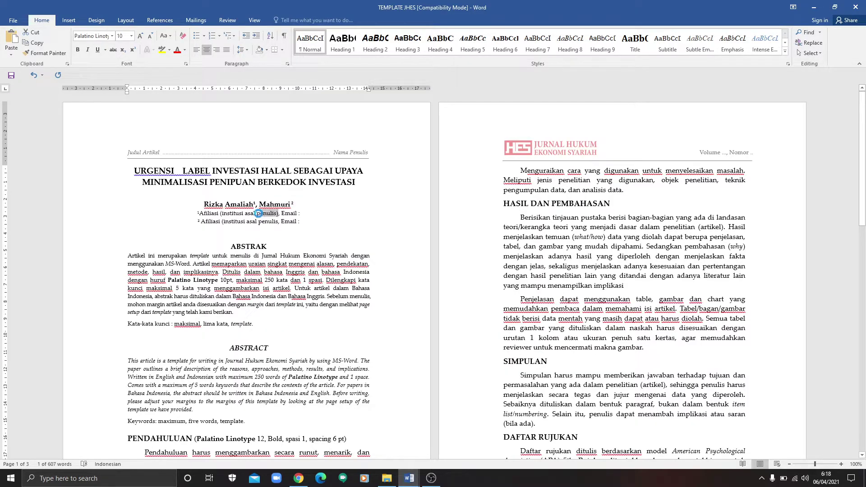
pyautogui.hotkey('shift', 'Left')
pyautogui.hotkey('shift', 'Left')
pyautogui.hotkey('shift', 'Left')
pyautogui.hotkey('shift', 'Left')
pyautogui.hotkey('shift', 'Left')
pyautogui.hotkey('shift', 'Left')
pyautogui.hotkey('shift', 'Left')
pyautogui.hotkey('shift', 'Left')
pyautogui.hotkey('shift', 'Left')
pyautogui.hotkey('shift', 'Left')
pyautogui.hotkey('shift', 'Left')
pyautogui.hotkey('shift', 'Left')
pyautogui.hotkey('shift', 'Left')
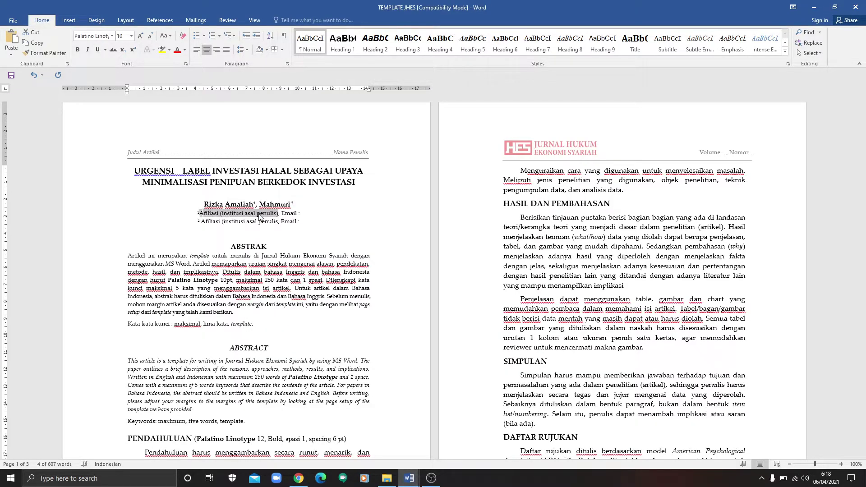
pyautogui.write('UIN Maulana')
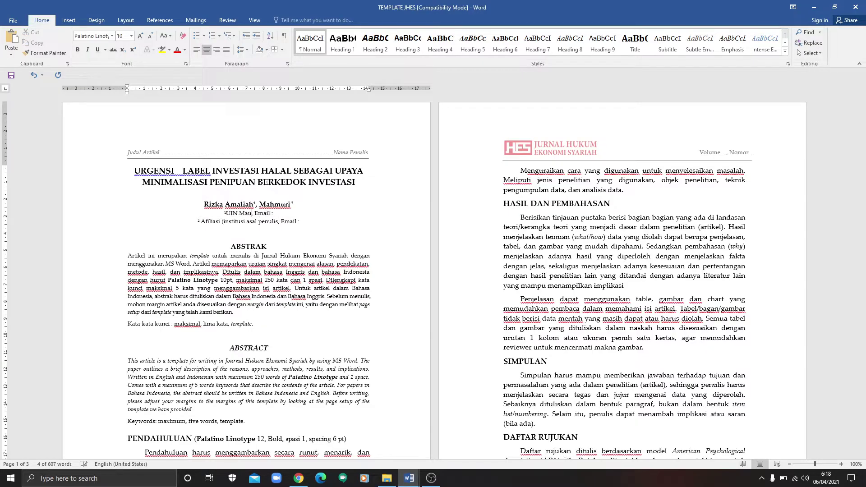
pyautogui.write(' Malik Ibrahim,')
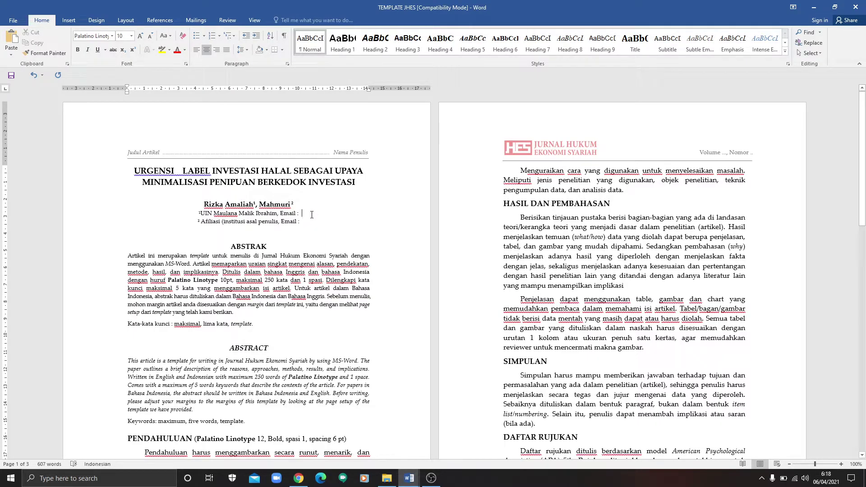
pyautogui.click(311, 214)
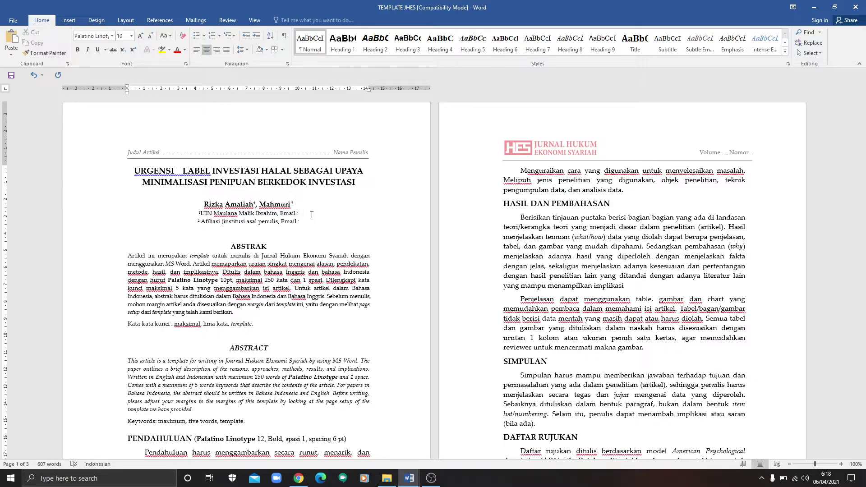
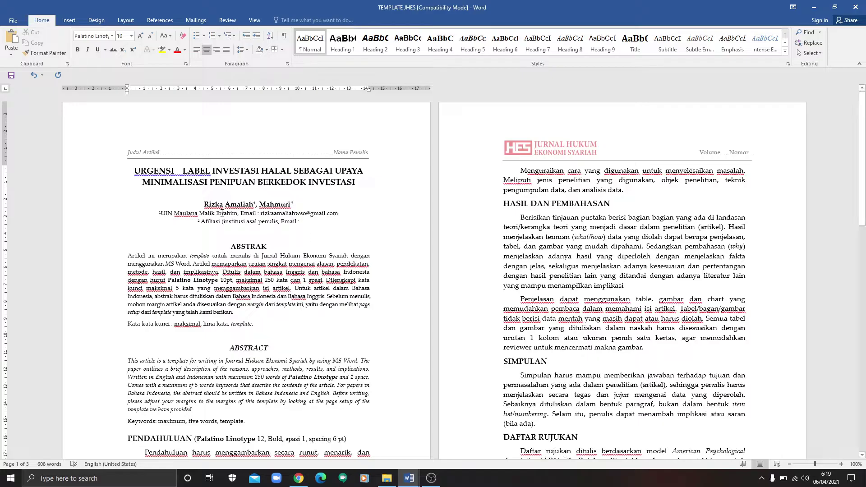
# Step: Paste 'UIN Maulana Malik Ibrahim' over the second author's affiliation placeholder, followed by '...'
pyautogui.moveTo(161, 212); pyautogui.dragTo(260, 214)
pyautogui.click(237, 215)
pyautogui.hotkey('ctrl', 'shift', 'Left')
pyautogui.hotkey('ctrl', 'shift', 'Left')
pyautogui.hotkey('ctrl', 'shift', 'Left')
pyautogui.hotkey('ctrl', 'shift', 'Left')
pyautogui.hotkey('ctrl', 'c')
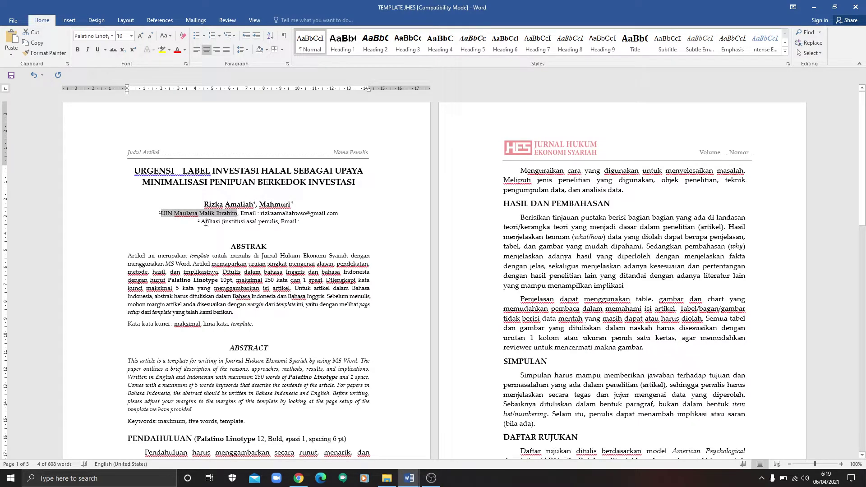
pyautogui.moveTo(204, 222); pyautogui.dragTo(269, 223)
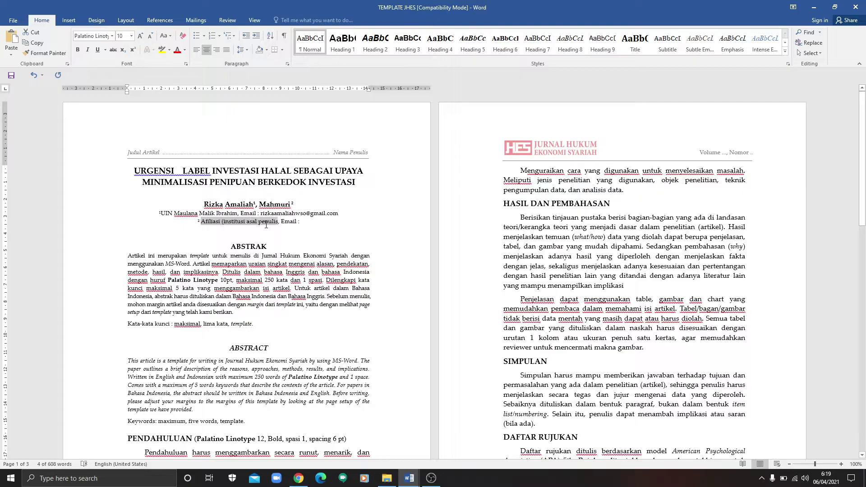
pyautogui.hotkey('ctrl', 'v')
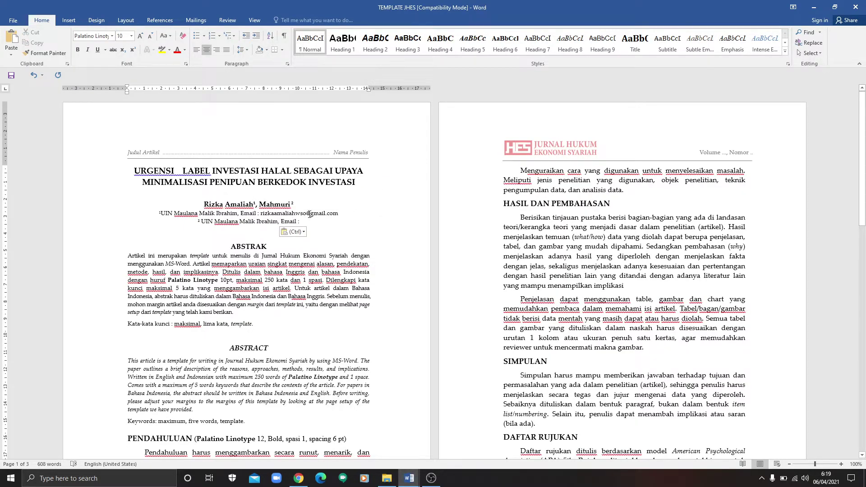
pyautogui.write('...')
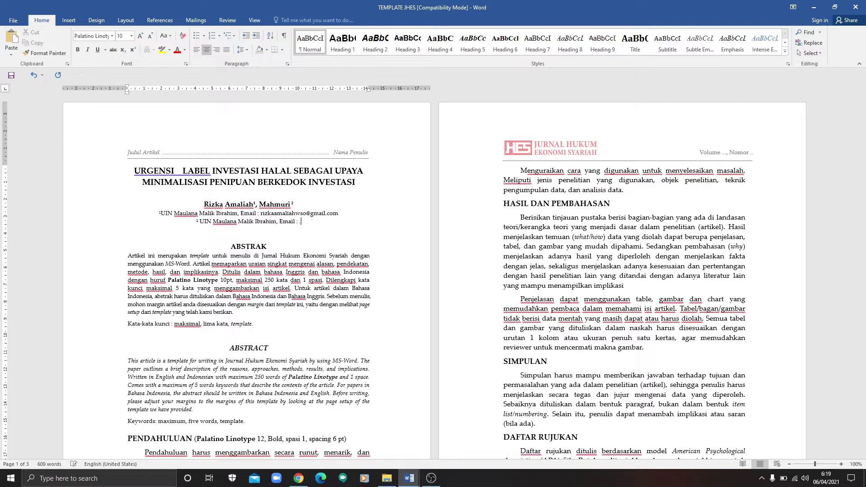
pyautogui.click(289, 287)
# Step: Delete the note '(Palatino Linotype 12, Bold, spasi 1, spacing 6 pt)' following the PENDAHULUAN heading
pyautogui.moveTo(863, 143); pyautogui.dragTo(864, 163)
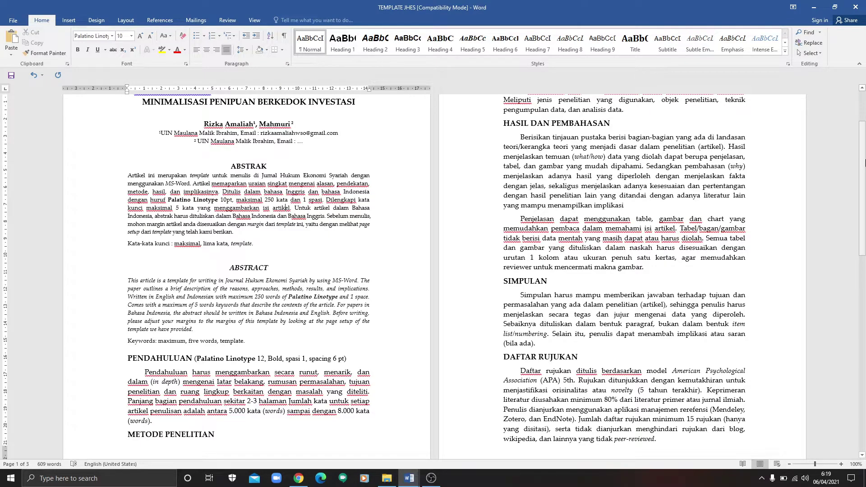
pyautogui.moveTo(865, 164); pyautogui.dragTo(864, 193)
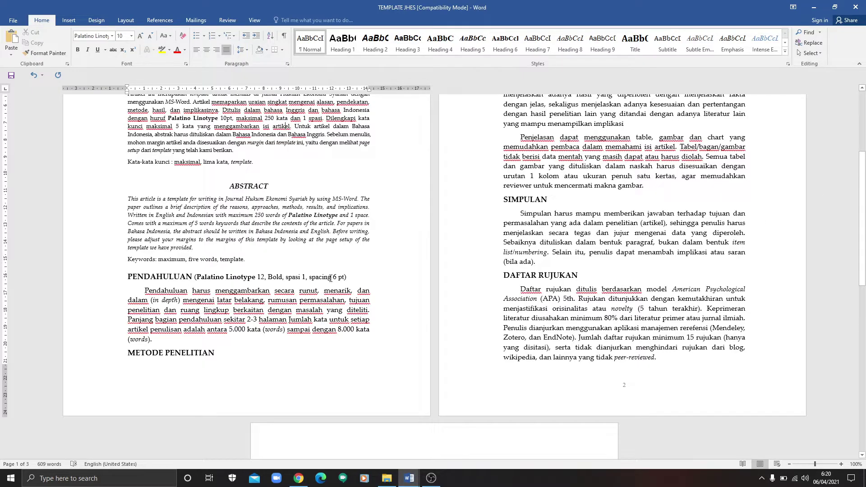
pyautogui.moveTo(195, 277); pyautogui.dragTo(351, 274)
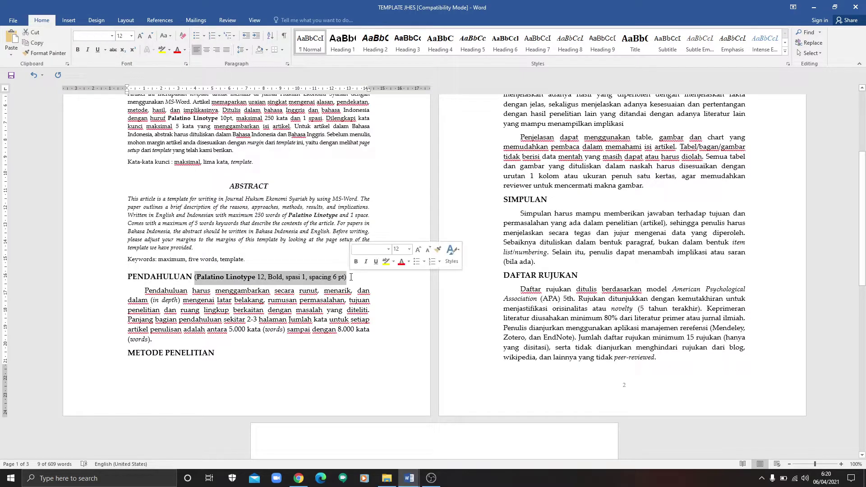
pyautogui.press('Delete')
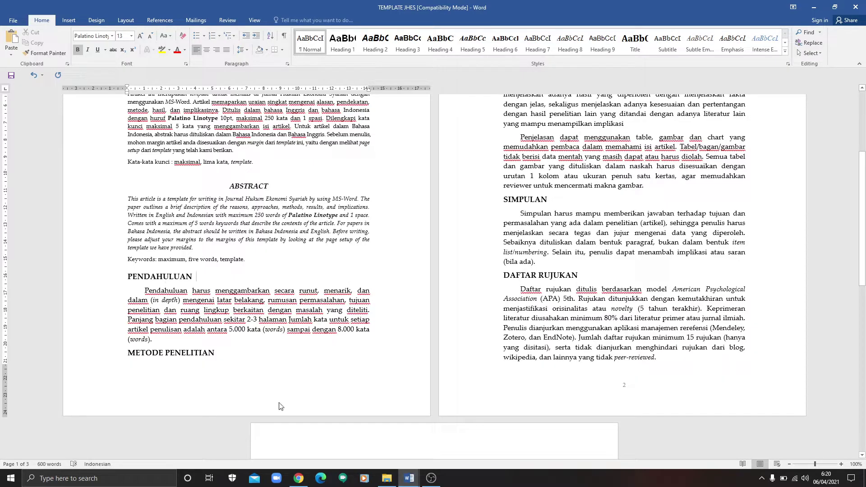
# Step: Copy the five introduction paragraphs from the MATRIKS KERANGKA KARYA ILMIAH document
pyautogui.moveTo(403, 481)
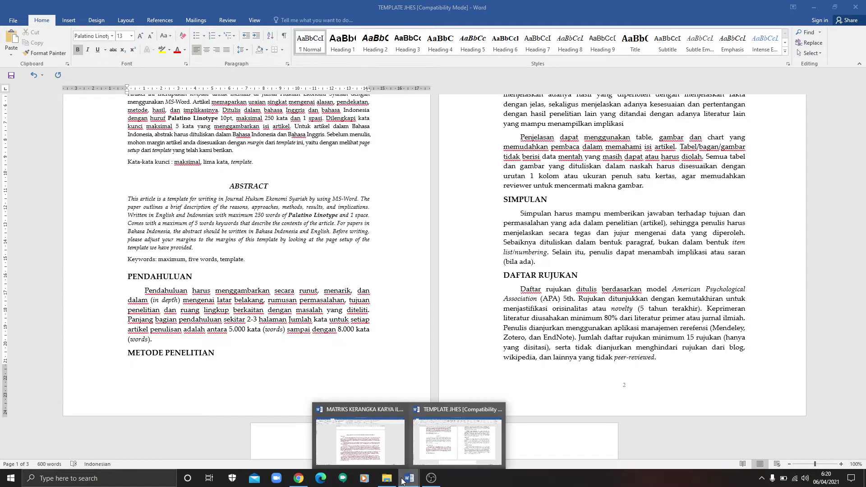
pyautogui.click(394, 465)
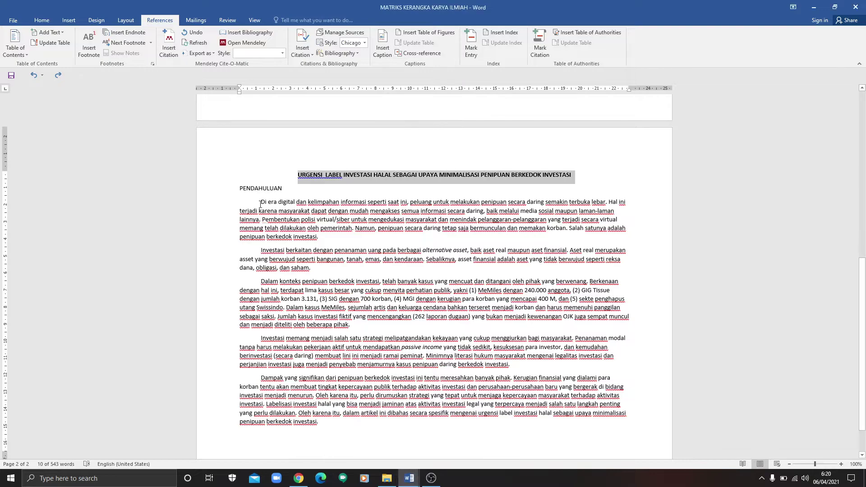
pyautogui.moveTo(260, 203); pyautogui.dragTo(321, 420)
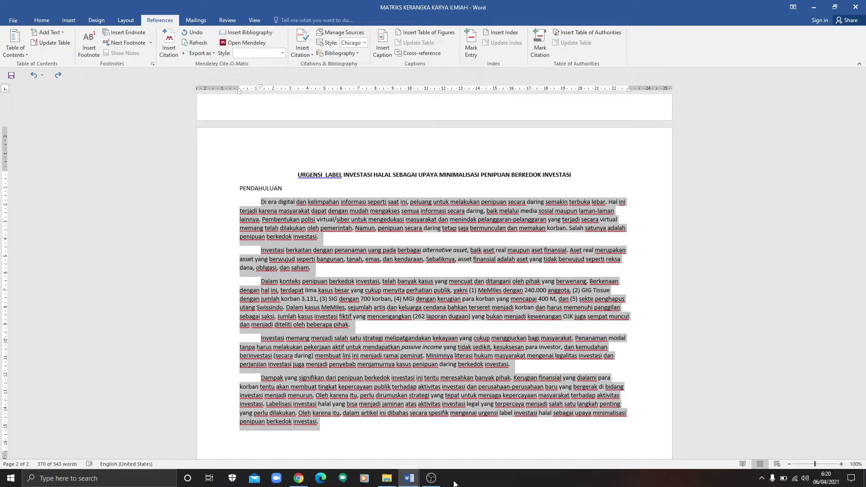
# Step: Paste the paragraphs into TEMPLATE JHES on a new line under the PENDAHULUAN heading
pyautogui.click(408, 478)
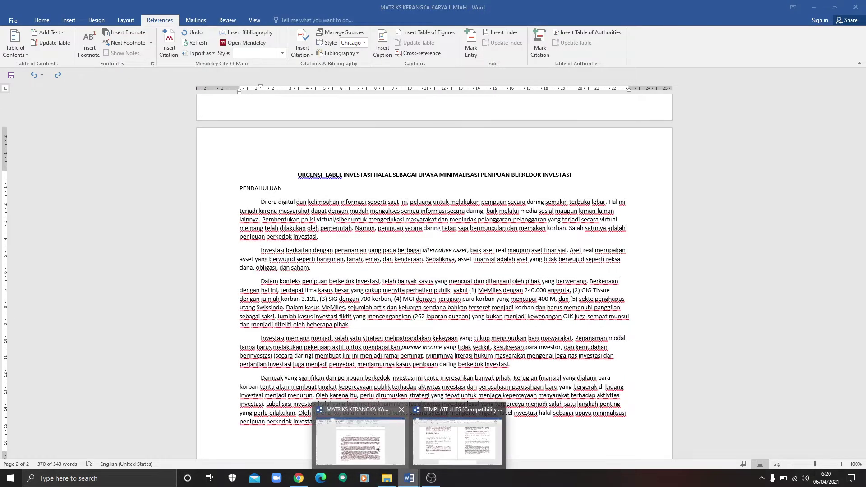
pyautogui.click(471, 414)
pyautogui.click(252, 291)
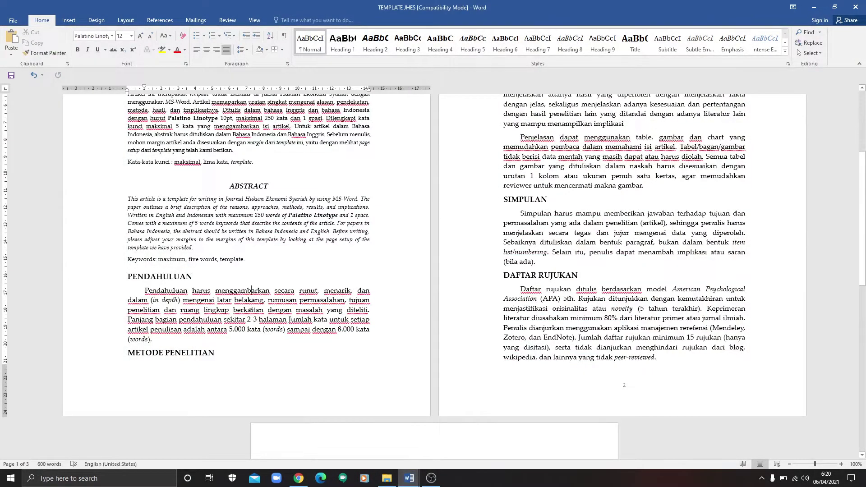
pyautogui.click(144, 291)
pyautogui.press('Return')
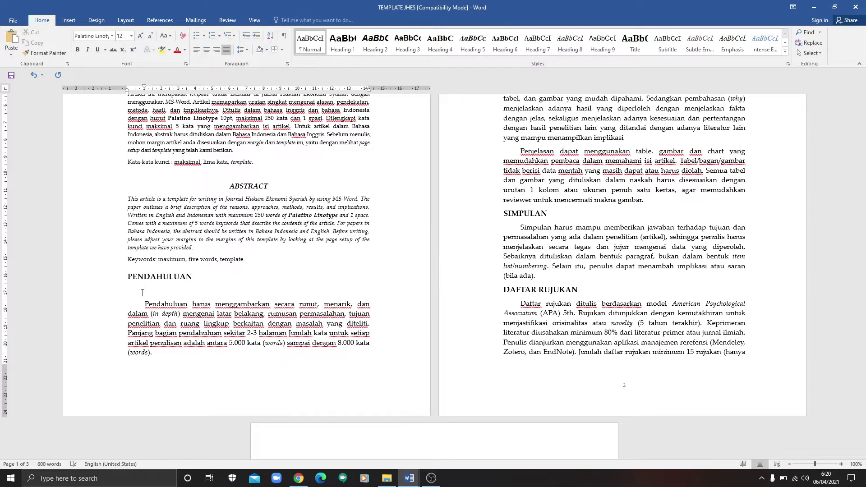
pyautogui.hotkey('ctrl', 'v')
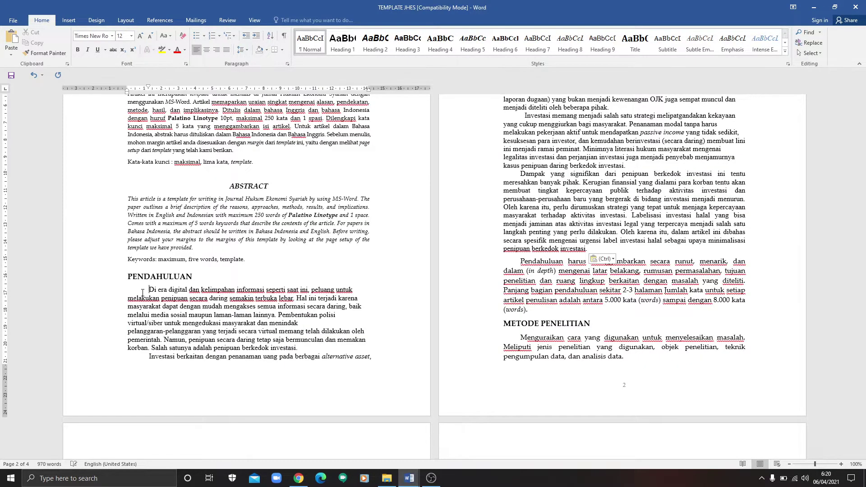
pyautogui.hotkey('shift', 'Down')
pyautogui.hotkey('shift', 'Down')
pyautogui.hotkey('shift', 'Down')
pyautogui.hotkey('shift', 'Down')
pyautogui.hotkey('shift', 'Down')
pyautogui.hotkey('shift', 'Down')
pyautogui.hotkey('shift', 'Down')
pyautogui.hotkey('shift', 'Down')
pyautogui.hotkey('shift', 'Down')
pyautogui.hotkey('shift', 'Down')
pyautogui.hotkey('shift', 'Down')
pyautogui.hotkey('shift', 'Down')
pyautogui.hotkey('shift', 'Down')
pyautogui.hotkey('shift', 'Down')
pyautogui.hotkey('shift', 'Down')
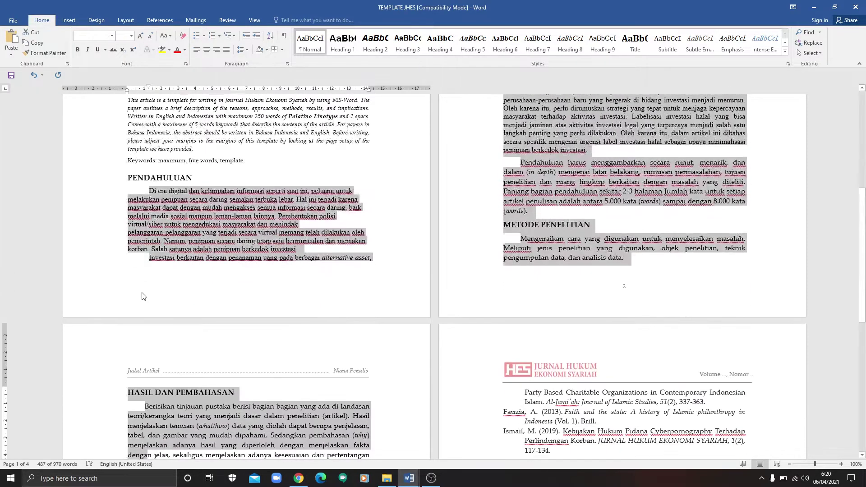
# Step: Select just the pasted paragraphs ending 'penipuan berkedok investasi.' and apply Palatino Linotype with justified alignment
pyautogui.hotkey('shift', 'Up')
pyautogui.hotkey('shift', 'Up')
pyautogui.hotkey('shift', 'Up')
pyautogui.hotkey('shift', 'Up')
pyautogui.hotkey('shift', 'Up')
pyautogui.hotkey('shift', 'Up')
pyautogui.hotkey('shift', 'Up')
pyautogui.hotkey('shift', 'Up')
pyautogui.hotkey('shift', 'Up')
pyautogui.hotkey('shift', 'Up')
pyautogui.hotkey('shift', 'Up')
pyautogui.hotkey('shift', 'Up')
pyautogui.hotkey('shift', 'Up')
pyautogui.hotkey('shift', 'Up')
pyautogui.hotkey('shift', 'Up')
pyautogui.hotkey('shift', 'Up')
pyautogui.hotkey('shift', 'Up')
pyautogui.hotkey('shift', 'Up')
pyautogui.hotkey('shift', 'Up')
pyautogui.hotkey('shift', 'Up')
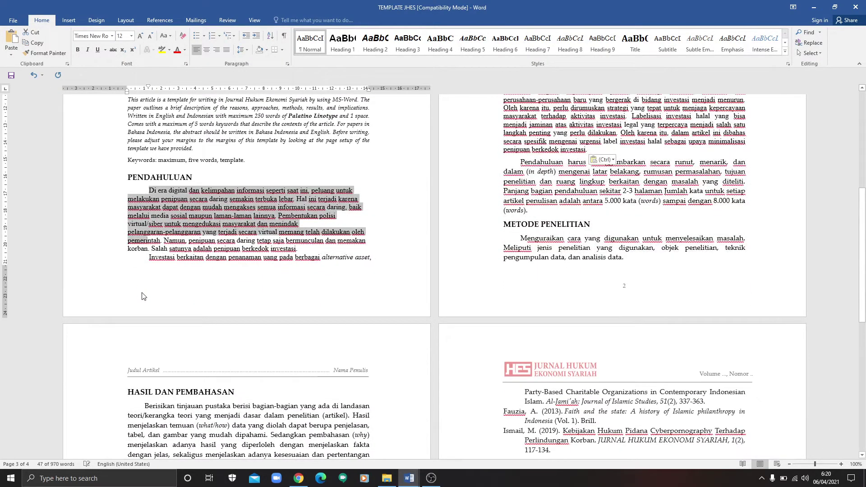
pyautogui.hotkey('shift', 'Down')
pyautogui.hotkey('shift', 'Down')
pyautogui.hotkey('shift', 'Down')
pyautogui.hotkey('shift', 'Down')
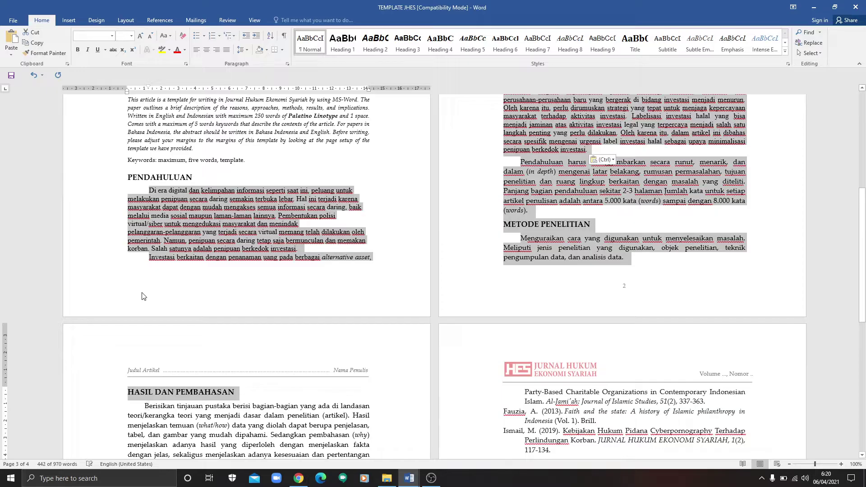
pyautogui.hotkey('ctrl', 'shift', 'Left')
pyautogui.hotkey('ctrl', 'shift', 'Left')
pyautogui.hotkey('ctrl', 'shift', 'Left')
pyautogui.hotkey('ctrl', 'shift', 'Left')
pyautogui.hotkey('ctrl', 'shift', 'Left')
pyautogui.hotkey('ctrl', 'shift', 'Left')
pyautogui.hotkey('ctrl', 'shift', 'Left')
pyautogui.hotkey('ctrl', 'shift', 'Left')
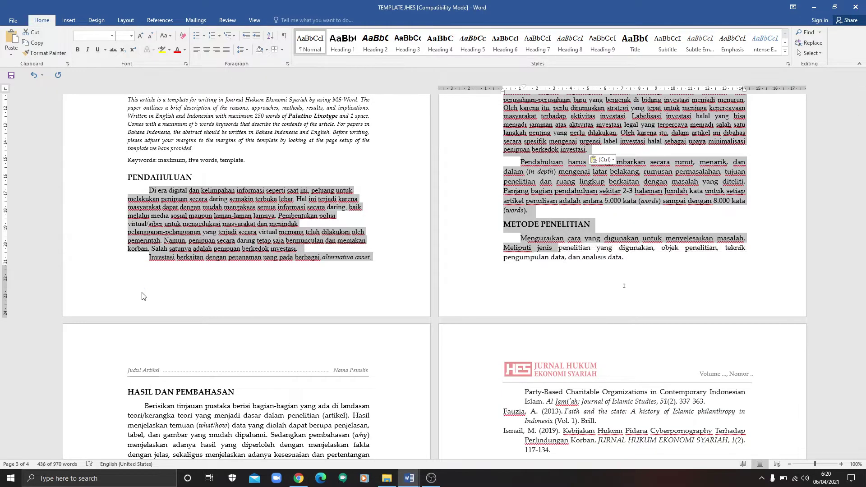
pyautogui.hotkey('shift', 'Up')
pyautogui.hotkey('shift', 'Up')
pyautogui.hotkey('shift', 'Up')
pyautogui.hotkey('shift', 'Up')
pyautogui.hotkey('shift', 'Up')
pyautogui.hotkey('shift', 'Up')
pyautogui.hotkey('shift', 'Up')
pyautogui.hotkey('shift', 'Up')
pyautogui.hotkey('shift', 'Up')
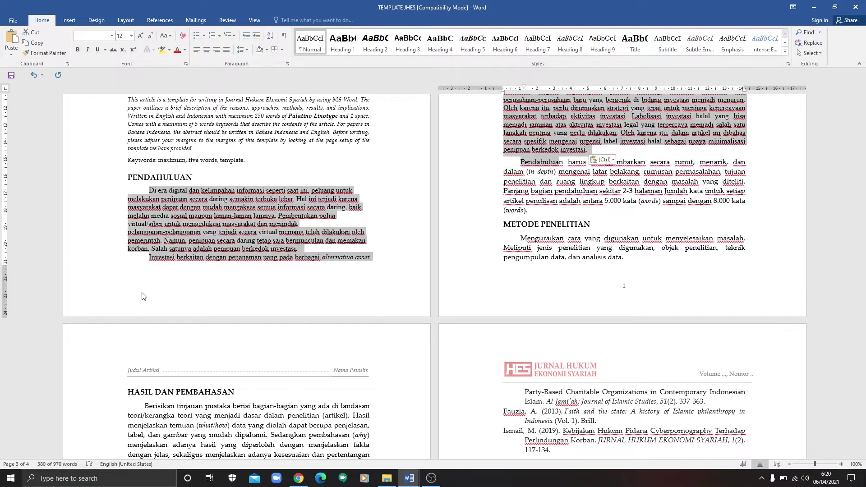
pyautogui.hotkey('shift', 'Left')
pyautogui.hotkey('shift', 'Left')
pyautogui.hotkey('shift', 'Left')
pyautogui.hotkey('shift', 'Left')
pyautogui.hotkey('shift', 'Left')
pyautogui.hotkey('shift', 'Left')
pyautogui.hotkey('shift', 'Left')
pyautogui.hotkey('shift', 'Left')
pyautogui.hotkey('shift', 'Left')
pyautogui.hotkey('shift', 'Left')
pyautogui.hotkey('shift', 'Left')
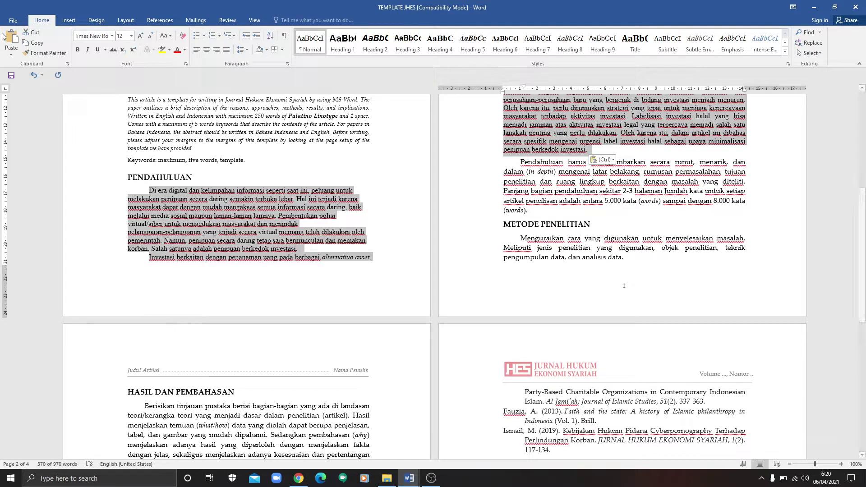
pyautogui.click(113, 36)
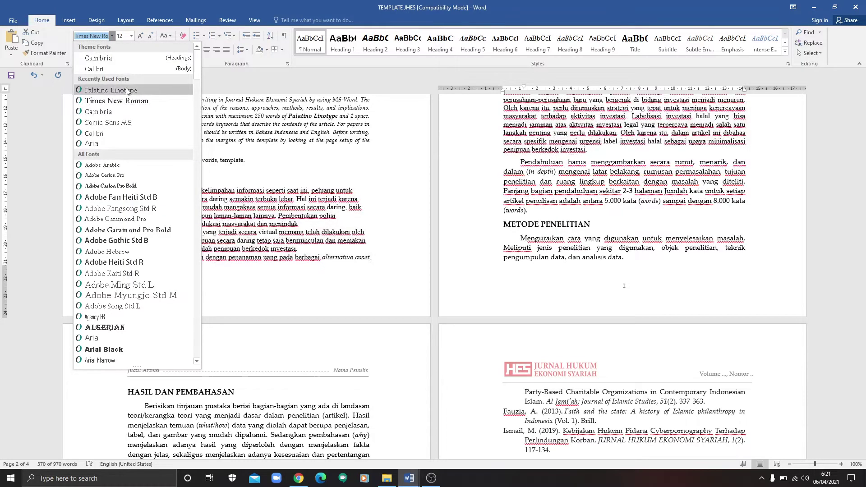
pyautogui.click(111, 90)
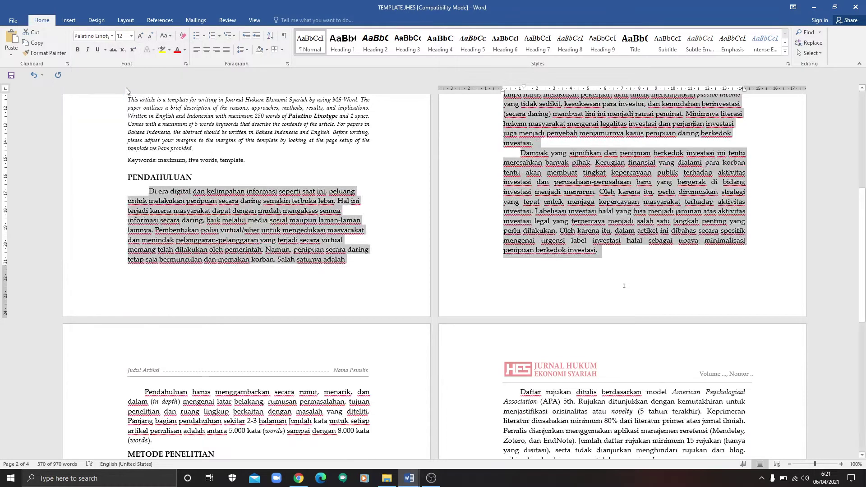
pyautogui.click(226, 50)
pyautogui.click(485, 197)
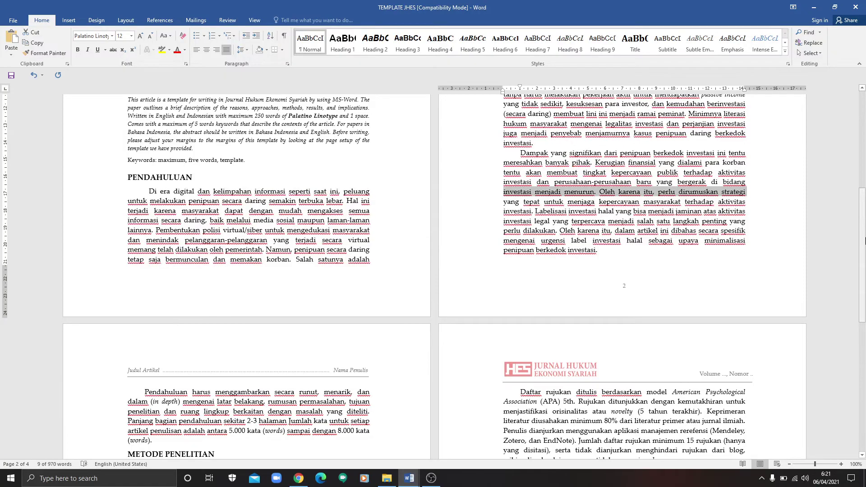
pyautogui.moveTo(861, 224); pyautogui.dragTo(864, 206)
pyautogui.click(653, 268)
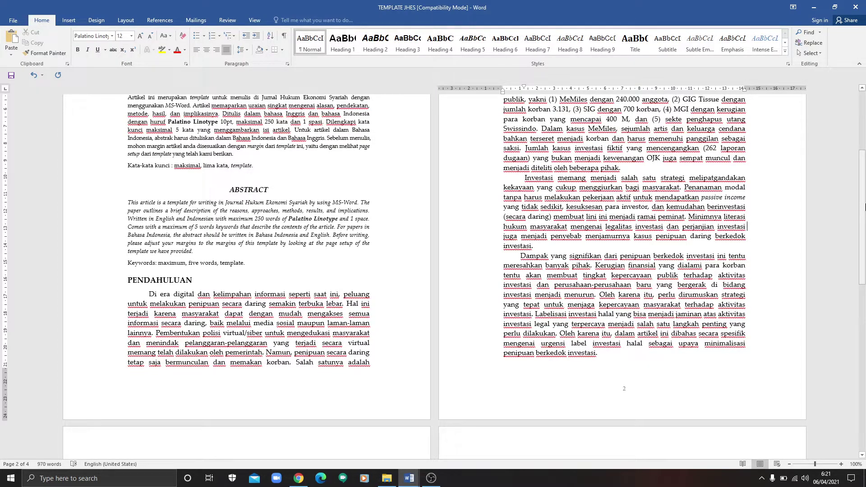
pyautogui.moveTo(865, 207)
pyautogui.mouseDown()
pyautogui.moveTo(865, 149)
pyautogui.moveTo(863, 205)
pyautogui.mouseUp()
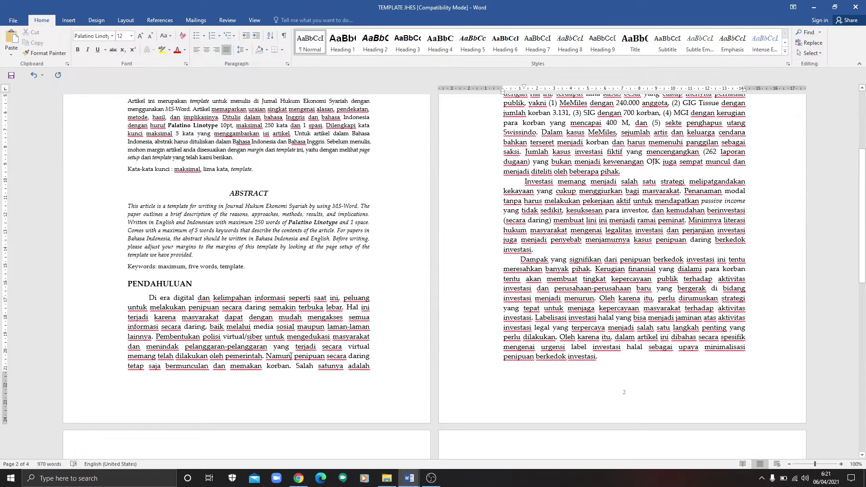
pyautogui.tripleClick(216, 336)
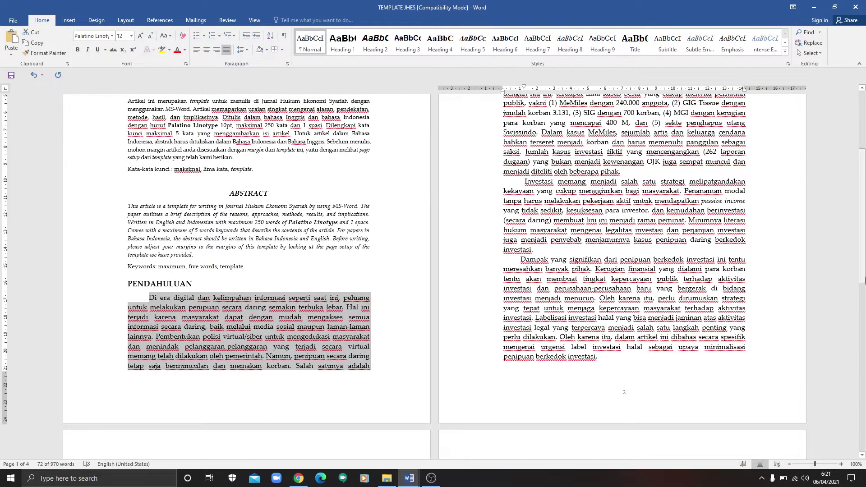
pyautogui.moveTo(862, 280); pyautogui.dragTo(862, 225)
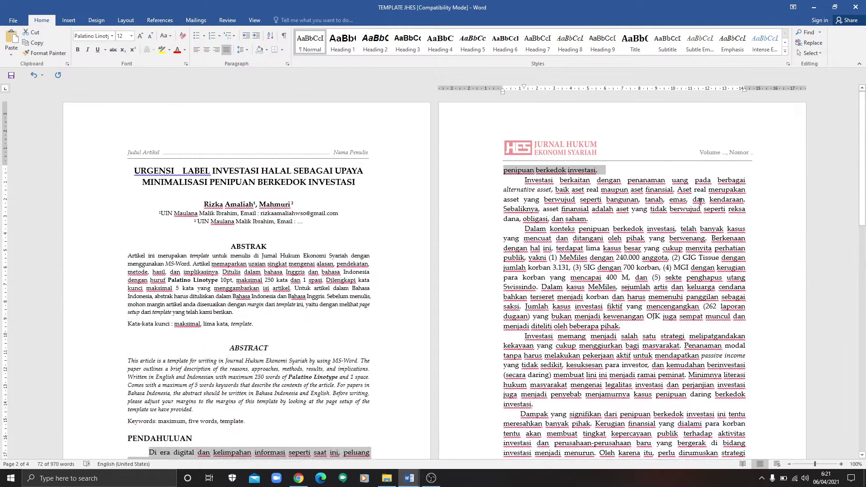
# Step: Bring the MATRIKS KERANGKA KARYA ILMIAH document back in front of the JHES template
pyautogui.click(699, 200)
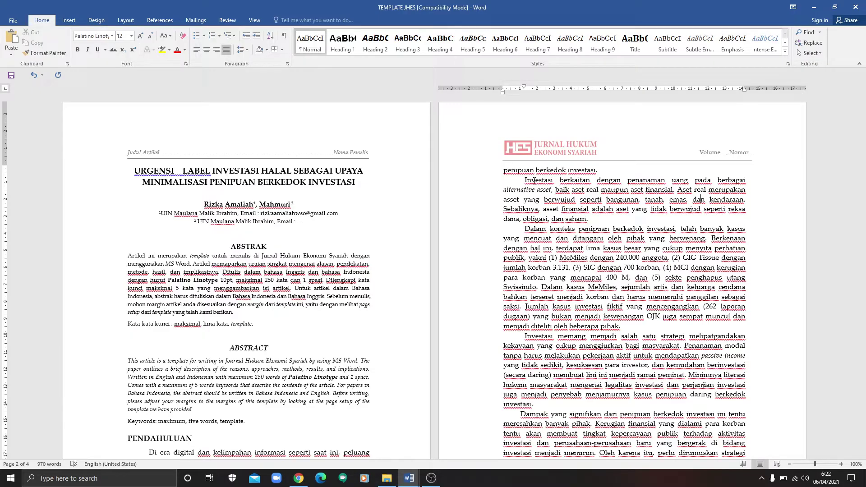
pyautogui.click(409, 478)
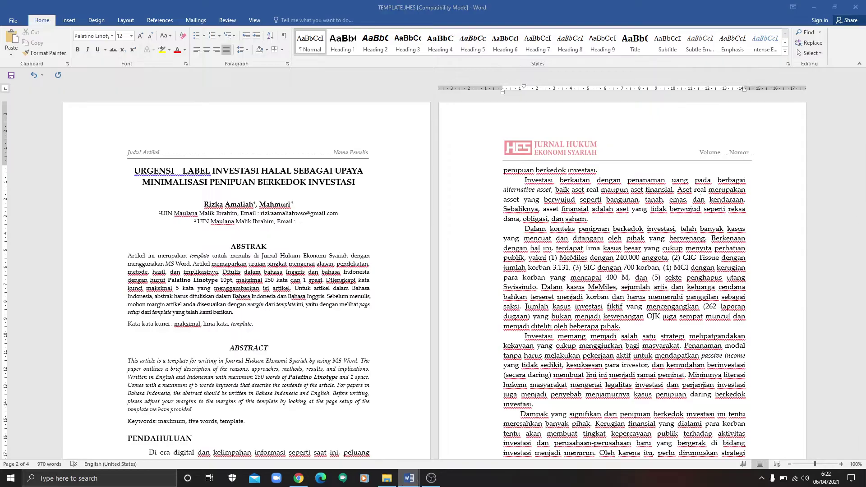
pyautogui.click(407, 480)
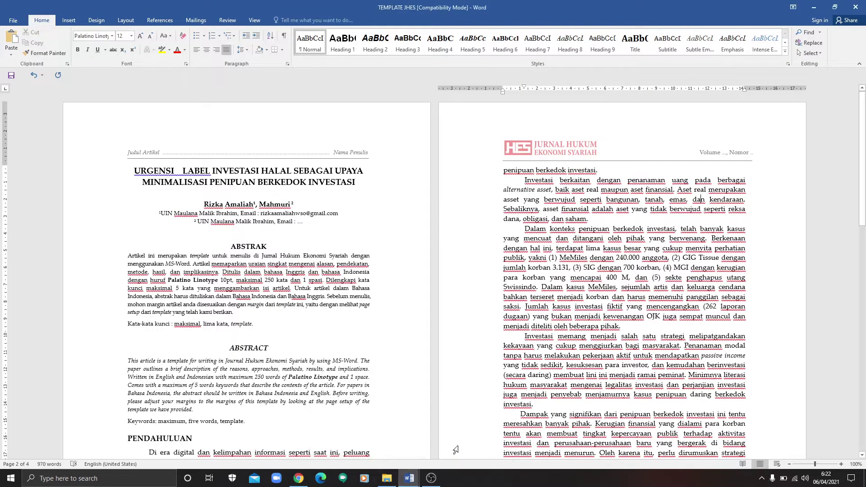
pyautogui.moveTo(407, 483)
pyautogui.click(388, 447)
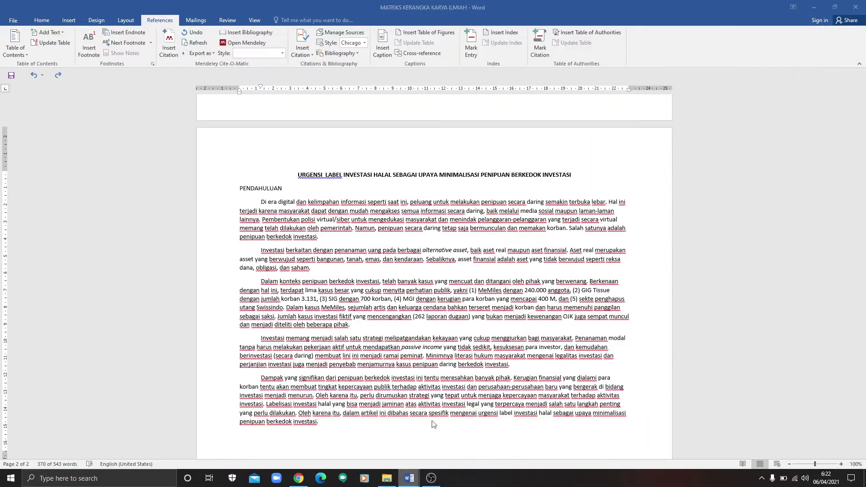
# Step: Copy the pustaka.ut.ac.id PDF link from the Teori cell of the PENDAHULUAN outline table
pyautogui.moveTo(863, 280); pyautogui.dragTo(864, 116)
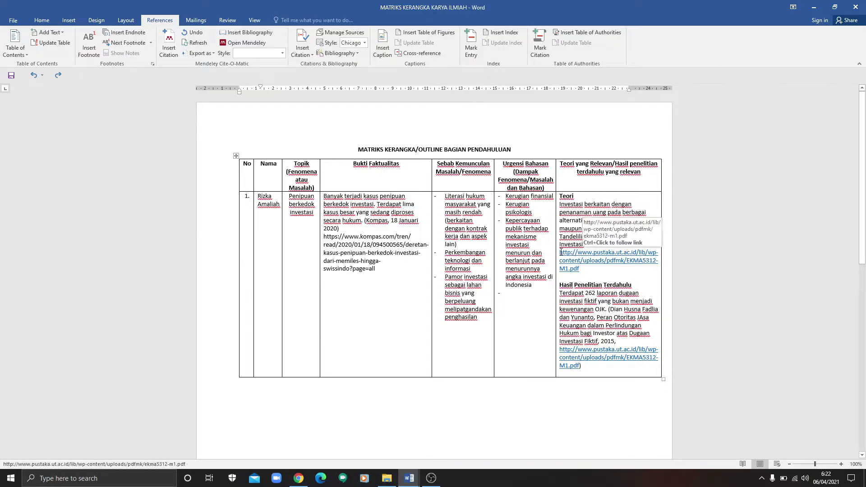
pyautogui.moveTo(559, 253); pyautogui.dragTo(580, 267)
pyautogui.hotkey('ctrl', 'c')
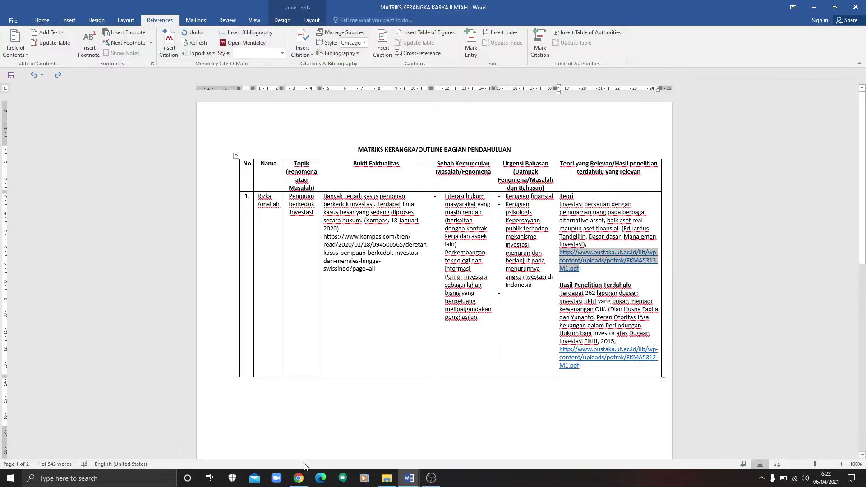
pyautogui.click(298, 478)
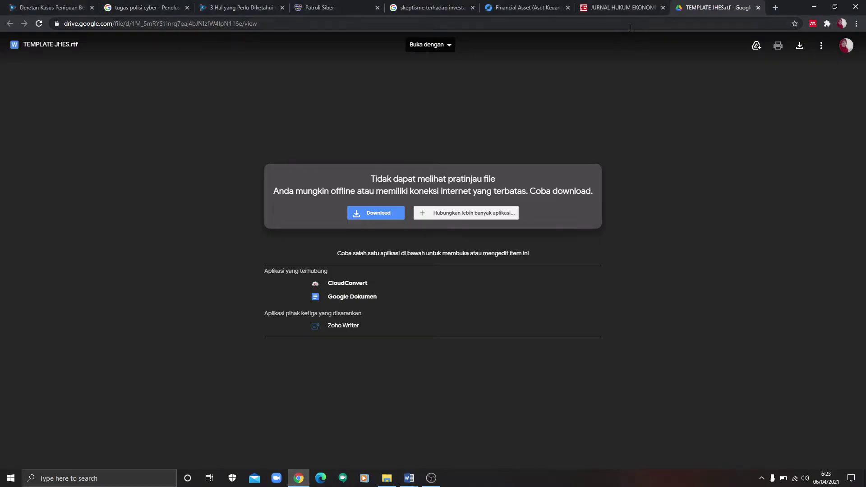
# Step: Replace Chrome's address with the copied pustaka.ut.ac.id EKMA5312-M1.pdf link and load it
pyautogui.hotkey('ctrl', 'l')
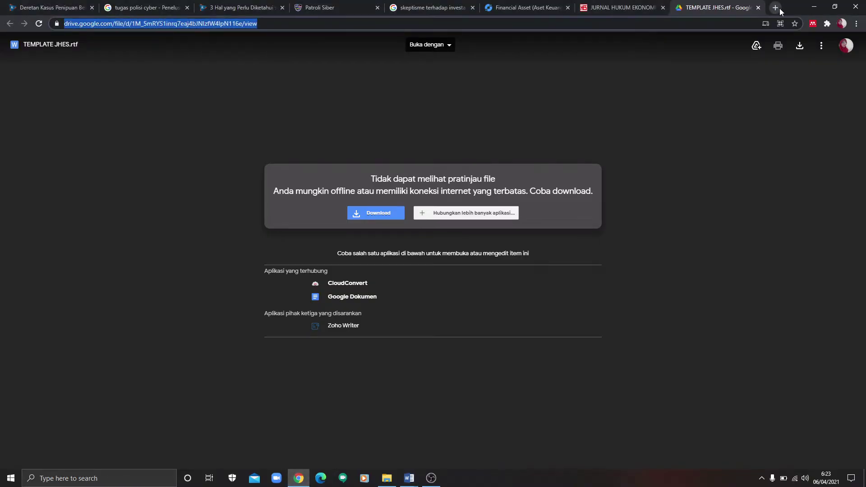
pyautogui.click(545, 24)
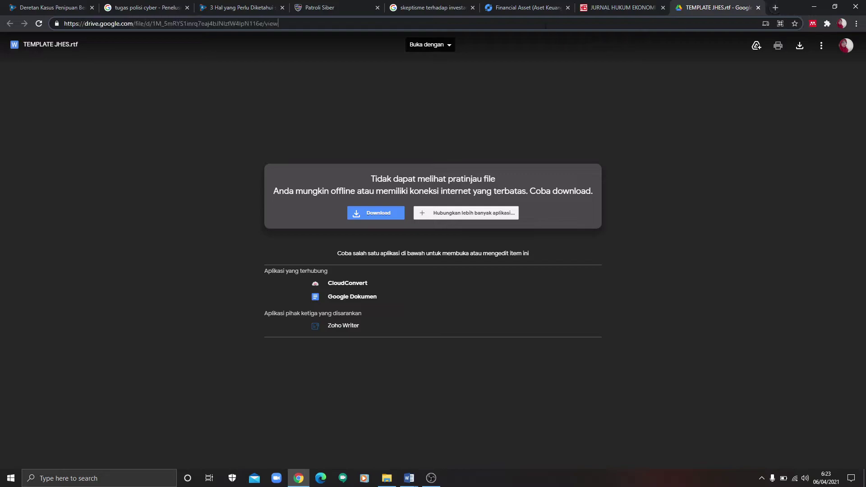
pyautogui.hotkey('ctrl', 'a')
pyautogui.hotkey('ctrl', 'v')
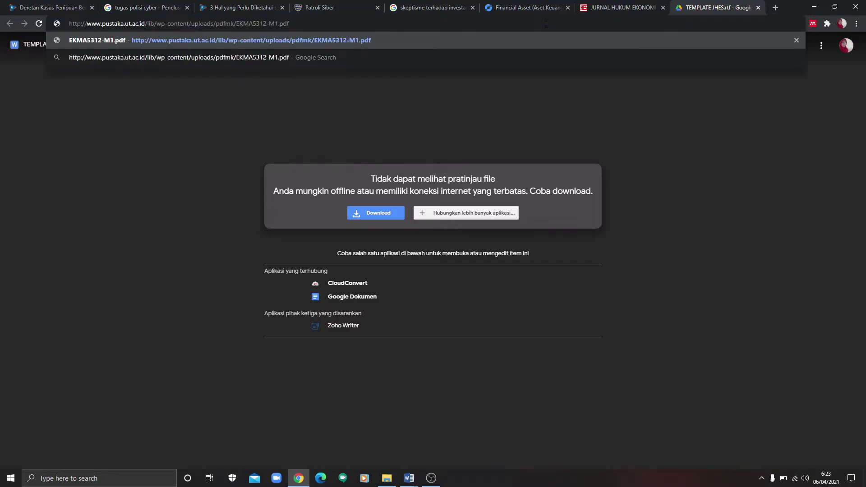
pyautogui.press('Return')
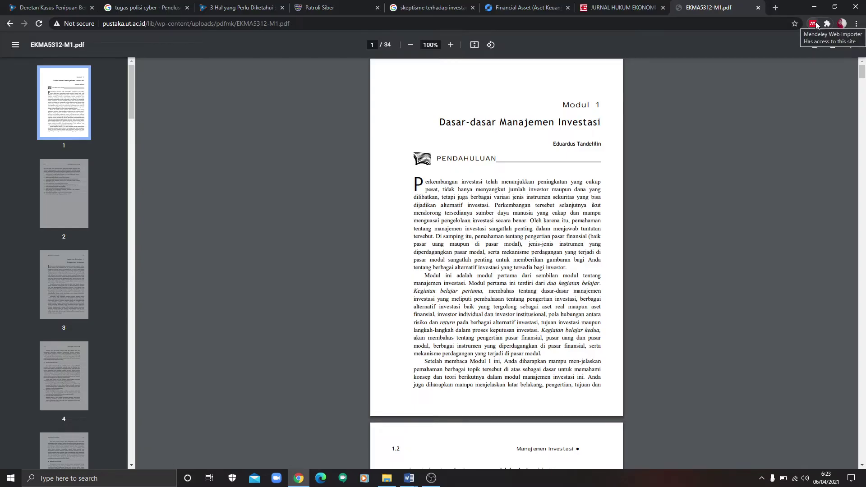
# Step: Open the Mendeley Web Importer extension and sign in to the Mendeley account
pyautogui.click(813, 24)
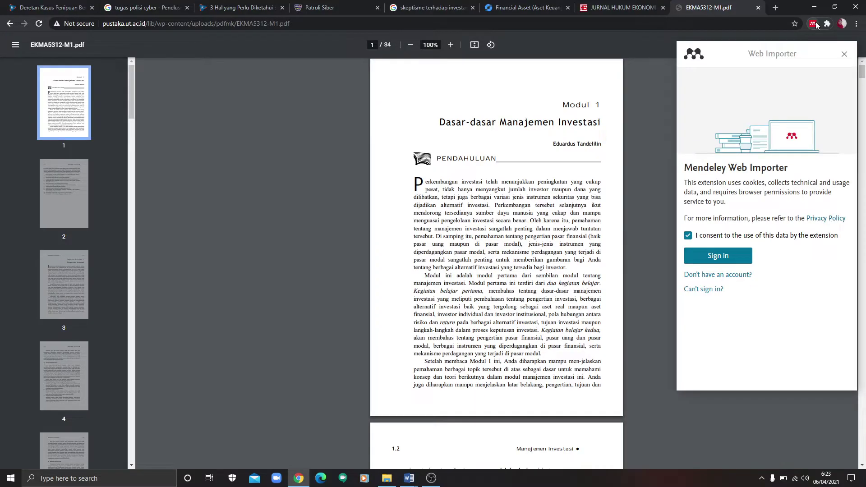
pyautogui.click(731, 256)
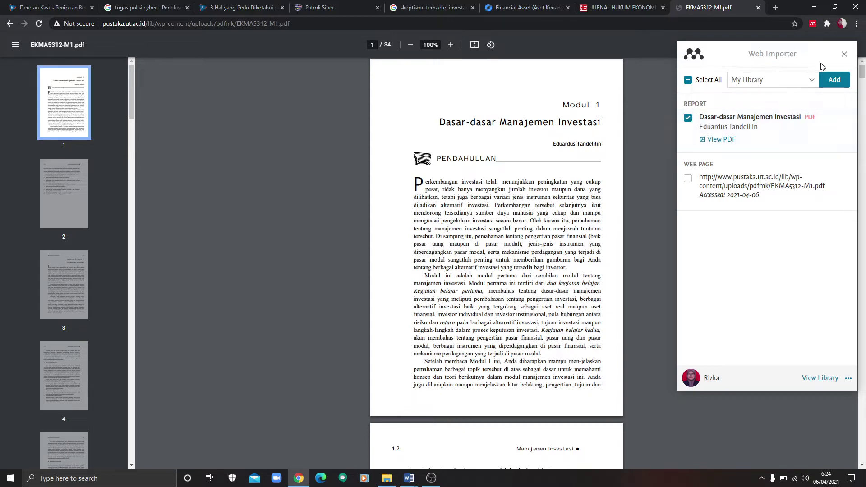
# Step: Add the 'Dasar-dasar Manajemen Investasi' report and its PDF to My Library
pyautogui.click(834, 81)
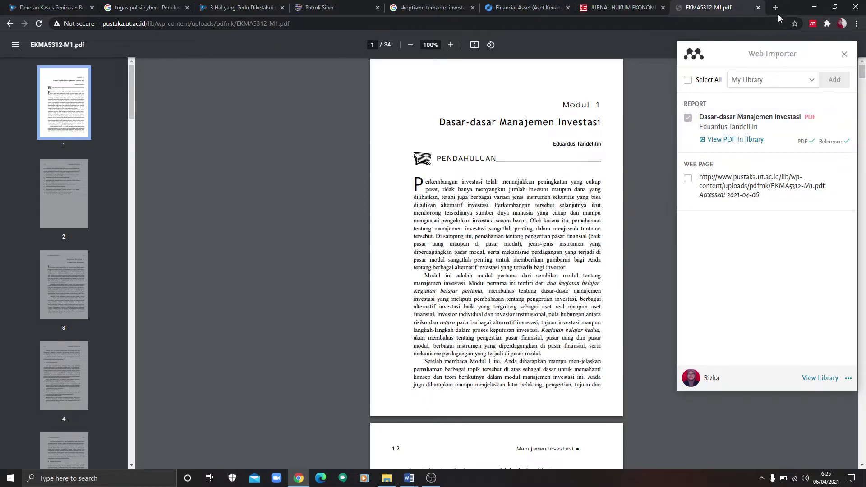
pyautogui.click(409, 478)
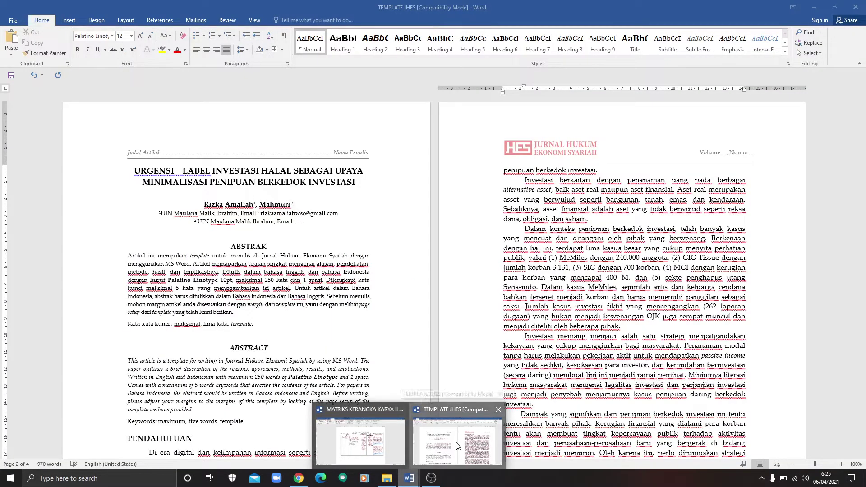
# Step: In TEMPLATE JHES, place the cursor after 'saham' in the Investasi berkaitan paragraph, then cancel the citation search
pyautogui.click(456, 445)
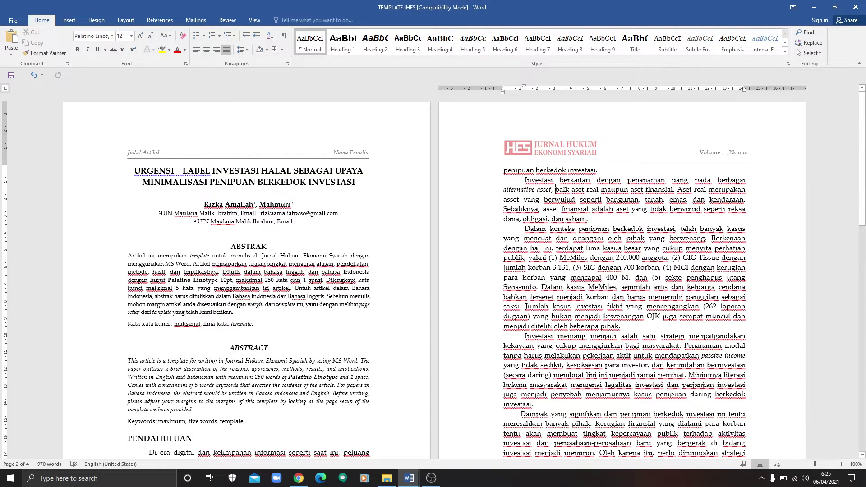
pyautogui.moveTo(555, 179); pyautogui.dragTo(586, 220)
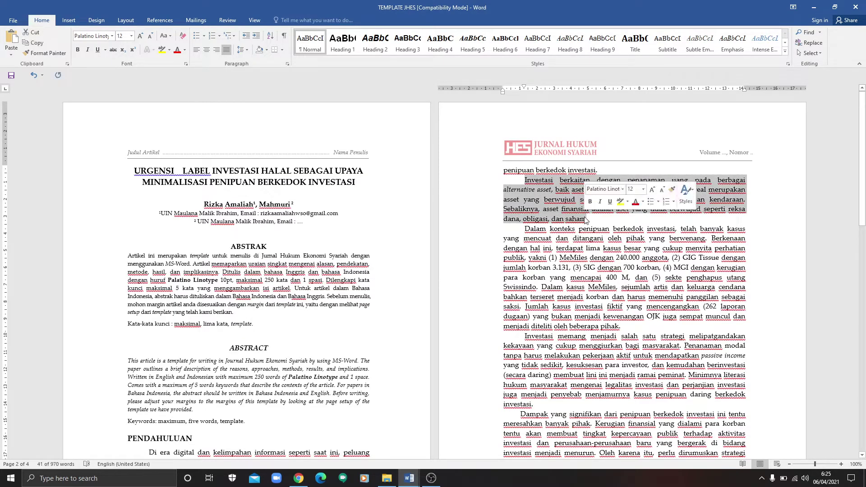
pyautogui.click(586, 219)
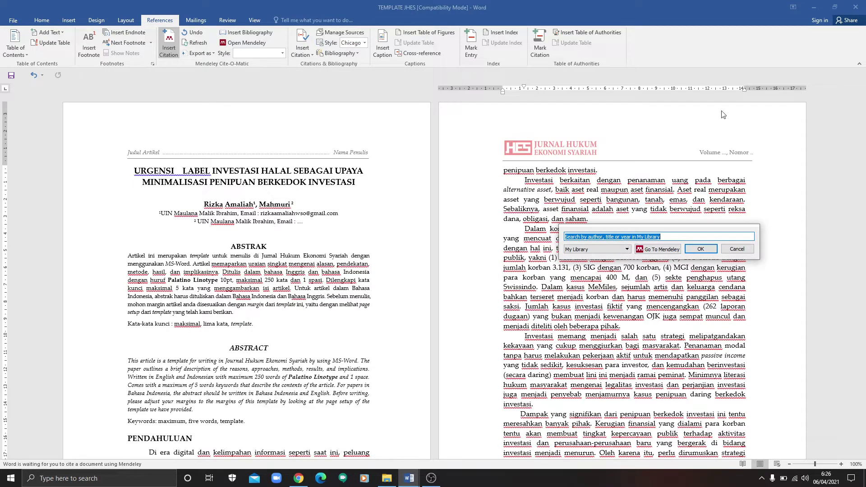
pyautogui.click(744, 253)
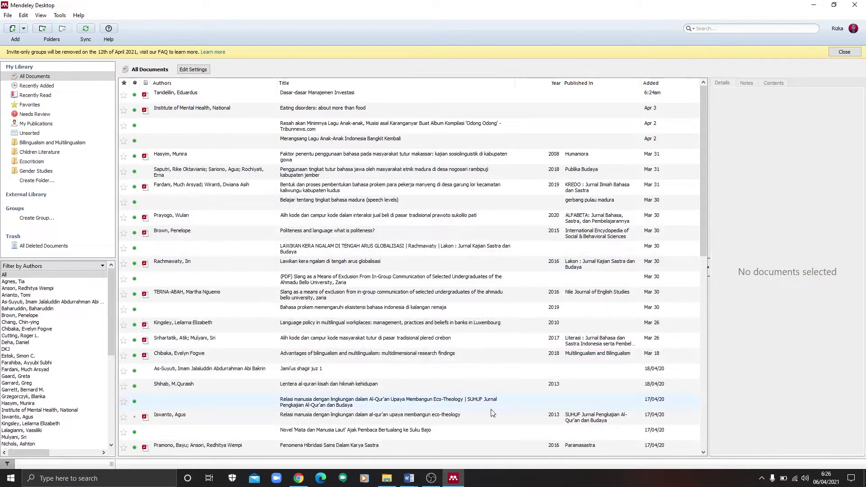
# Step: Return to Mendeley and open the Dasar-dasar Manajemen Investasi entry's details, keeping its type as Report
pyautogui.click(418, 481)
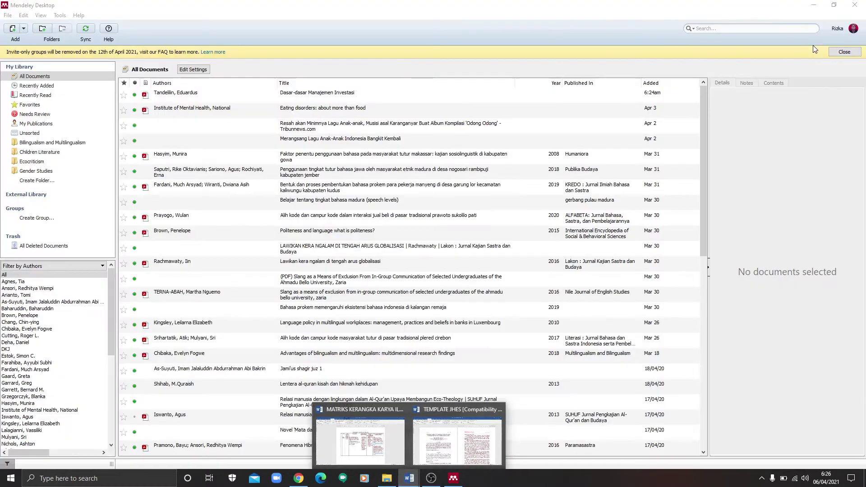
pyautogui.click(757, 107)
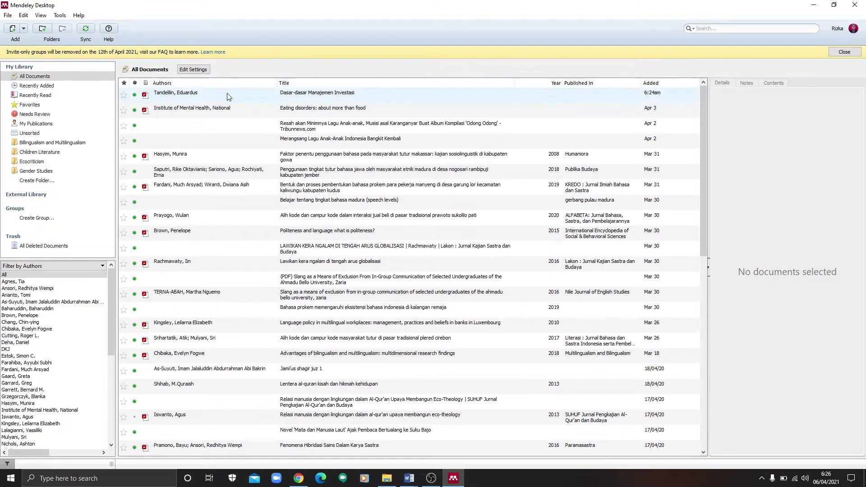
pyautogui.click(273, 101)
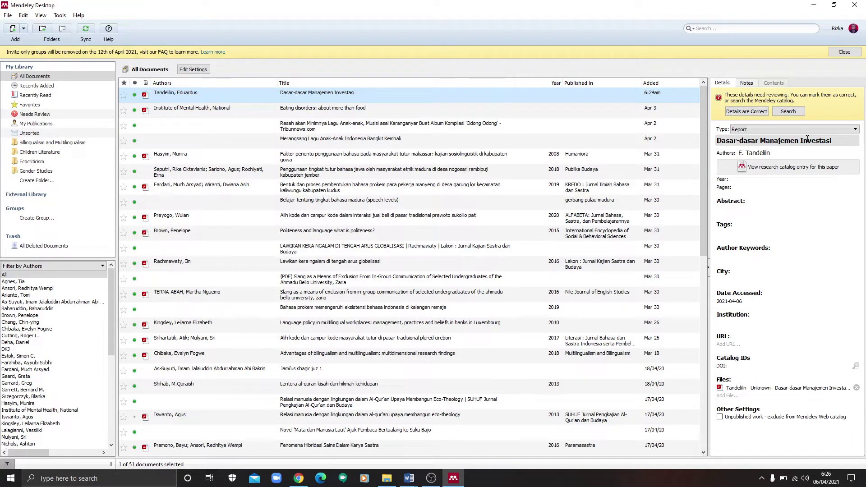
pyautogui.click(789, 129)
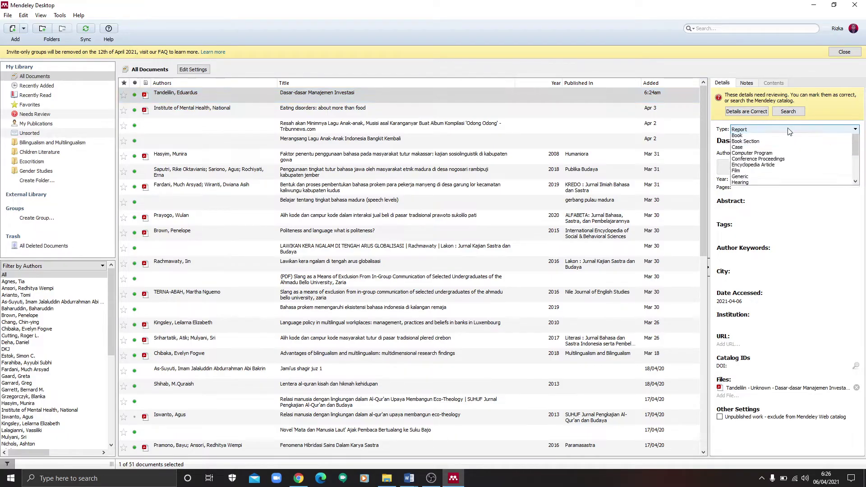
pyautogui.click(789, 130)
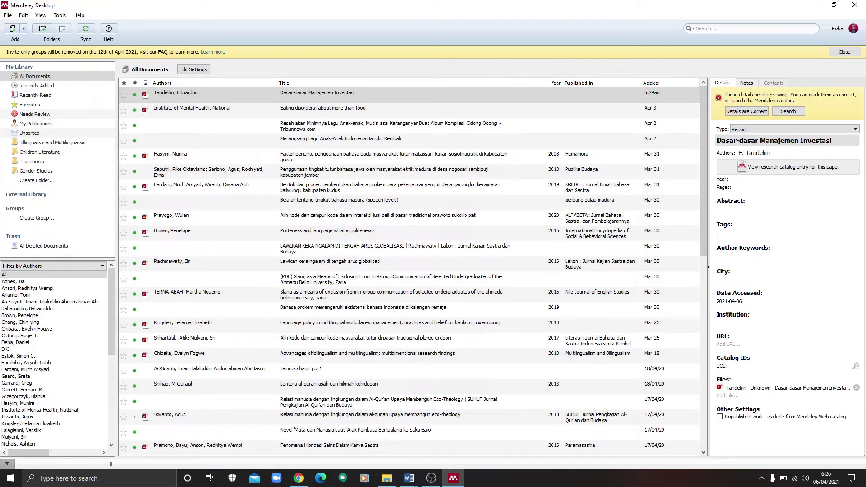
# Step: Lowercase 'Manajemen' and 'Investasi' so the title reads 'Dasar-dasar manajemen investasi'
pyautogui.click(765, 140)
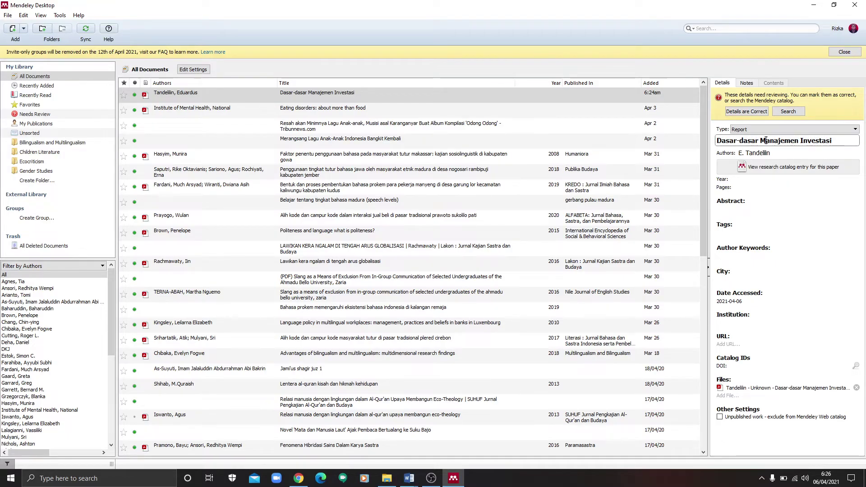
pyautogui.press('BackSpace')
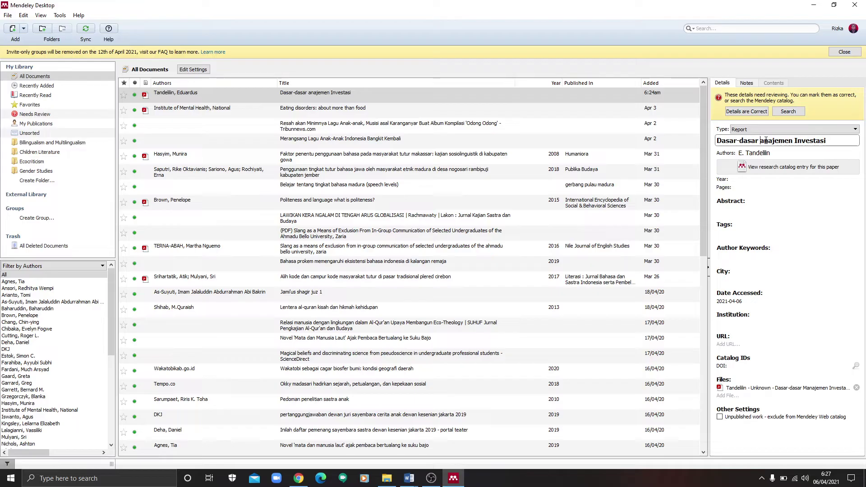
pyautogui.write('d')
pyautogui.click(767, 142)
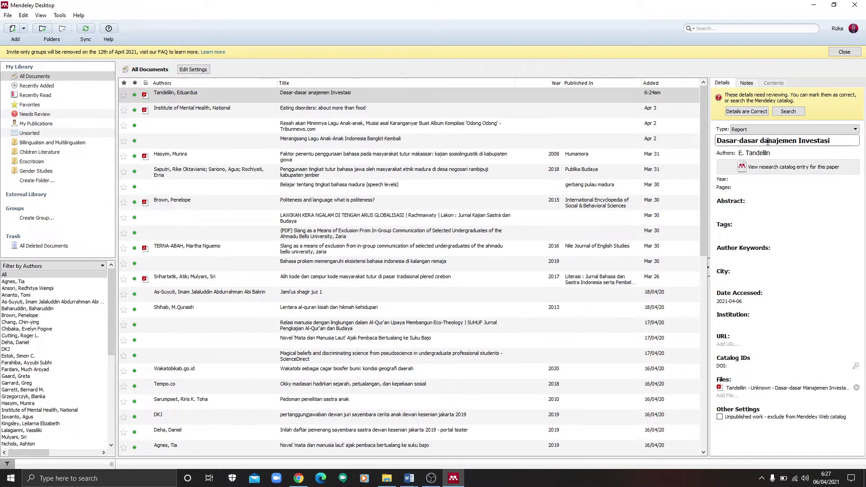
pyautogui.press('BackSpace')
pyautogui.write('m')
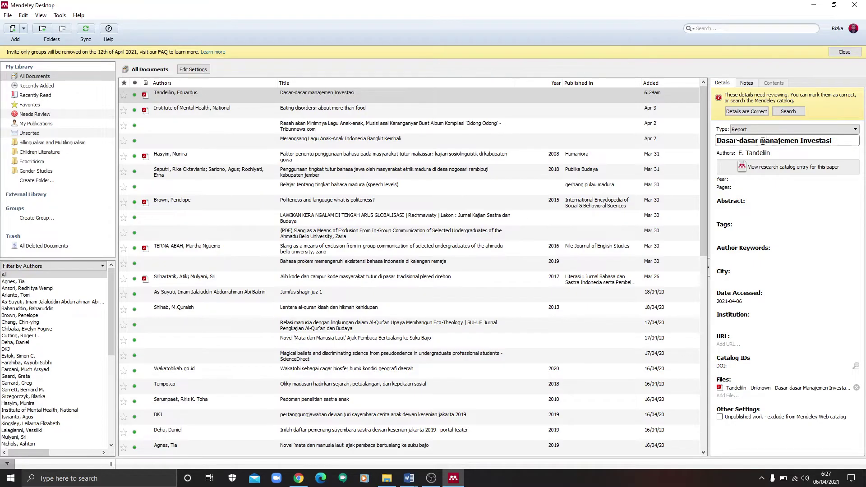
pyautogui.click(804, 140)
pyautogui.press('BackSpace')
pyautogui.write('i')
# Step: Scroll the EKMA5312-M1.pdf module in Chrome down to page 33 of 34
pyautogui.click(298, 478)
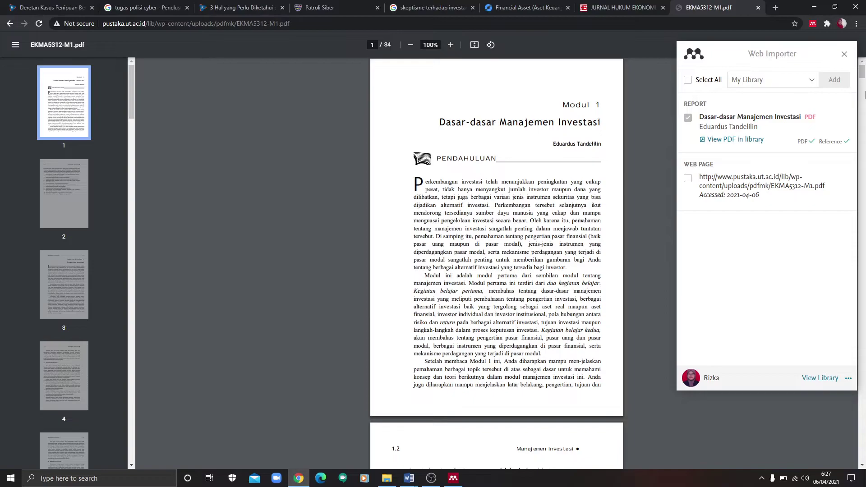
pyautogui.moveTo(861, 78); pyautogui.dragTo(863, 444)
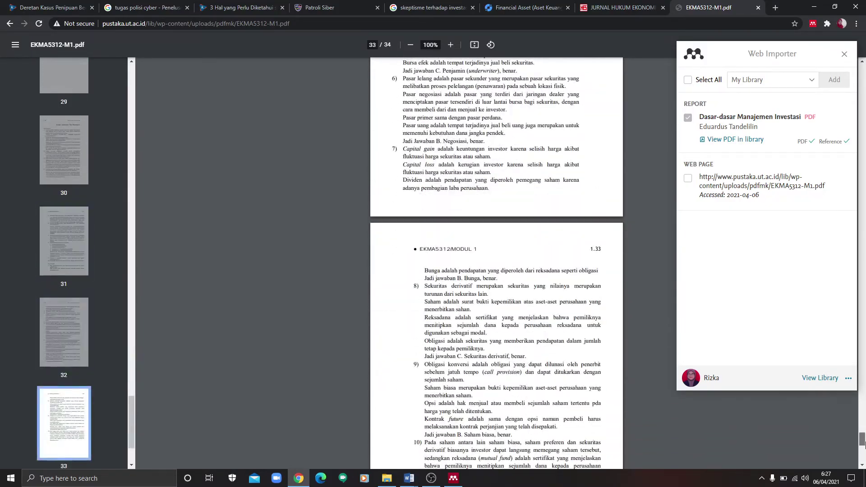
pyautogui.click(453, 479)
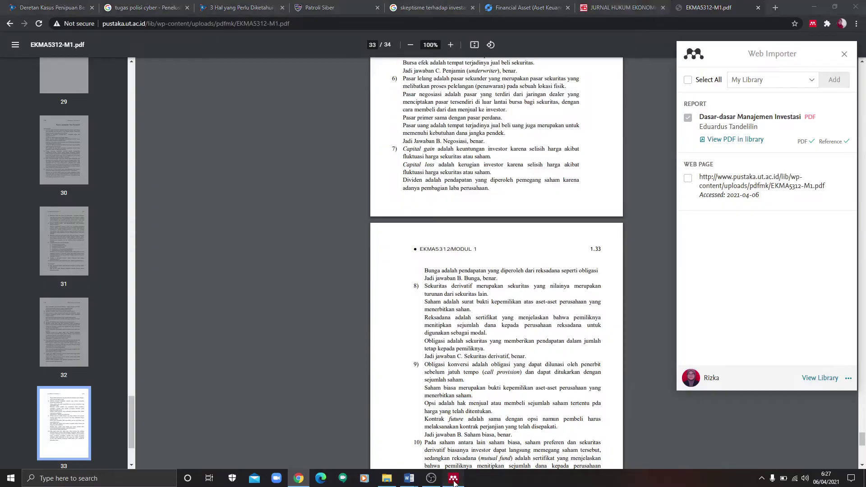
# Step: Set the entry's document type to Book, revealing Edition, Editors, Publisher and ISBN fields
pyautogui.click(854, 130)
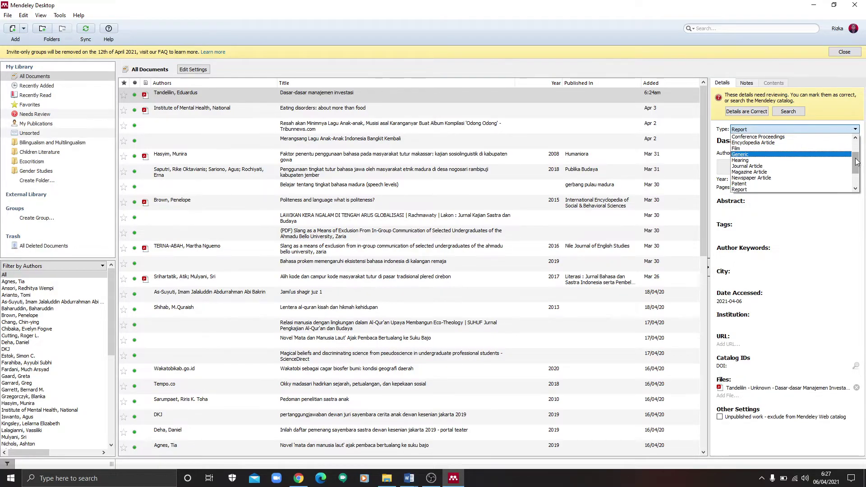
pyautogui.moveTo(860, 157); pyautogui.dragTo(862, 148)
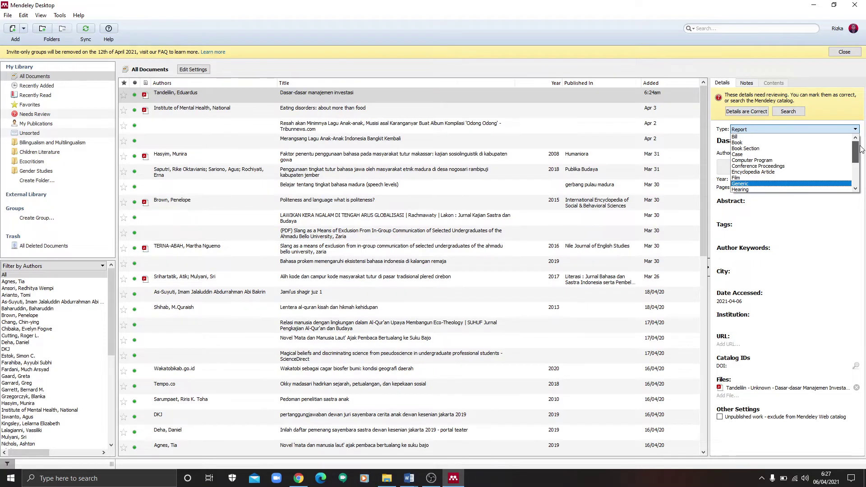
pyautogui.moveTo(862, 149); pyautogui.dragTo(858, 132)
pyautogui.click(740, 142)
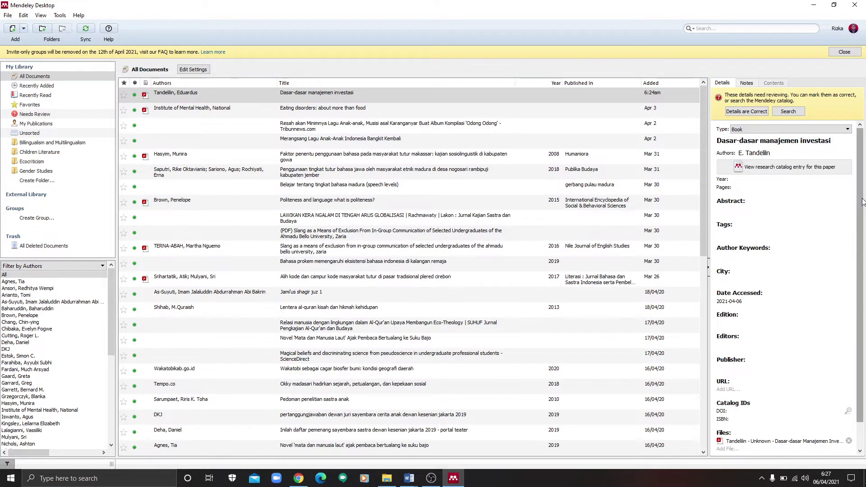
pyautogui.moveTo(863, 201); pyautogui.dragTo(863, 227)
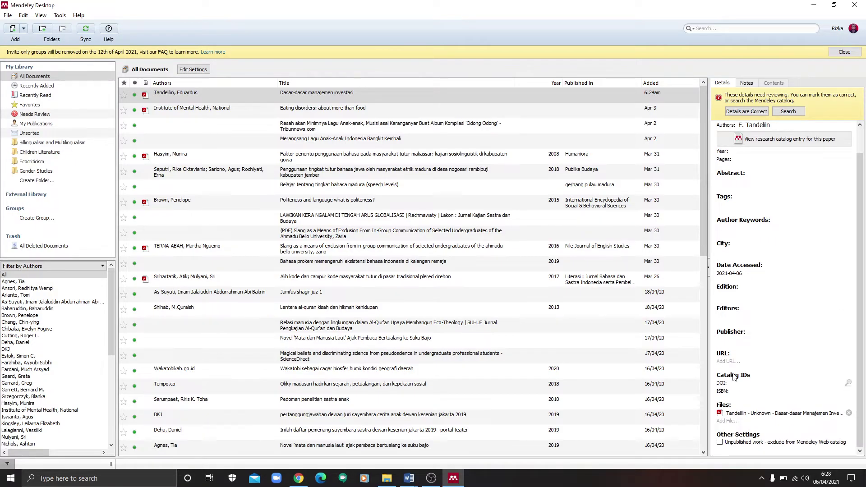
# Step: Copy the EKMA5312-M1.pdf module's web address from Chrome's address bar
pyautogui.click(298, 478)
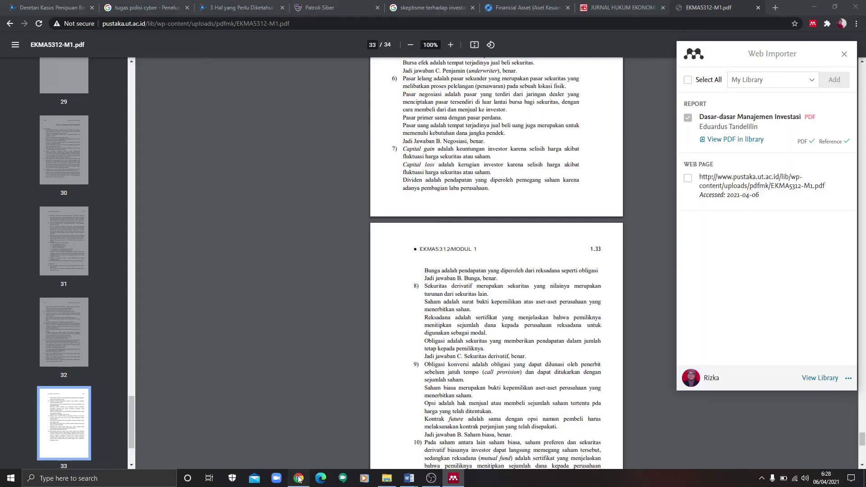
pyautogui.click(283, 27)
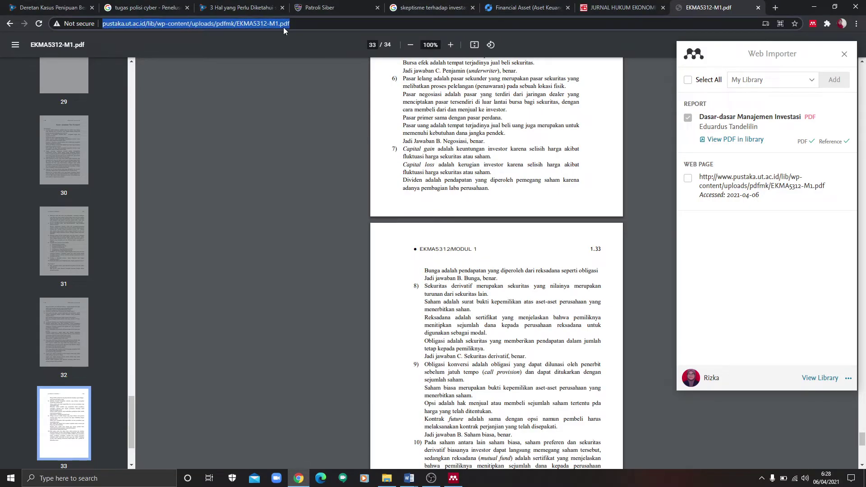
pyautogui.click(453, 479)
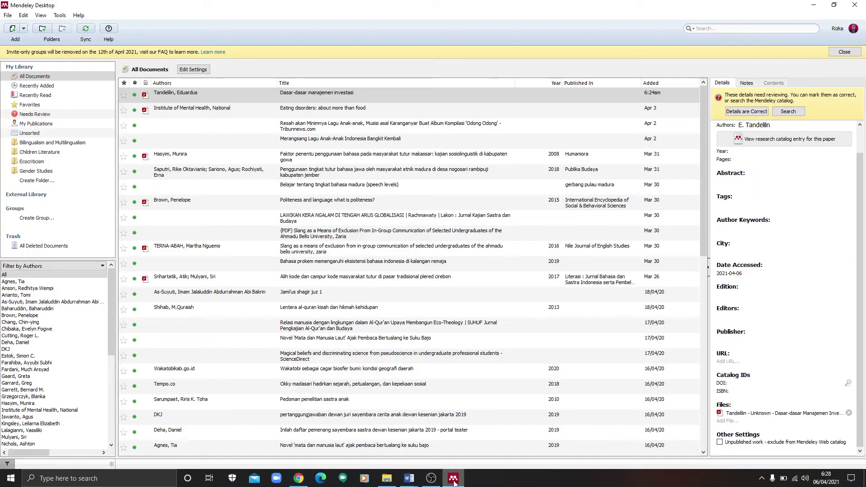
# Step: Paste the pustaka.ut.ac.id module link as the book's URL and confirm Details are Correct
pyautogui.click(724, 361)
pyautogui.hotkey('ctrl', 'v')
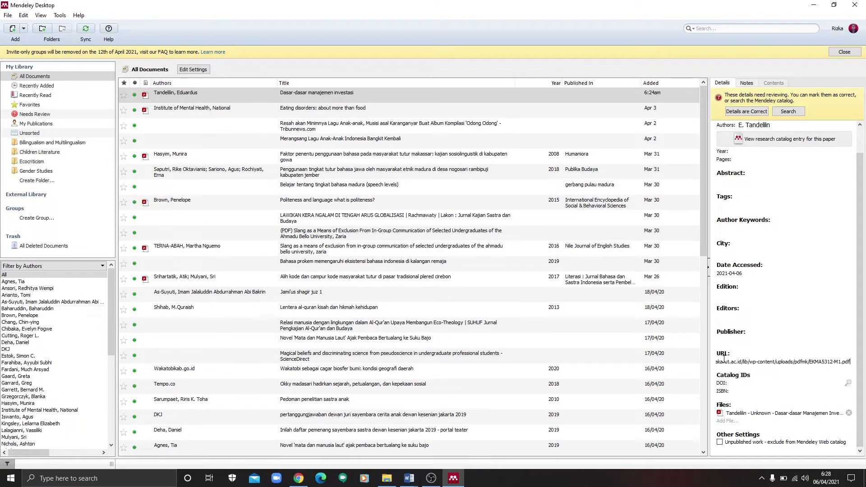
pyautogui.moveTo(864, 297); pyautogui.dragTo(865, 278)
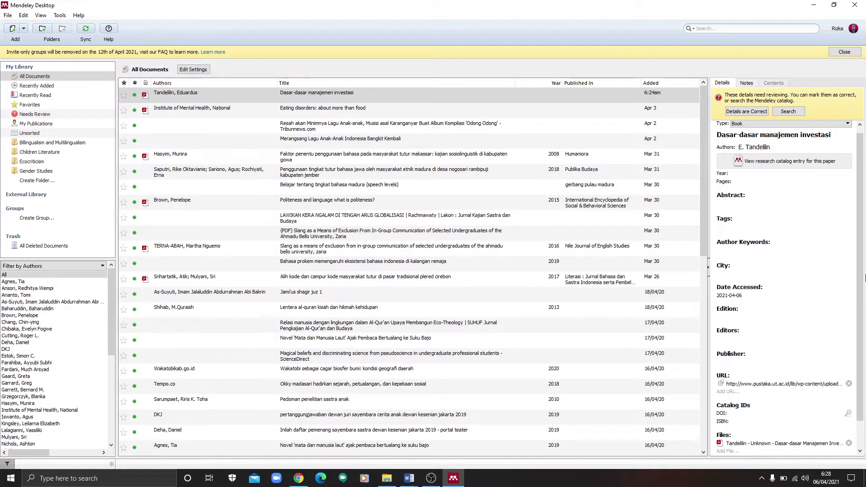
pyautogui.moveTo(863, 277); pyautogui.dragTo(863, 262)
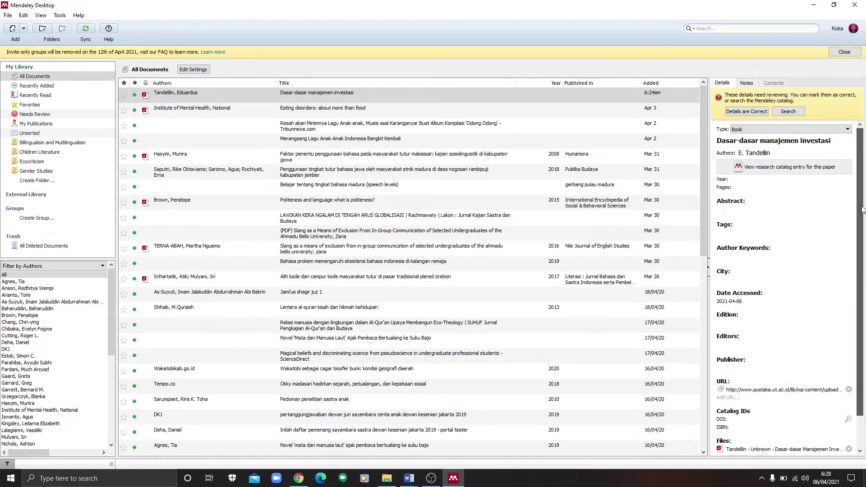
pyautogui.click(746, 111)
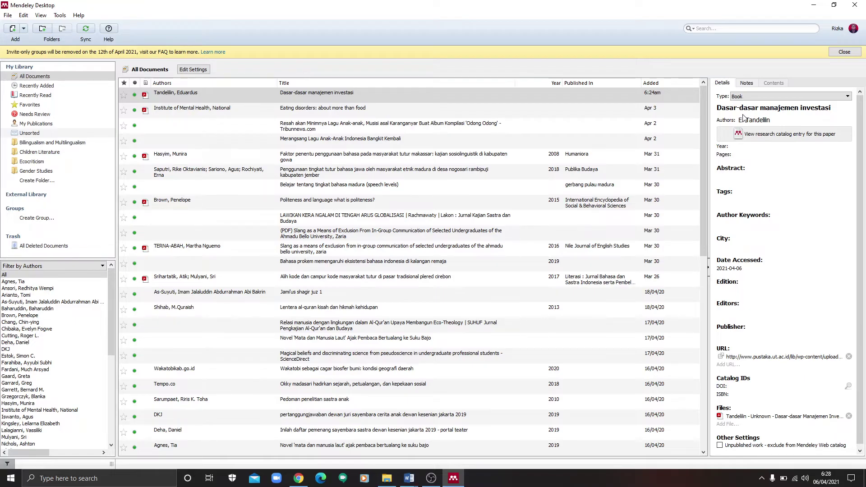
pyautogui.click(409, 479)
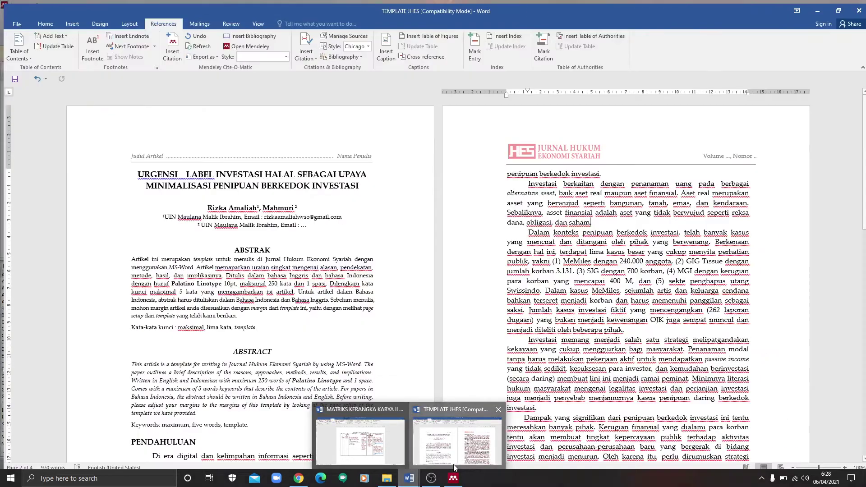
# Step: Insert a Mendeley footnote citation to Tandelilin's 'Dasar-dasar manajemen investasi' after 'saham'
pyautogui.click(457, 440)
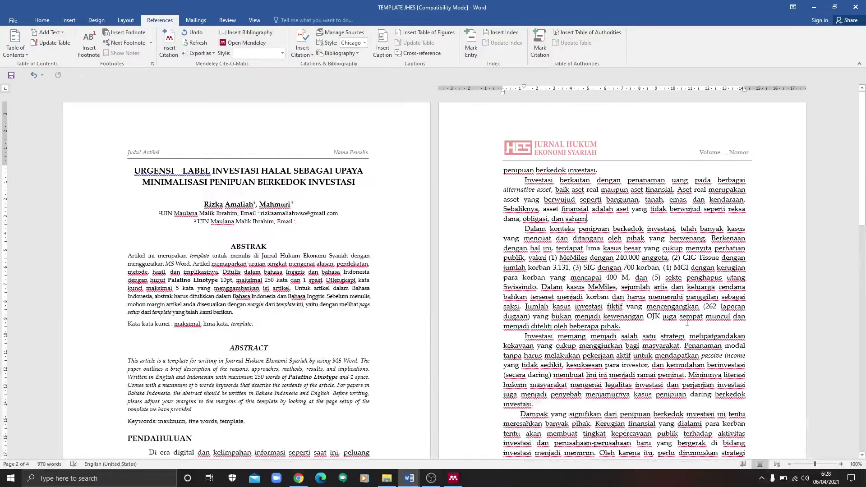
pyautogui.click(169, 45)
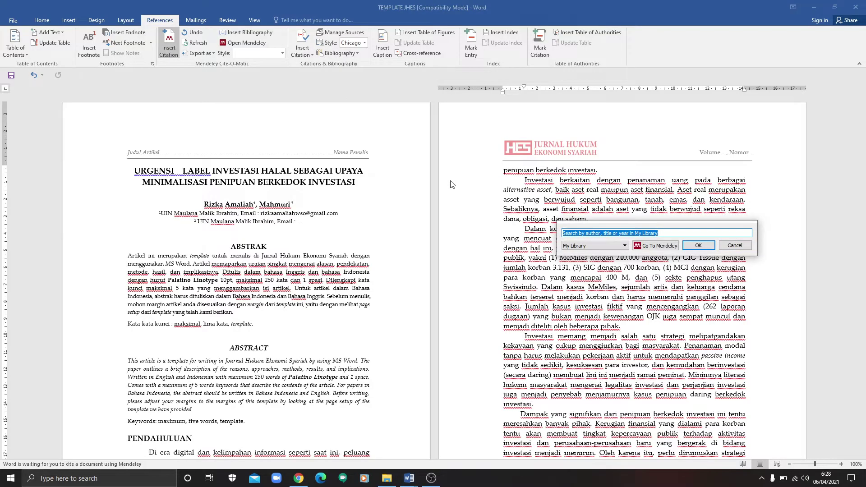
pyautogui.write('Tande')
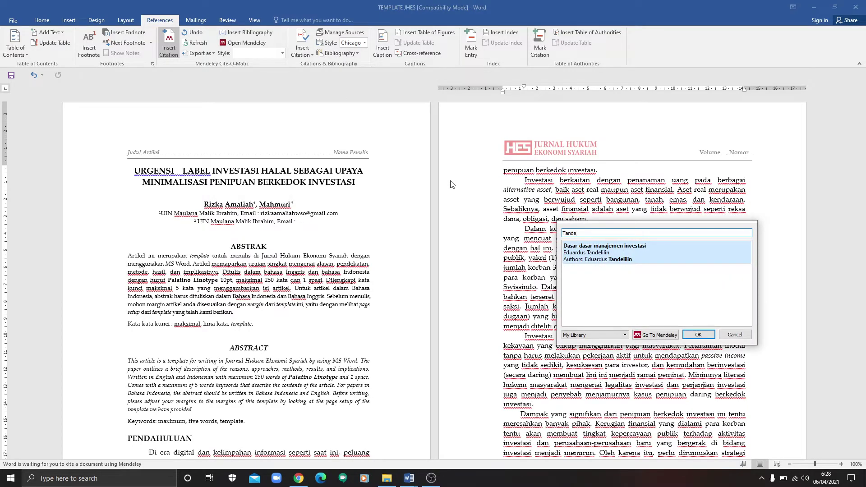
pyautogui.click(653, 249)
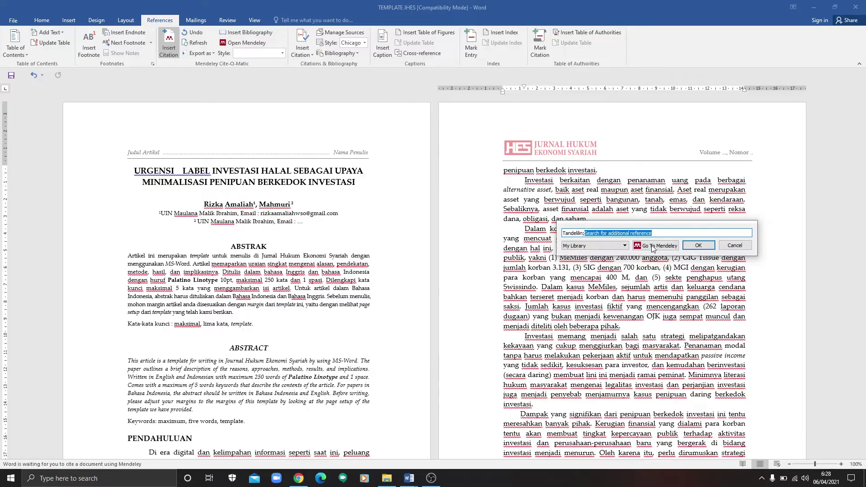
pyautogui.click(698, 245)
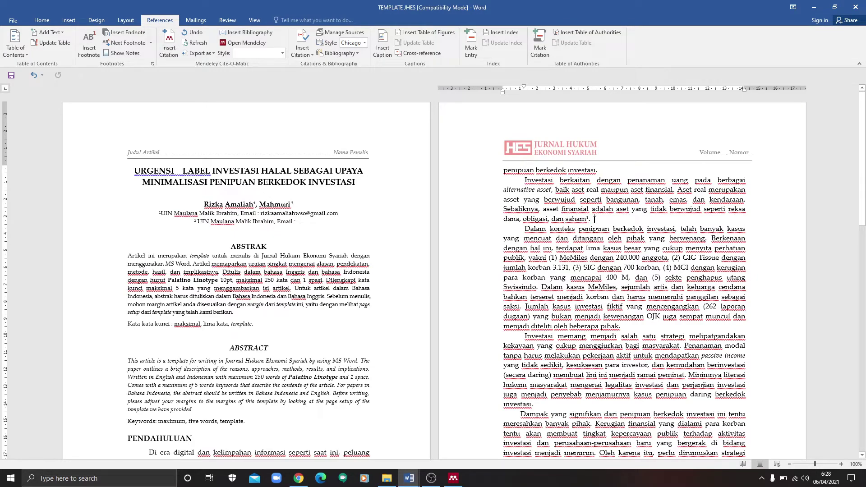
# Step: Undo the full stop after footnote mark 1 and check the Chicago full-note footnote text
pyautogui.hotkey('ctrl', 'z')
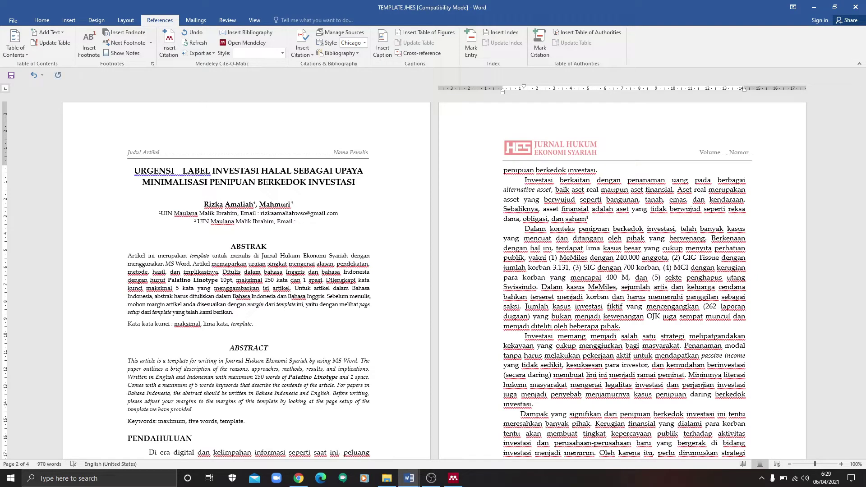
pyautogui.write('.¹')
pyautogui.scroll(-5, 863, 256)
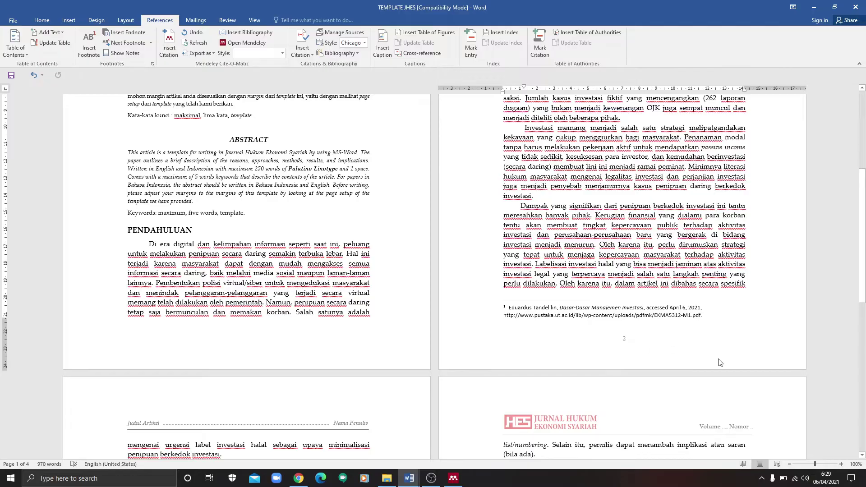
pyautogui.moveTo(865, 251); pyautogui.dragTo(865, 142)
pyautogui.scroll(-2, 865, 172)
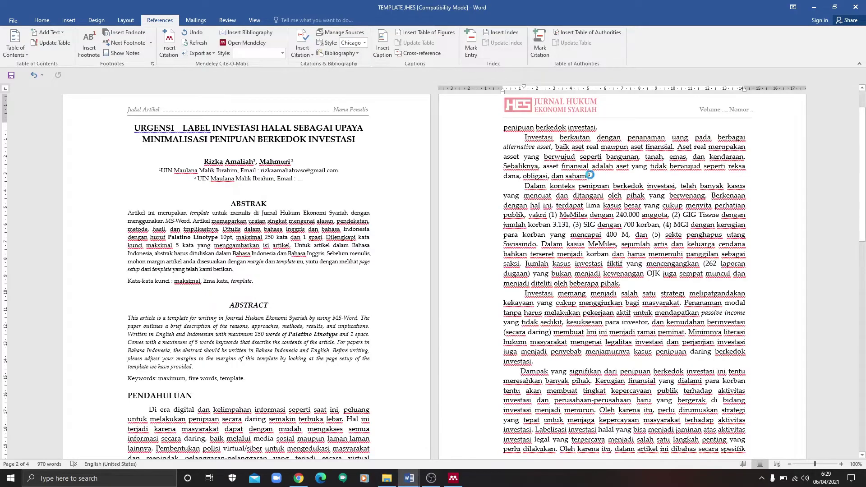
pyautogui.scroll(-18, 591, 178)
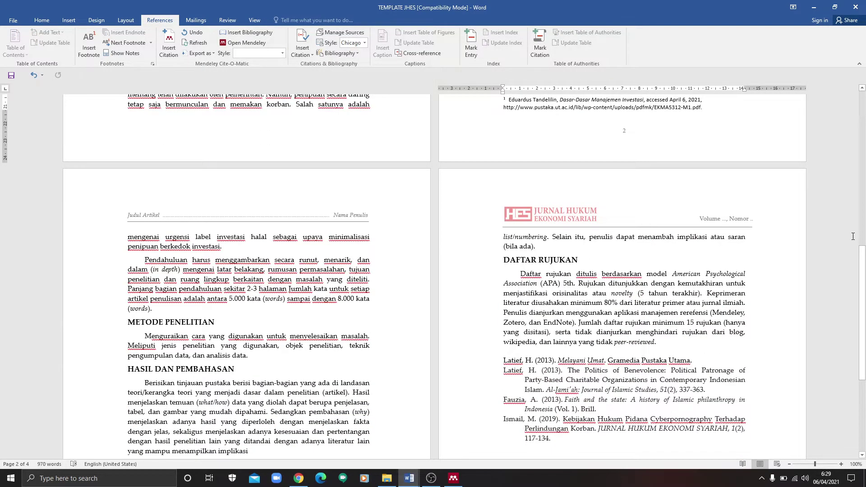
pyautogui.hotkey('ctrl', 'z')
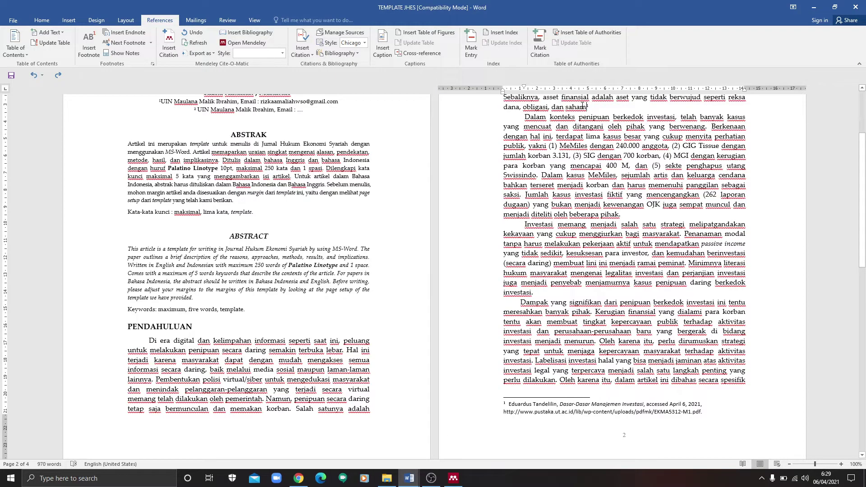
# Step: Switch the citation style to APA 7th edition, showing '(Tandelilin, n.d.)' after 'saham'
pyautogui.click(599, 107)
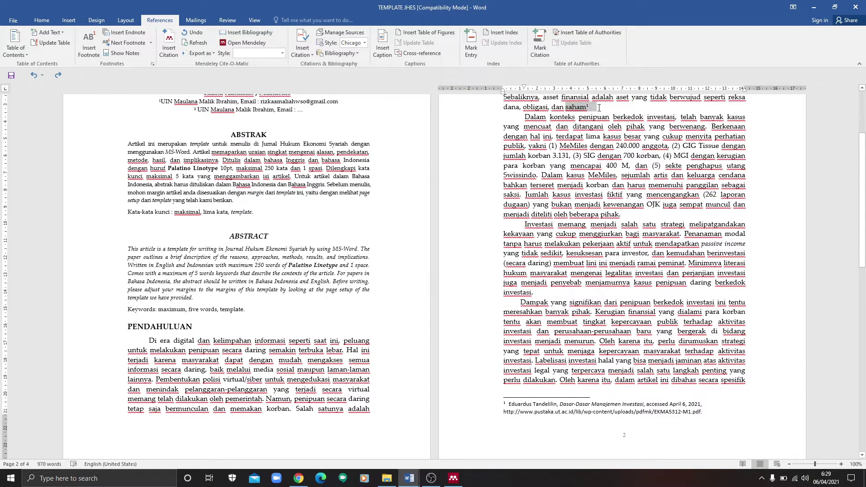
pyautogui.click(283, 54)
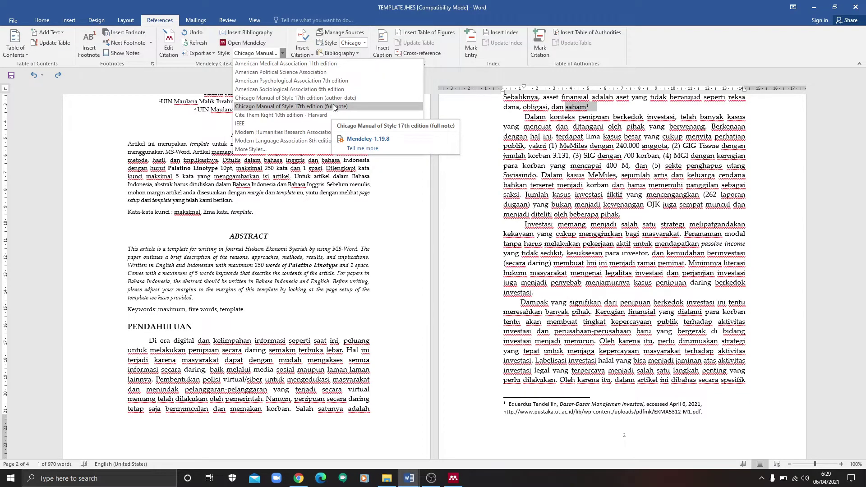
pyautogui.click(322, 81)
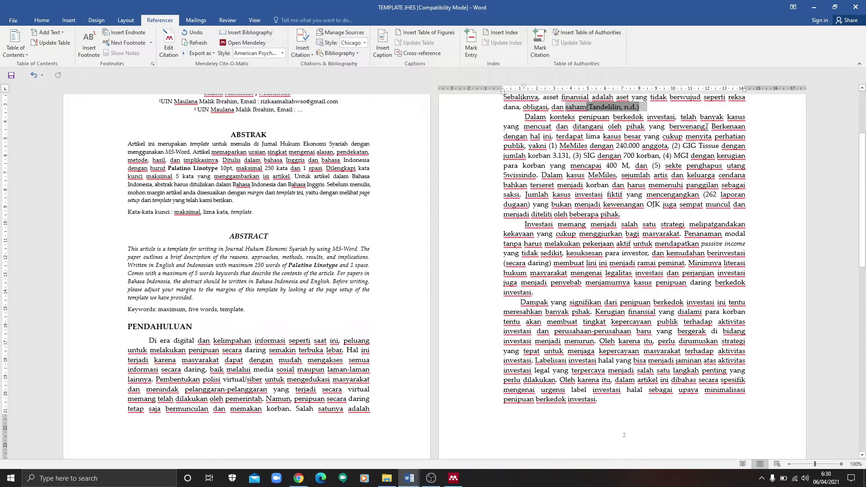
pyautogui.click(587, 108)
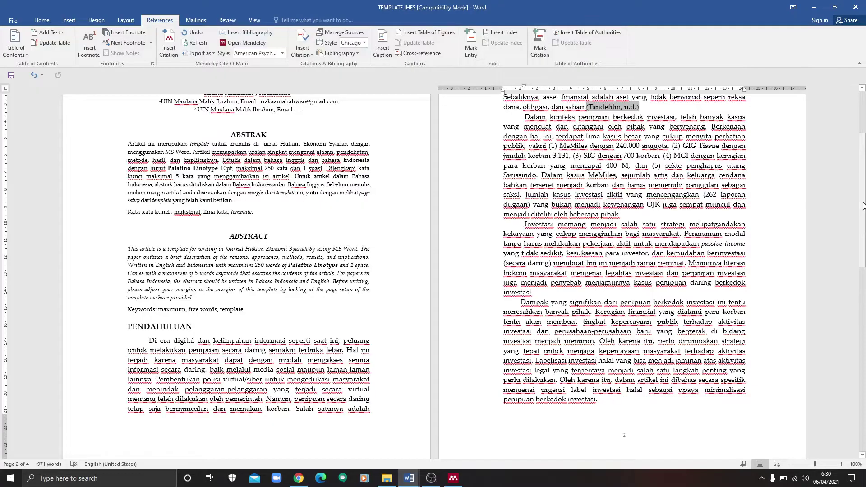
pyautogui.moveTo(862, 187); pyautogui.dragTo(864, 144)
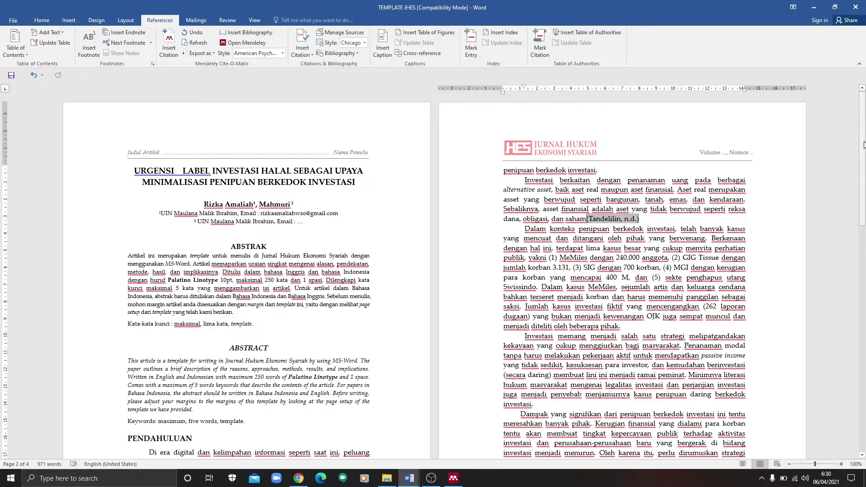
# Step: Revert the 'saham' citation to footnote 1 and add a period ending the sentence
pyautogui.hotkey('ctrl', 'z')
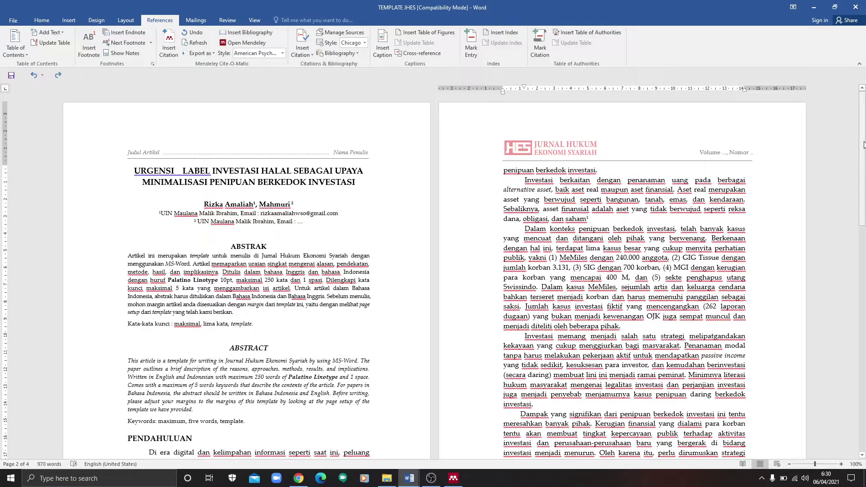
pyautogui.write('.')
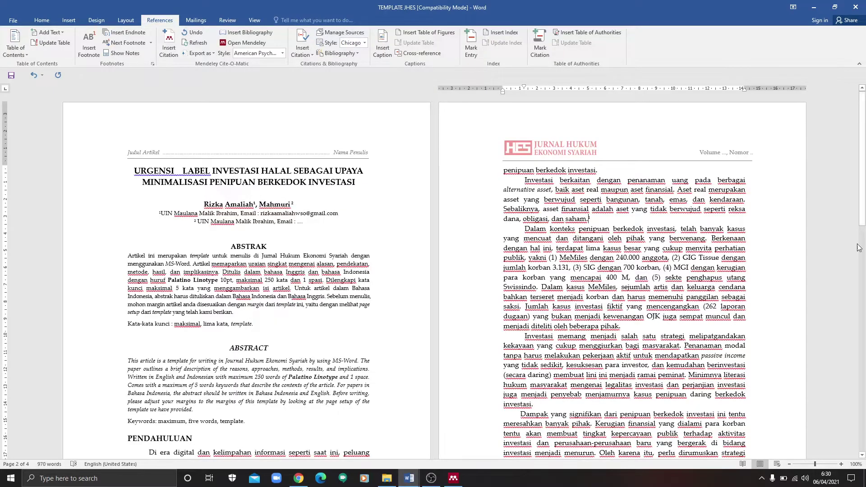
pyautogui.click(585, 277)
pyautogui.moveTo(864, 170); pyautogui.dragTo(864, 191)
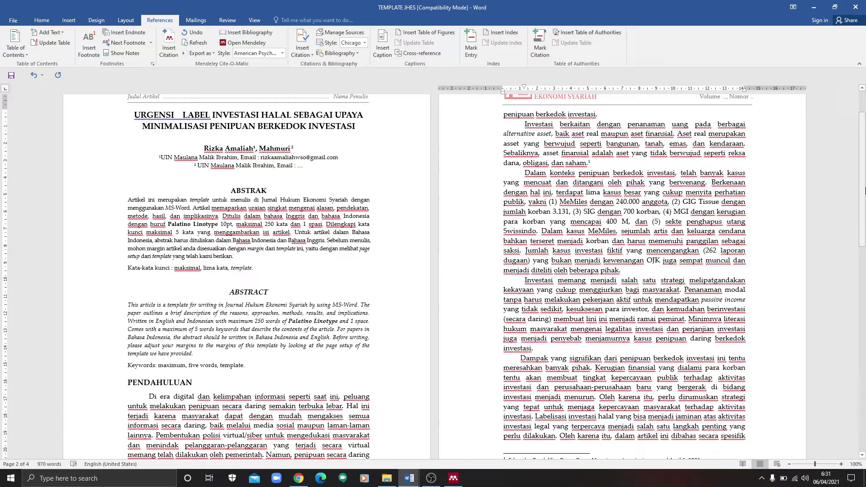
pyautogui.click(410, 482)
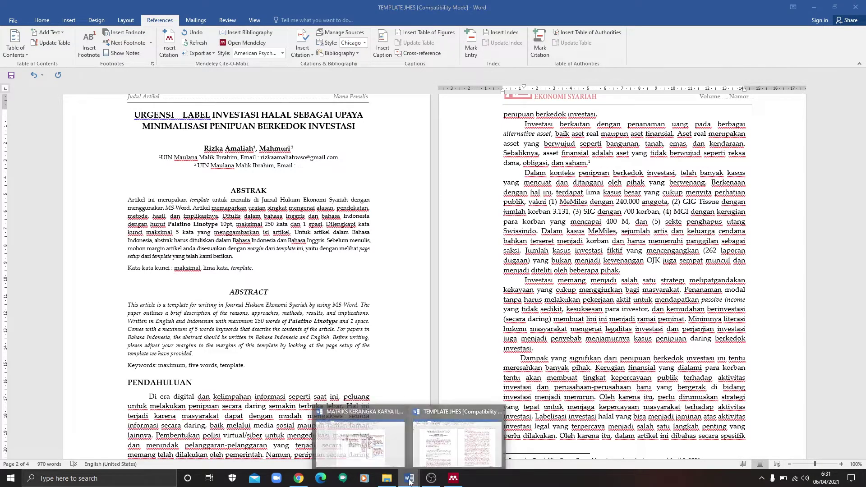
pyautogui.click(410, 482)
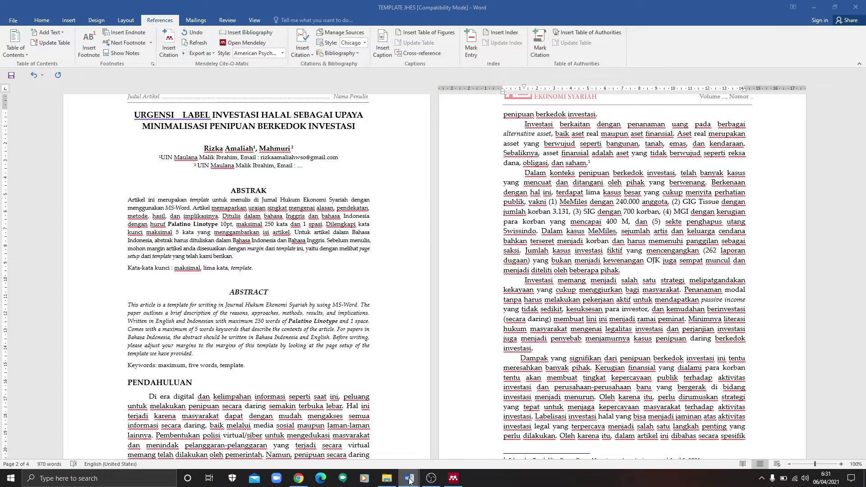
# Step: Switch to MATRIKS KERANGKA KARYA ILMIAH and select the Bukti Faktualitas cell with the Kompas link
pyautogui.click(410, 482)
pyautogui.click(381, 442)
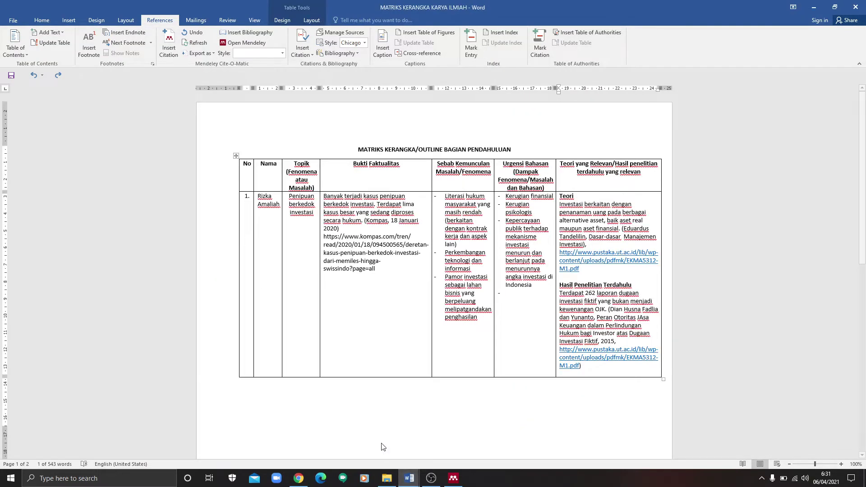
pyautogui.click(333, 238)
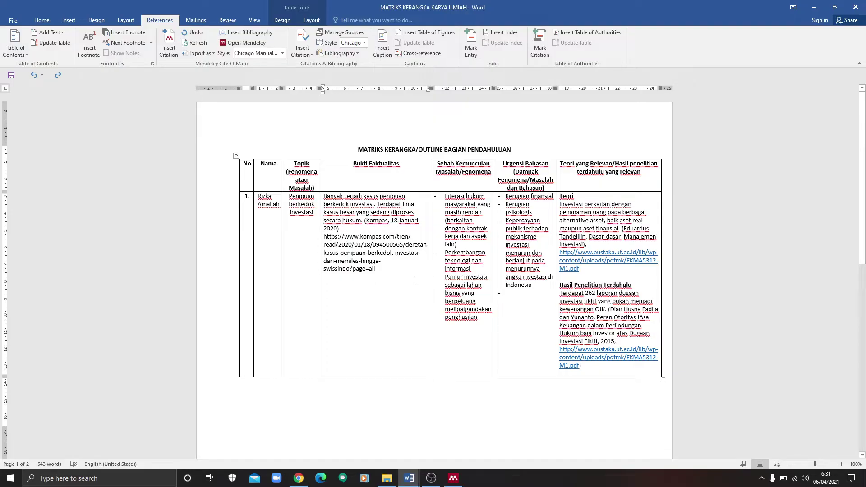
pyautogui.moveTo(414, 479)
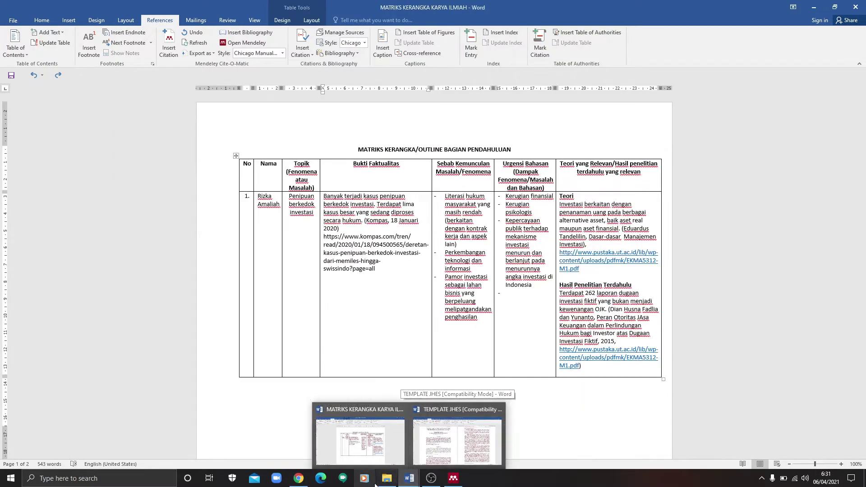
# Step: Save the Kompas investment-fraud article to the Mendeley library with the Web Importer
pyautogui.click(298, 478)
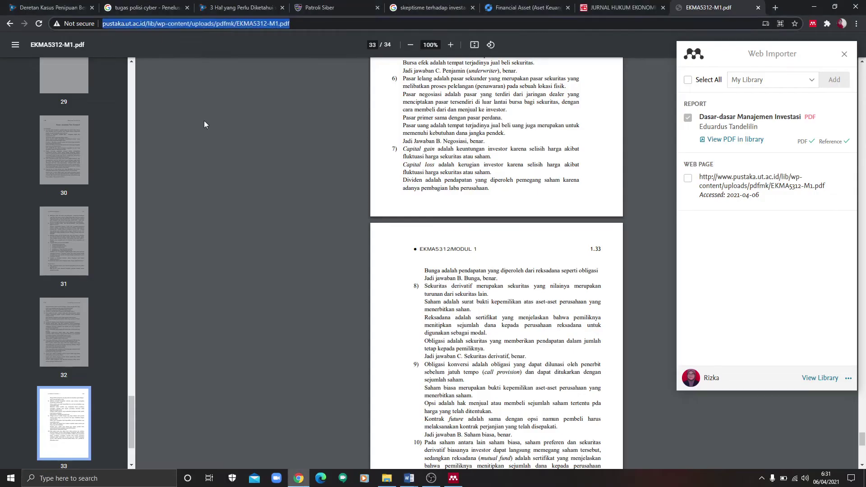
pyautogui.click(69, 5)
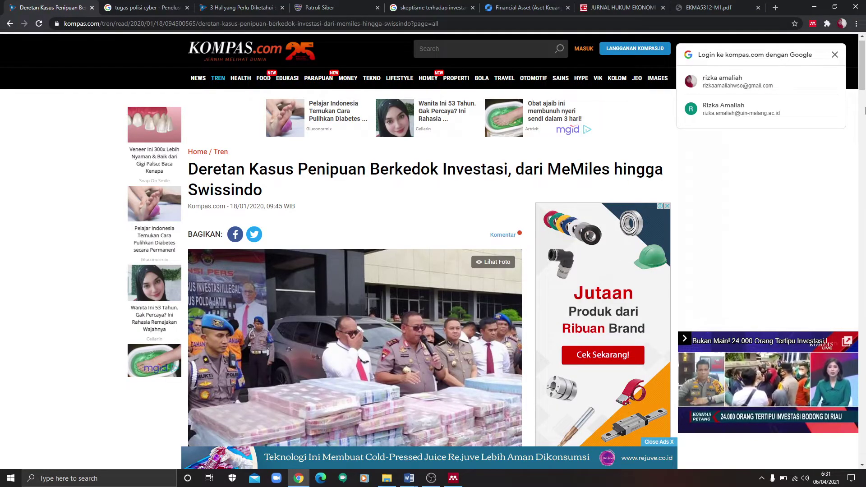
pyautogui.moveTo(864, 111); pyautogui.dragTo(863, 58)
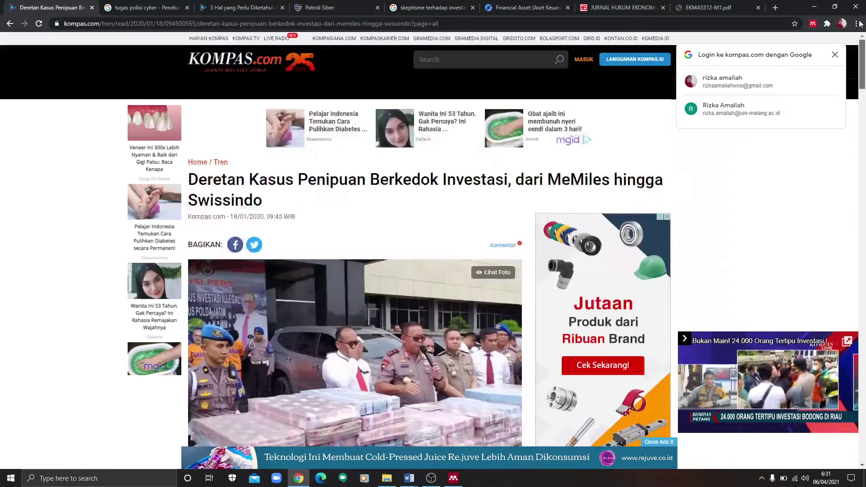
pyautogui.click(813, 26)
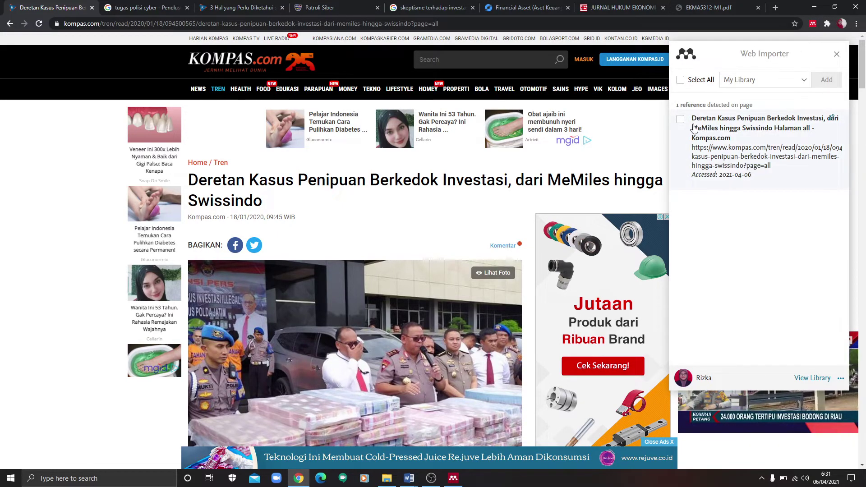
pyautogui.click(680, 119)
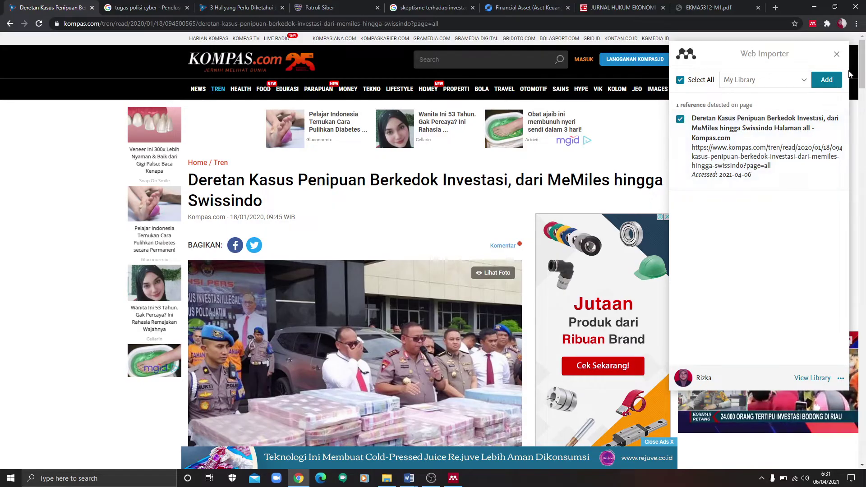
pyautogui.click(827, 80)
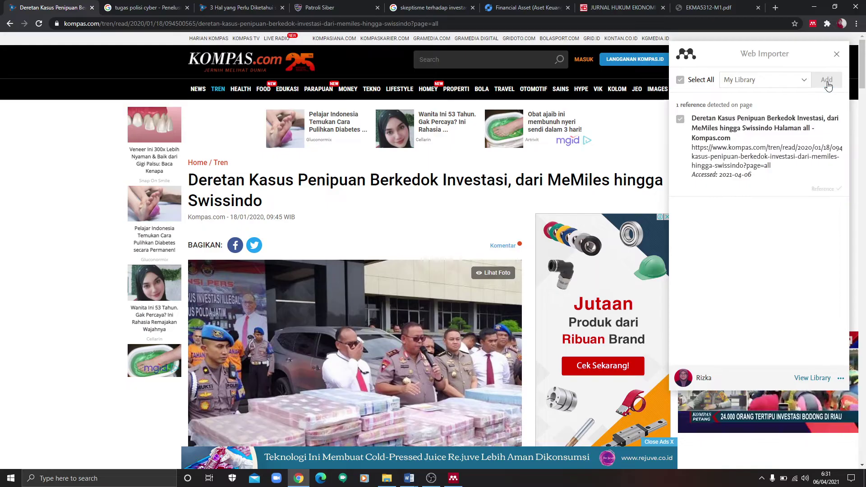
pyautogui.click(457, 479)
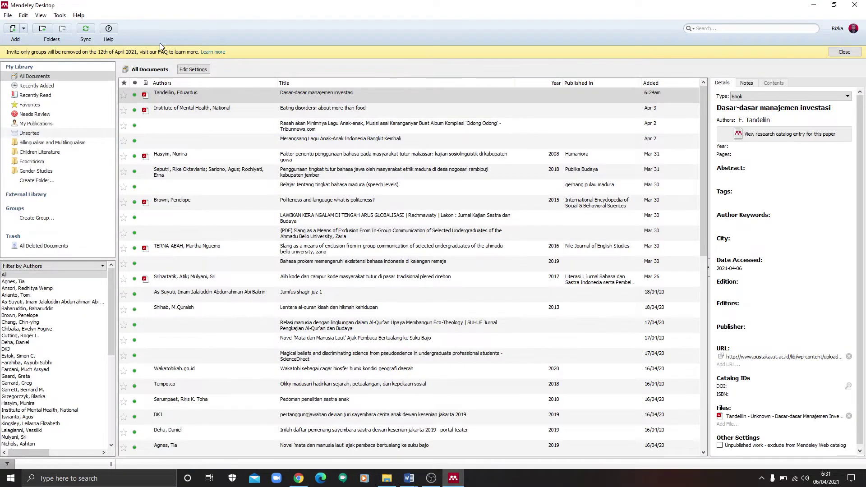
# Step: Sync Mendeley and open the details of the 'Deretan Kasus Penipuan…' web page entry
pyautogui.click(83, 32)
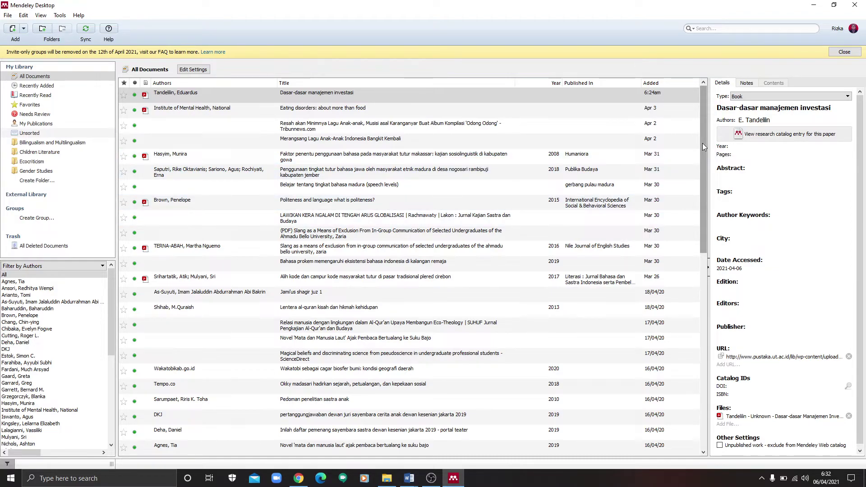
pyautogui.moveTo(703, 143); pyautogui.dragTo(734, 380)
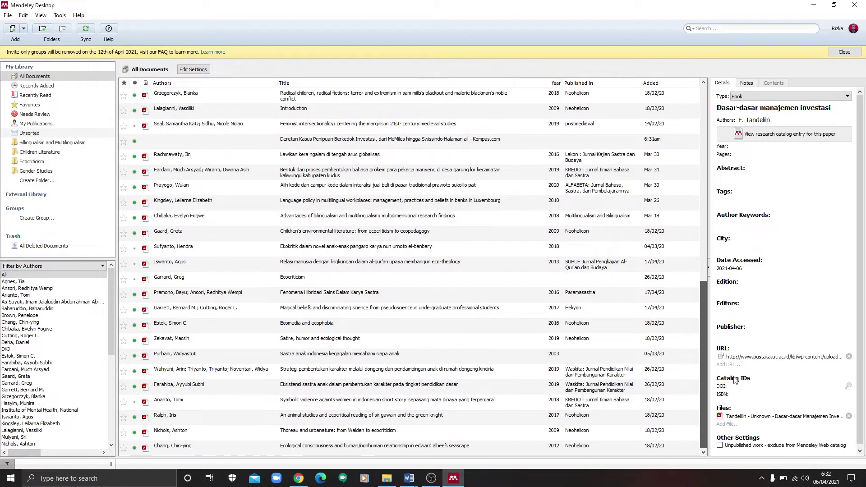
pyautogui.click(502, 143)
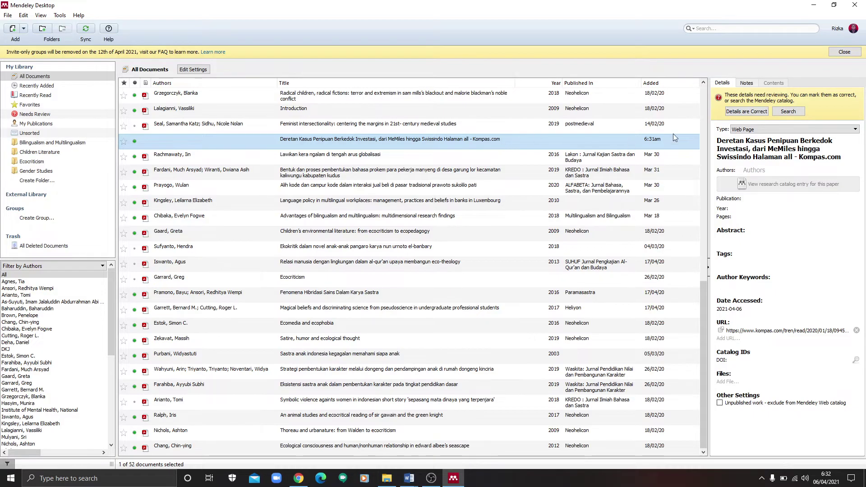
# Step: Change the entry type to Newspaper Article and lowercase 'Kasus', 'Penipuan' and 'Berkedok' in the title
pyautogui.click(763, 130)
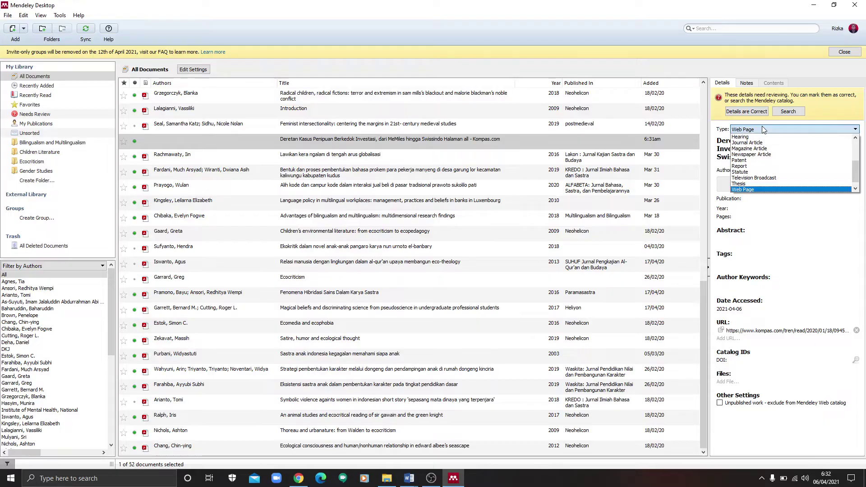
pyautogui.click(767, 154)
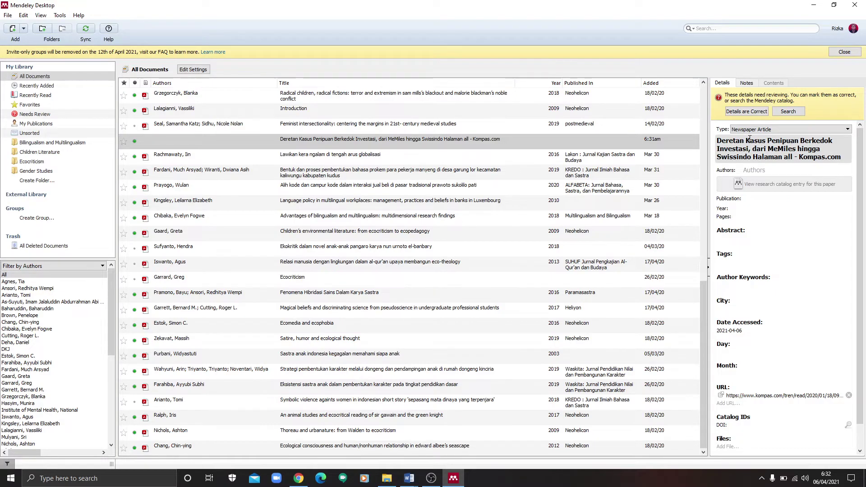
pyautogui.click(750, 141)
pyautogui.press('BackSpace')
pyautogui.write('k')
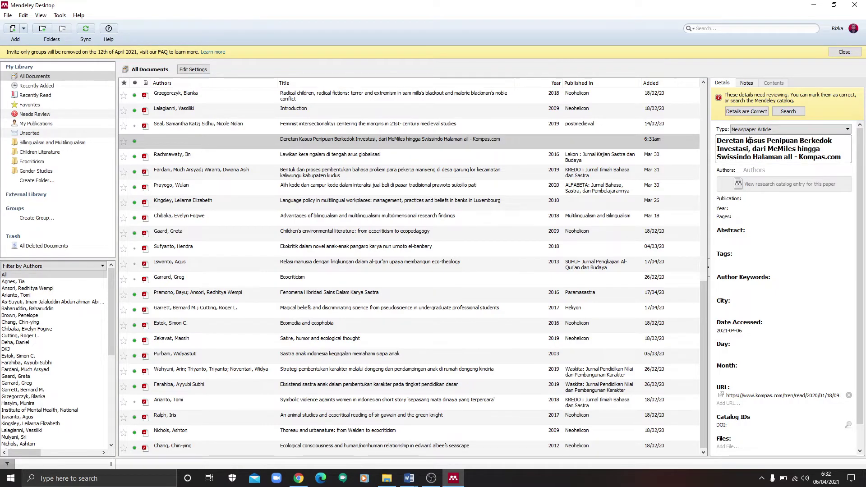
pyautogui.click(773, 142)
pyautogui.press('BackSpace')
pyautogui.write('p')
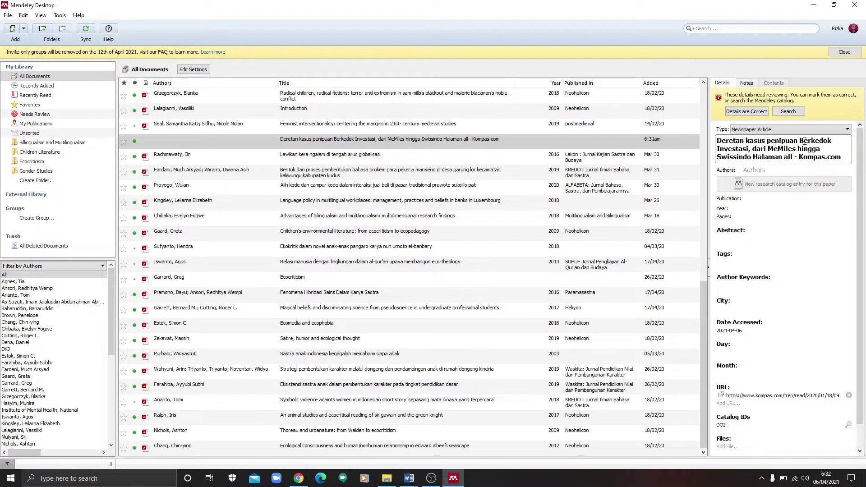
pyautogui.click(804, 143)
pyautogui.press('BackSpace')
pyautogui.write('b')
# Step: Lowercase 'Investasi', 'MeMiles' and 'Swissindo', and delete the trailing 'Halaman all - Kompas.com' from the title
pyautogui.click(720, 148)
pyautogui.press('BackSpace')
pyautogui.write('i')
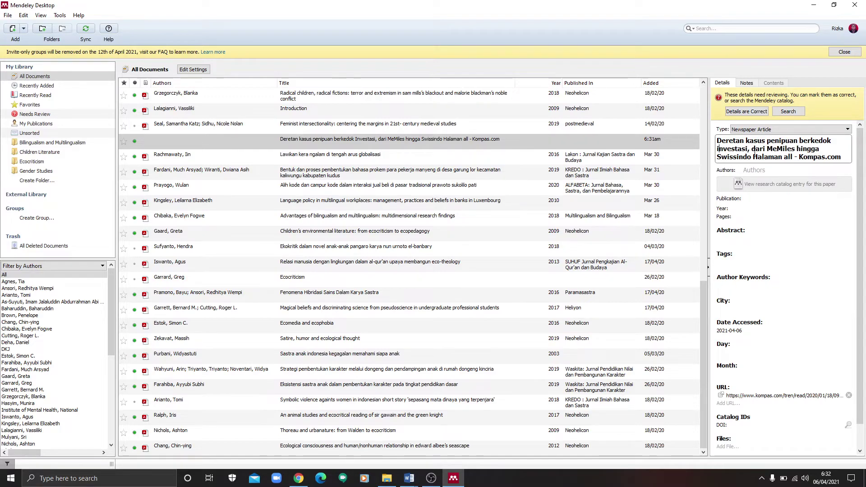
pyautogui.click(774, 149)
pyautogui.press('BackSpace')
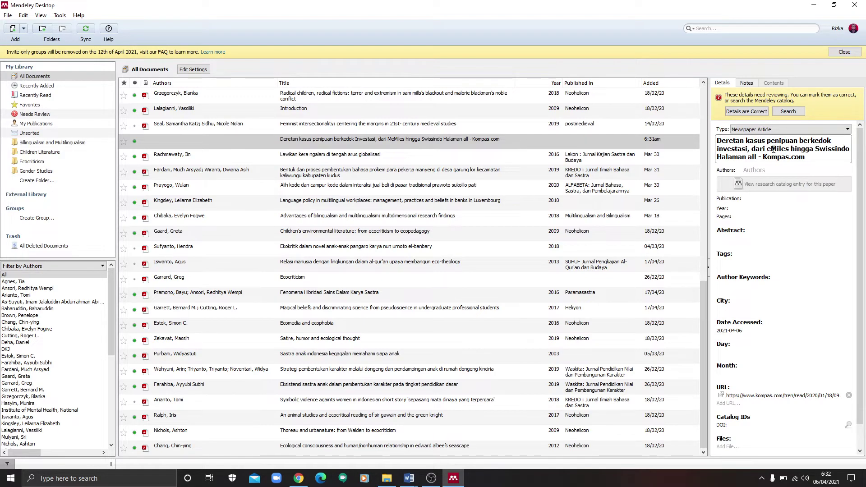
pyautogui.write('m')
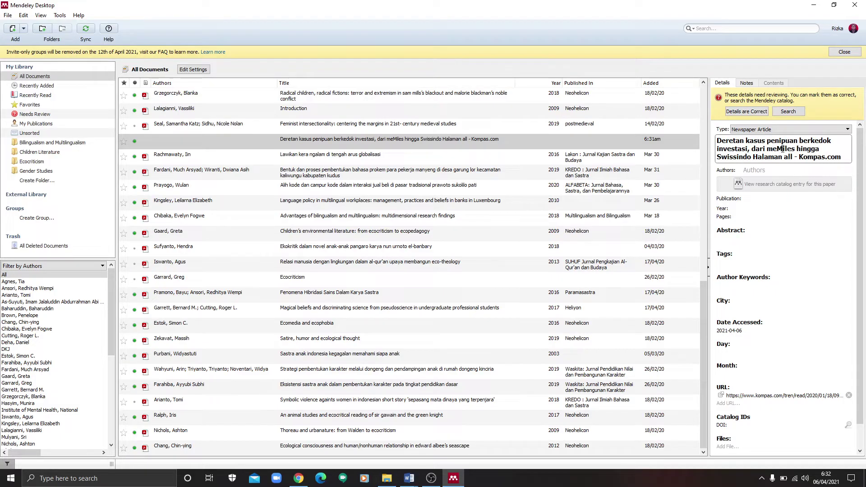
pyautogui.click(724, 156)
pyautogui.press('BackSpace')
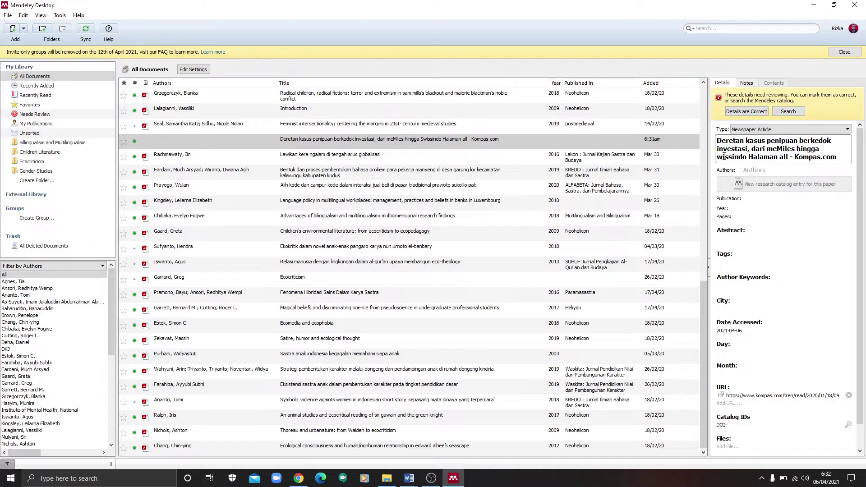
pyautogui.write('s')
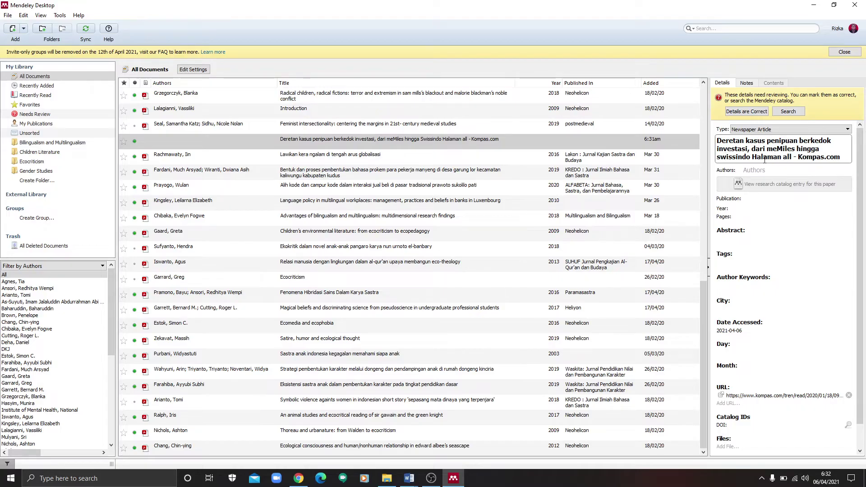
pyautogui.moveTo(752, 157); pyautogui.dragTo(842, 158)
pyautogui.press('BackSpace')
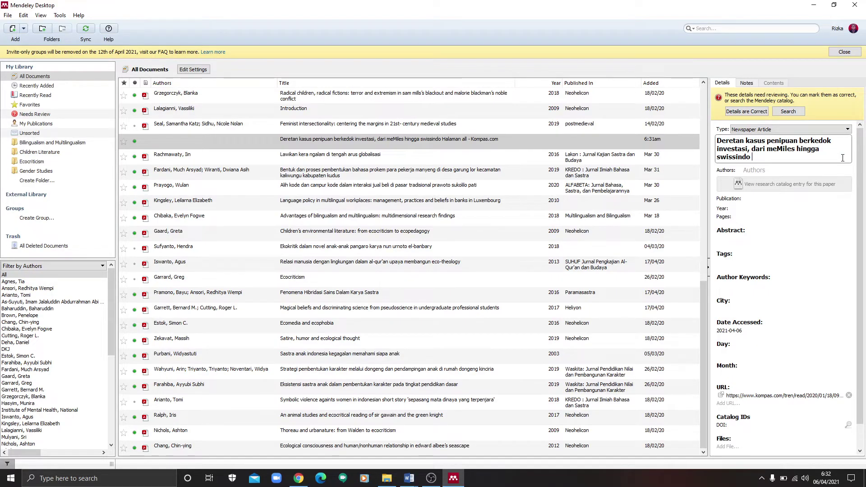
pyautogui.click(305, 481)
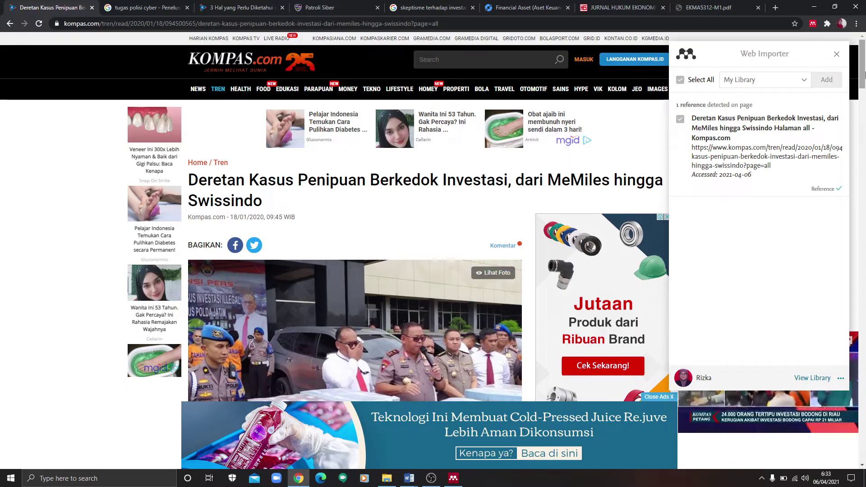
# Step: Scroll the Kompas article down to the 'Penulis' line to read the writer's name
pyautogui.scroll(-6, 417, 197)
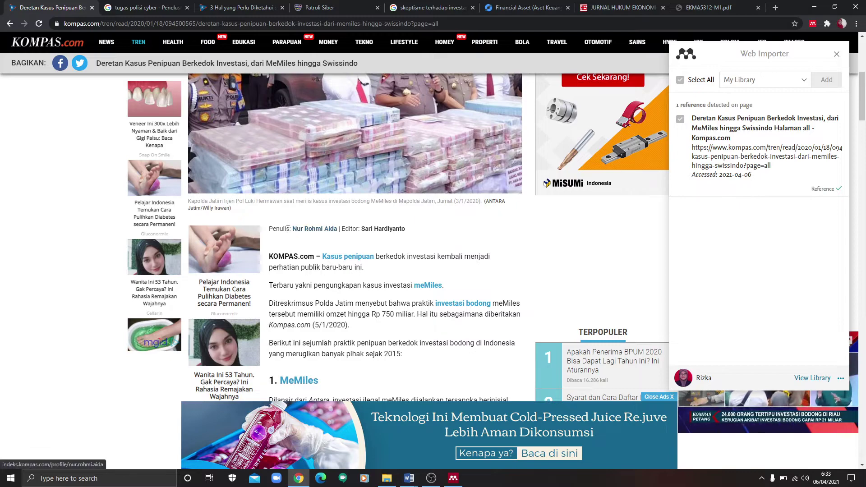
pyautogui.moveTo(292, 229); pyautogui.dragTo(325, 229)
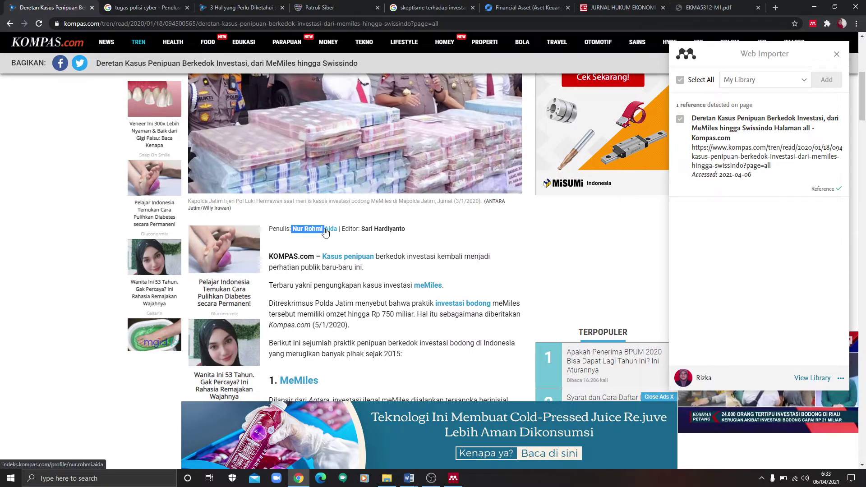
pyautogui.click(324, 232)
pyautogui.click(295, 485)
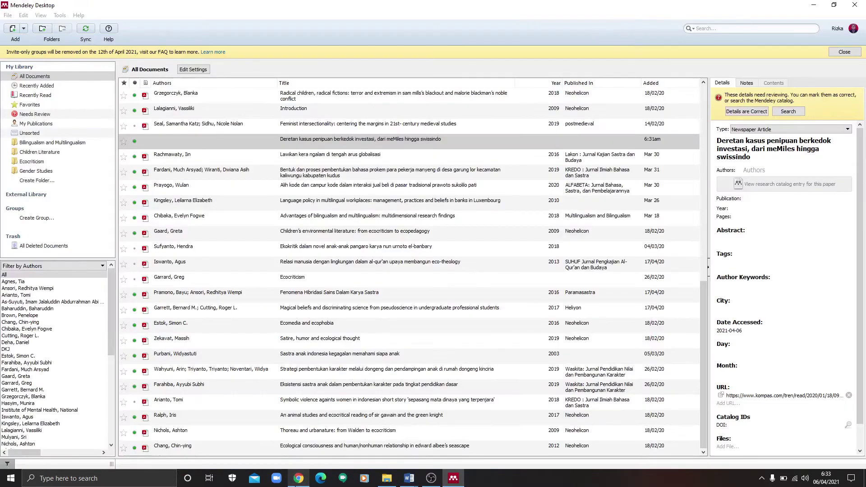
# Step: Enter the article's writer as the entry's author in 'Last, First' form, replacing an accidental paste
pyautogui.click(755, 170)
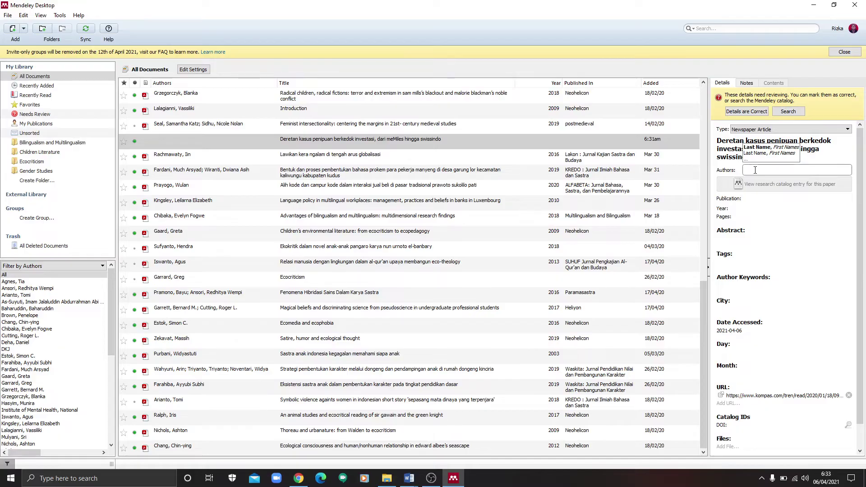
pyautogui.write('Aida,')
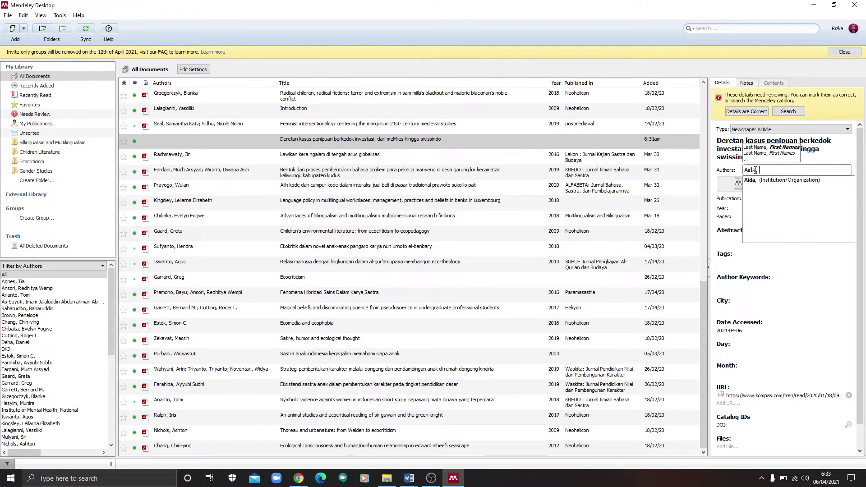
pyautogui.hotkey('ctrl', 'v')
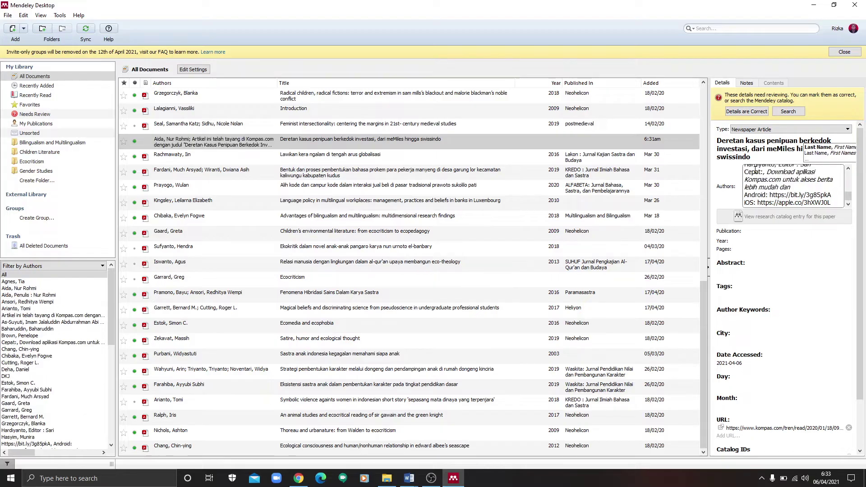
pyautogui.click(755, 169)
pyautogui.hotkey('ctrl', 'a')
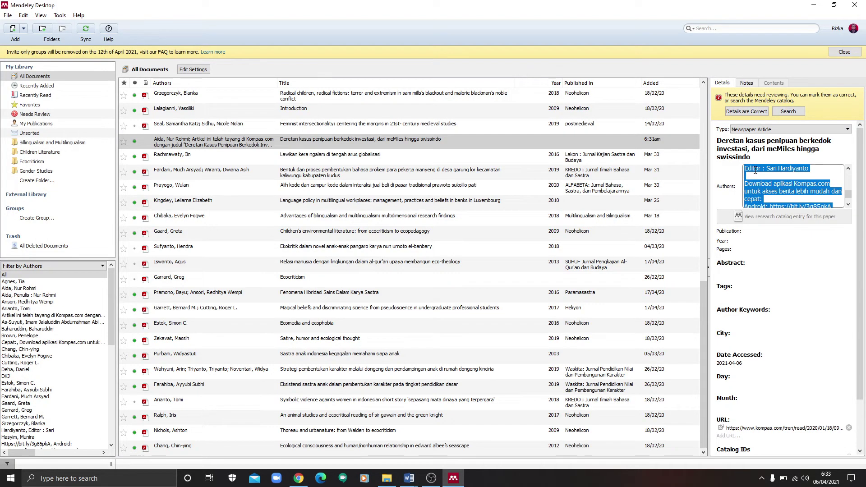
pyautogui.press('BackSpace')
pyautogui.write('Aida, ')
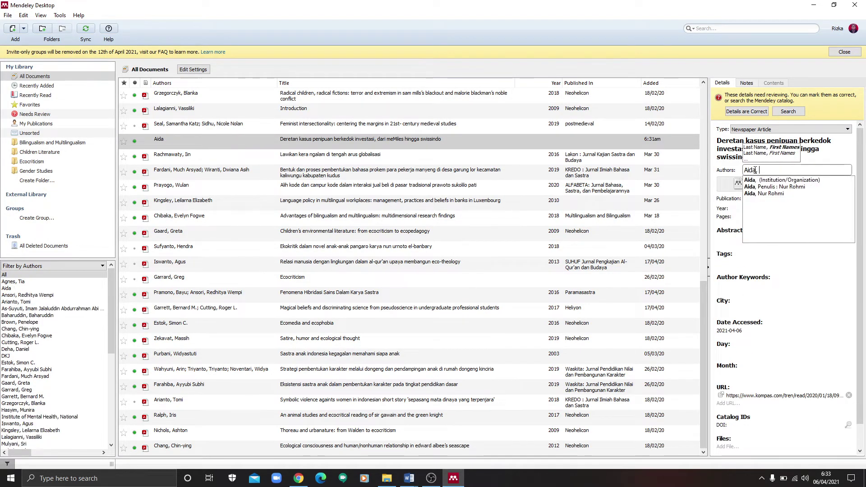
pyautogui.write('Nur Ro')
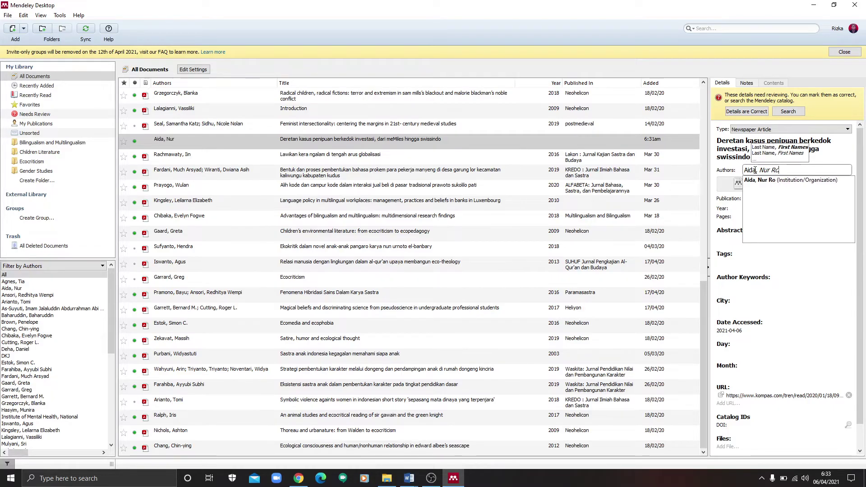
pyautogui.write('hmi')
pyautogui.press('Return')
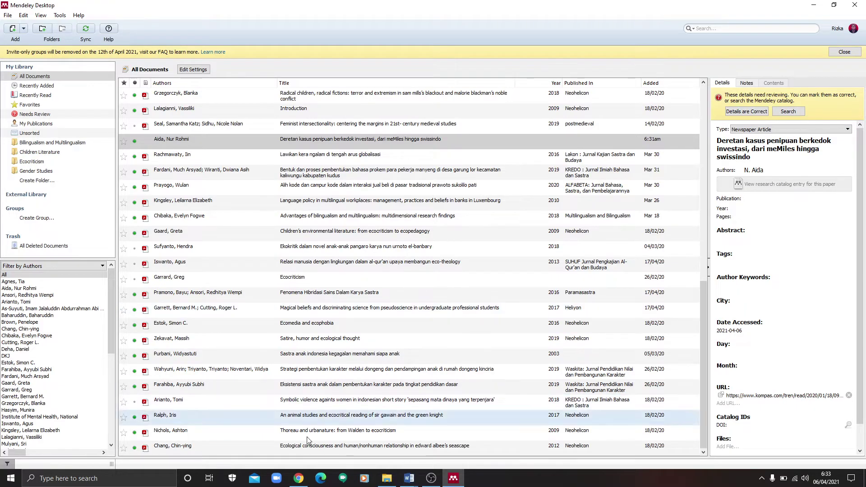
pyautogui.click(297, 479)
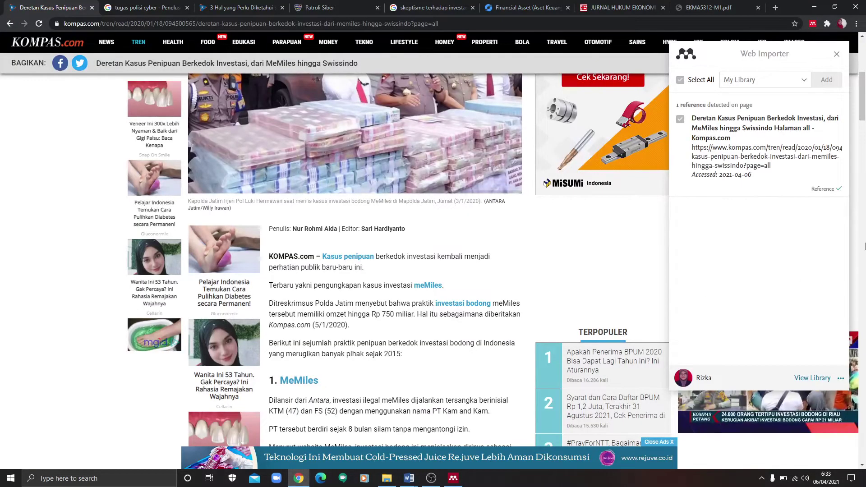
# Step: Scroll back to the top of the Kompas article to read its publication date
pyautogui.scroll(6, 573, 268)
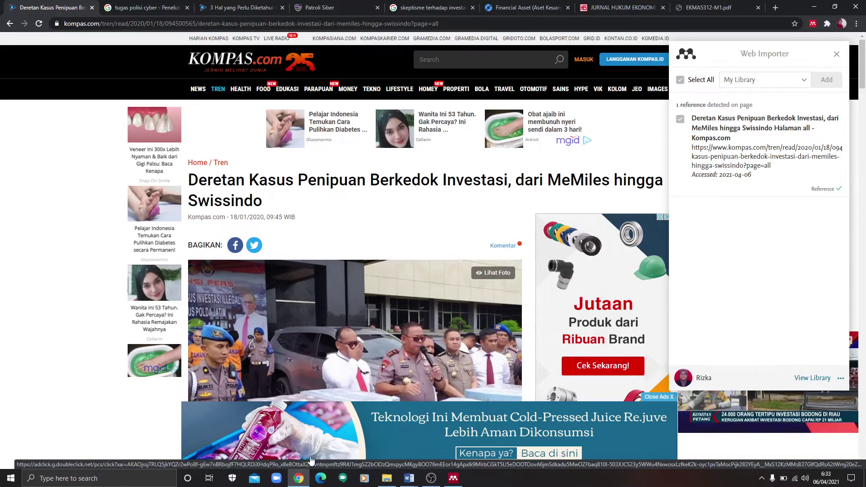
pyautogui.click(454, 478)
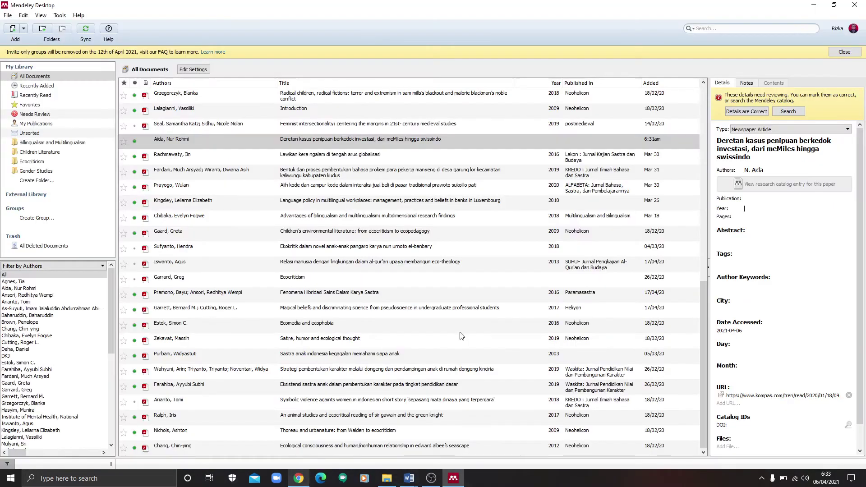
# Step: Enter 2020 as the year and mark the Kompas entry's details as correct
pyautogui.click(770, 206)
pyautogui.write('2020')
pyautogui.moveTo(861, 178); pyautogui.dragTo(865, 217)
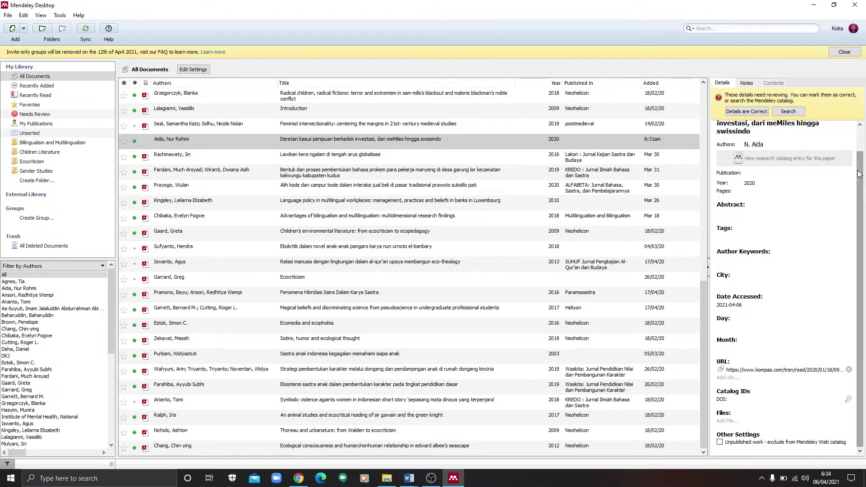
pyautogui.moveTo(860, 174); pyautogui.dragTo(859, 150)
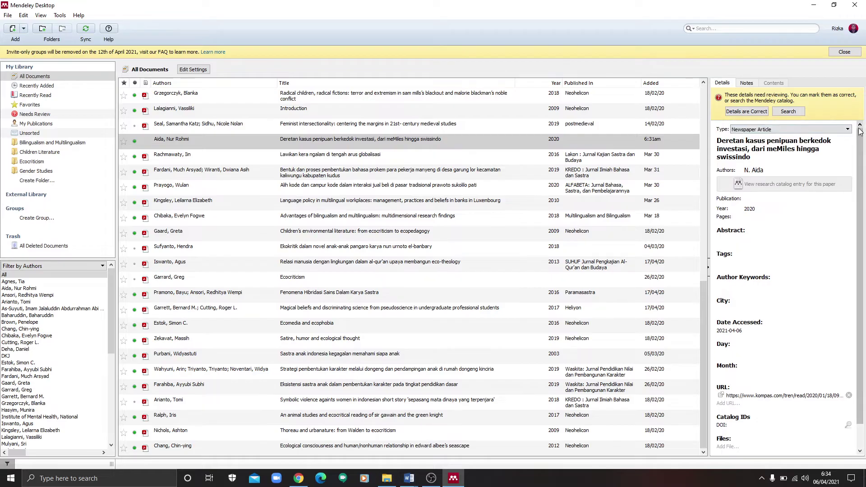
pyautogui.click(746, 112)
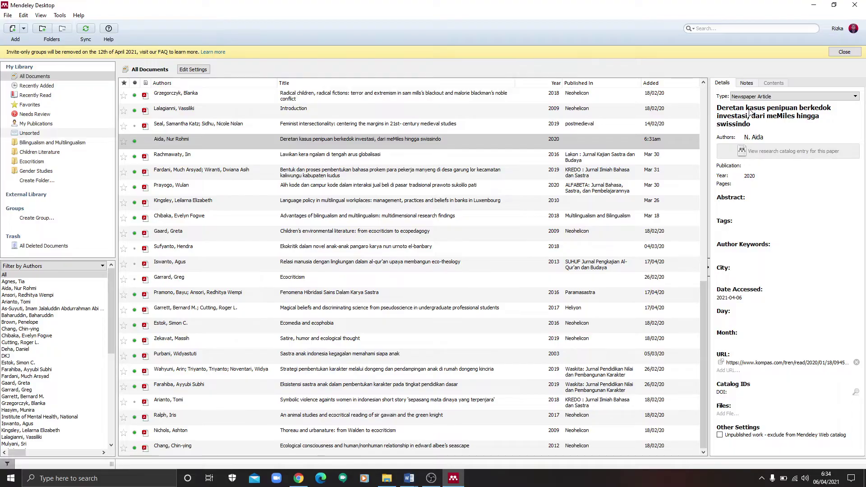
pyautogui.moveTo(411, 482)
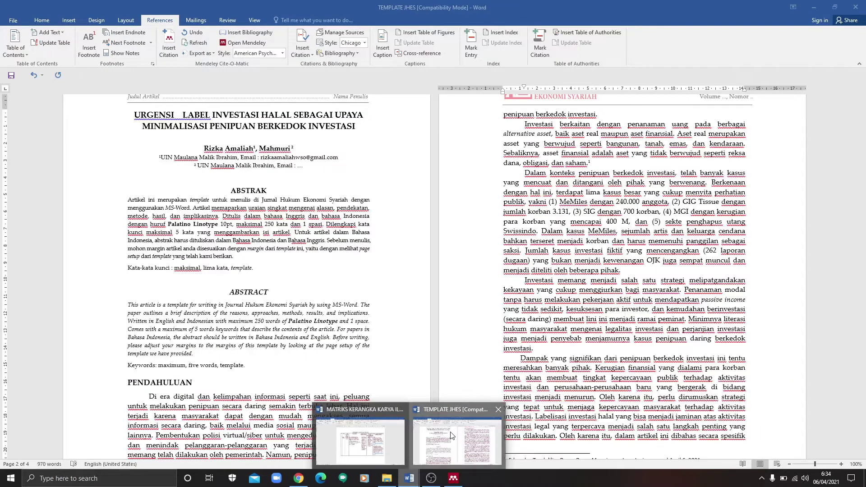
# Step: Insert a Mendeley citation of the 2020 Kompas article right after 'saksi.', searching by the writer's surname
pyautogui.click(457, 440)
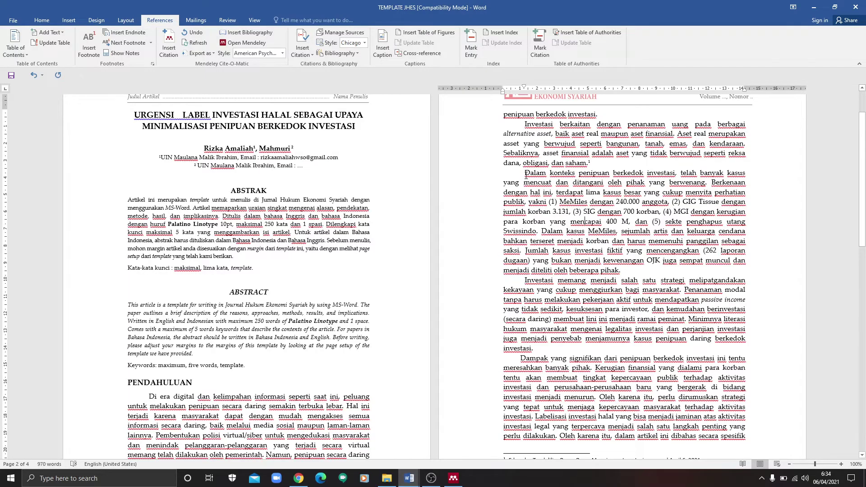
pyautogui.moveTo(524, 175); pyautogui.dragTo(521, 249)
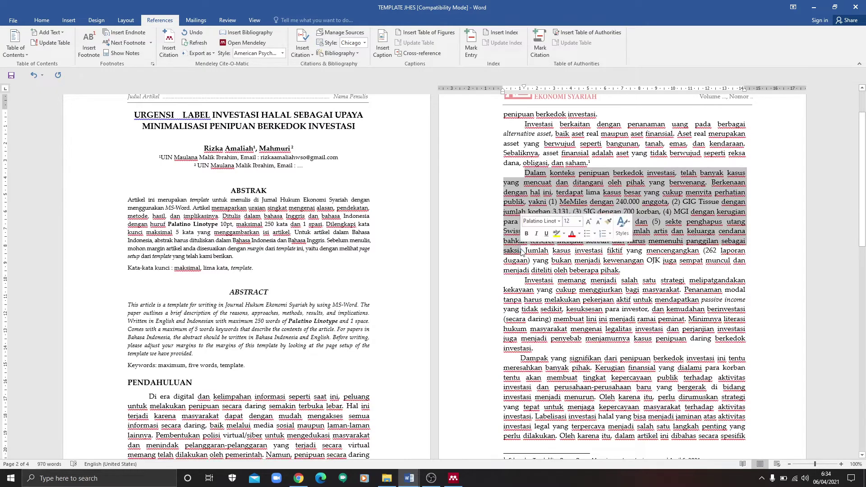
pyautogui.click(168, 42)
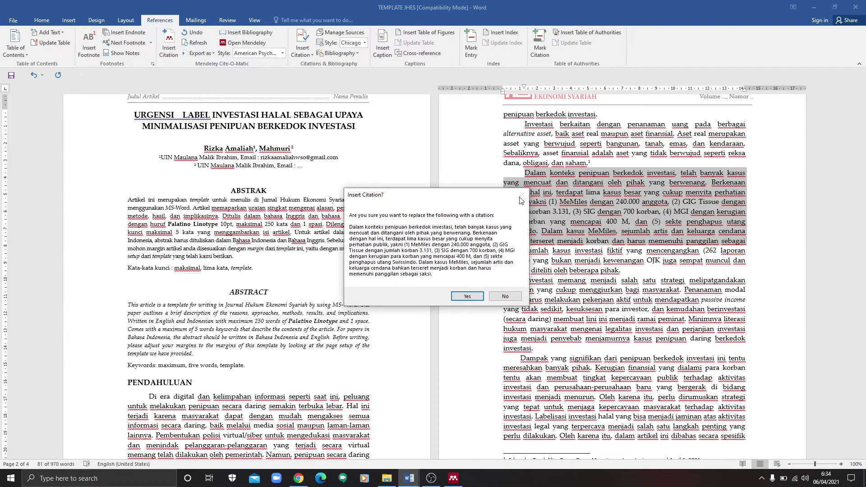
pyautogui.click(513, 297)
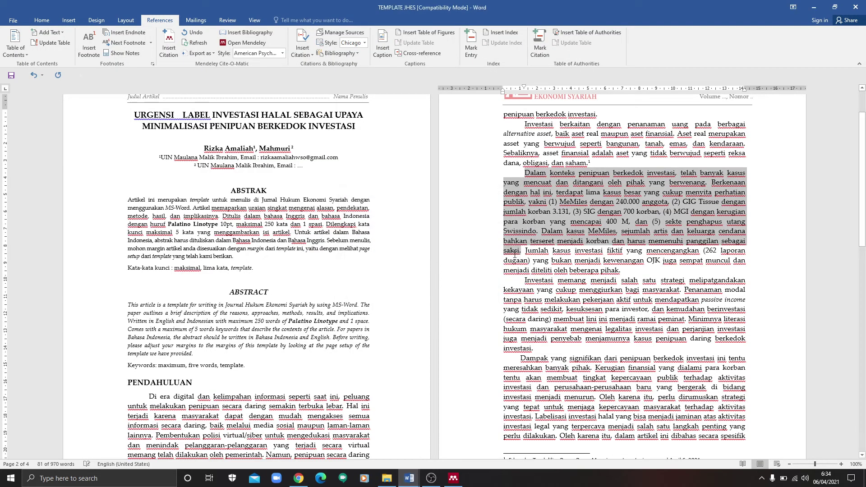
pyautogui.click(521, 249)
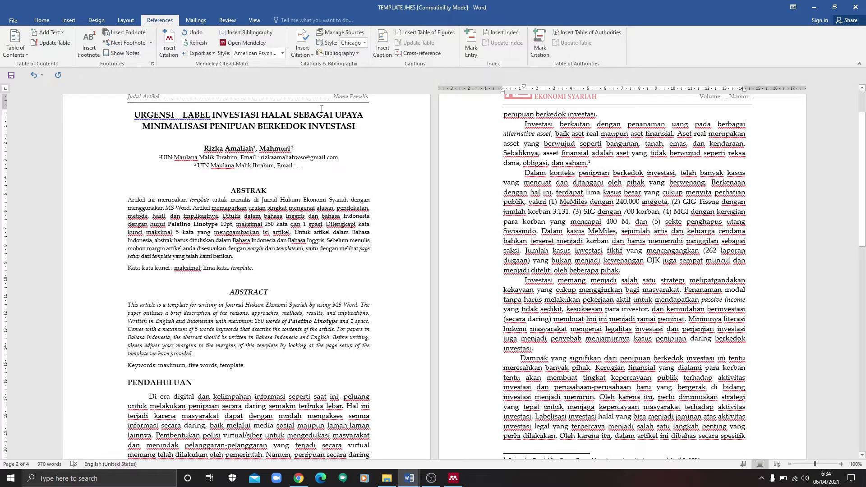
pyautogui.click(164, 44)
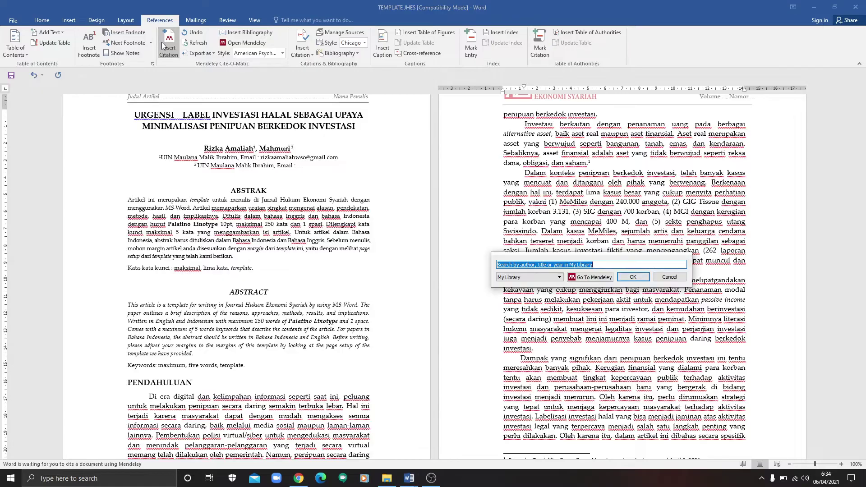
pyautogui.write('aida')
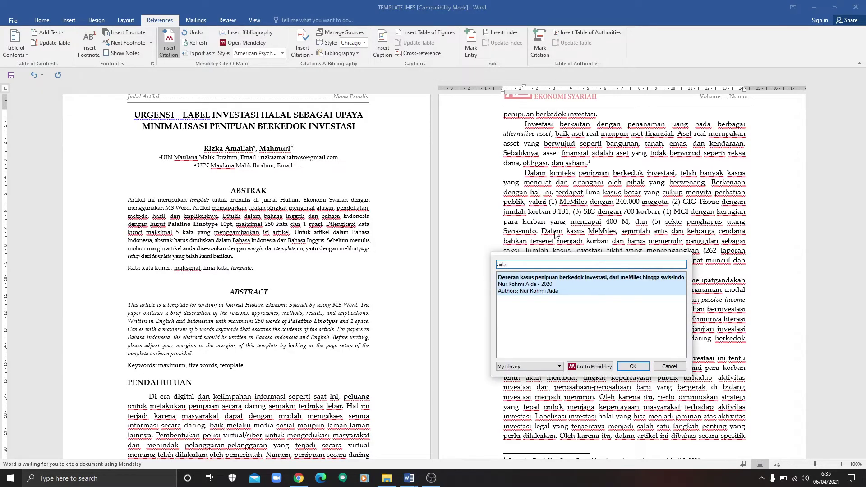
pyautogui.click(606, 280)
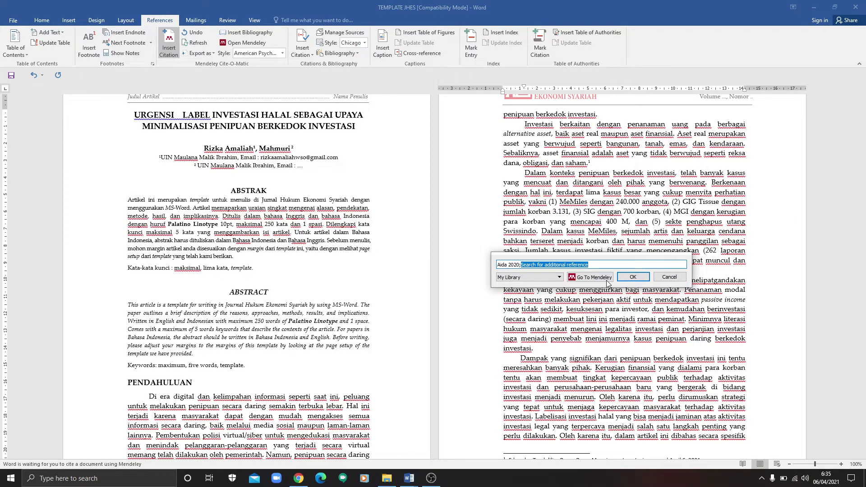
pyautogui.click(633, 277)
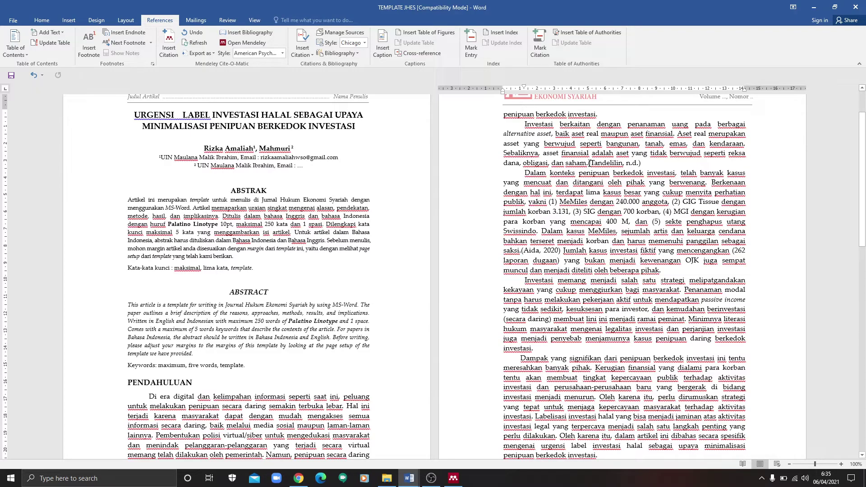
# Step: Switch the document's citation style to Chicago full-note footnotes
pyautogui.moveTo(588, 163); pyautogui.dragTo(560, 251)
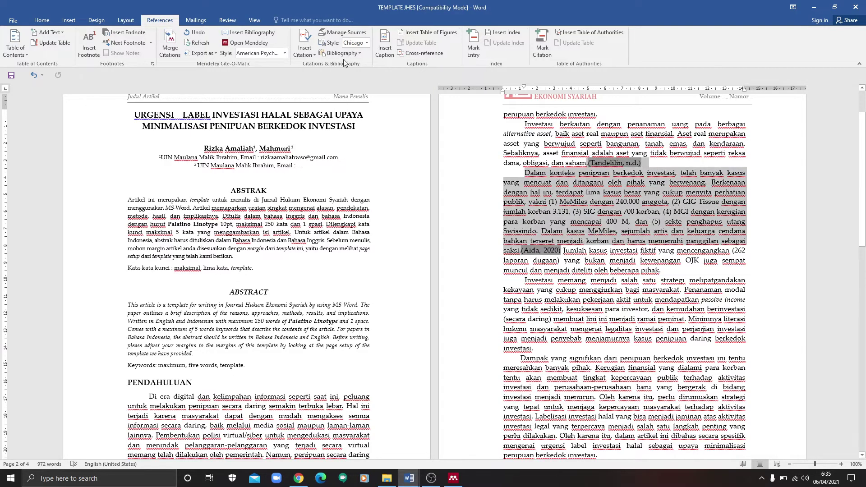
pyautogui.click(286, 53)
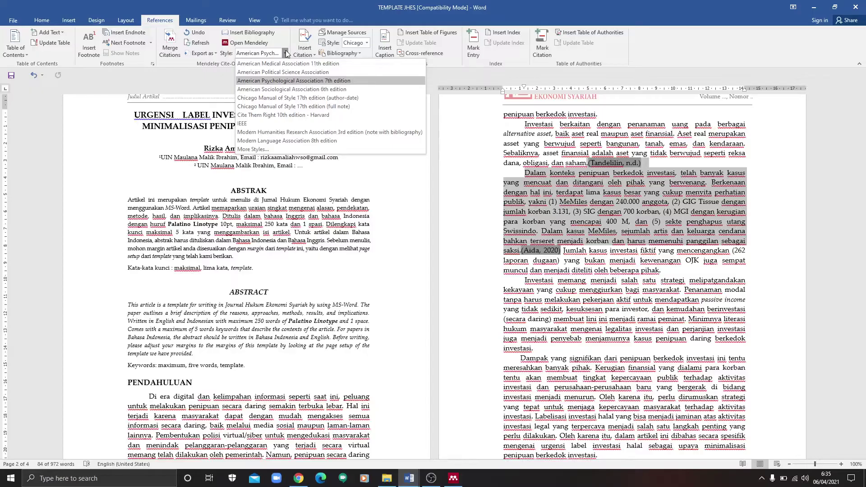
pyautogui.click(308, 107)
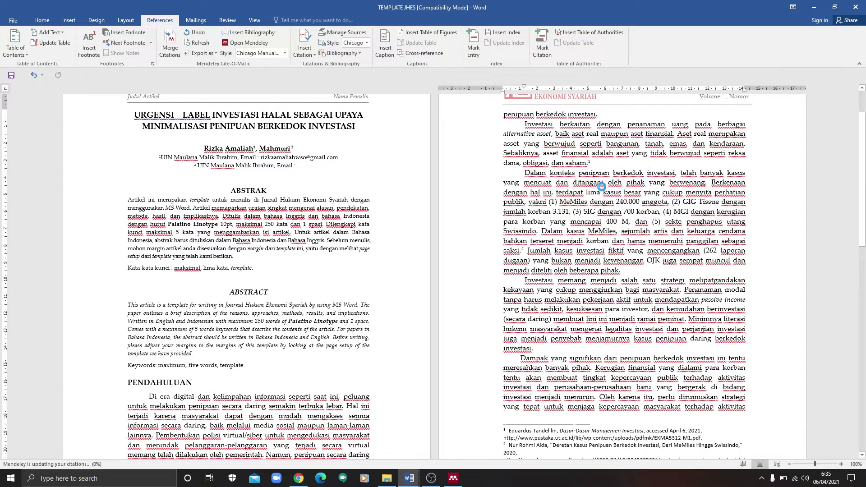
pyautogui.click(582, 255)
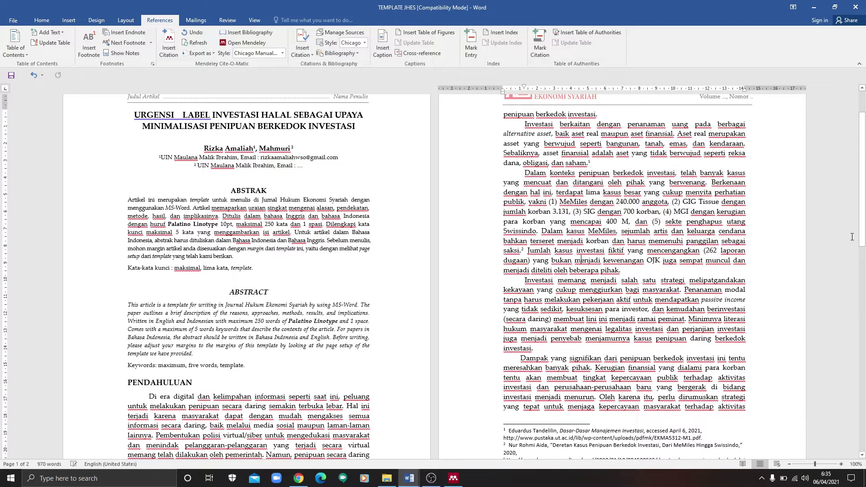
# Step: Delete the stray word 'menjadi' before 'diteliti oleh beberapa pihak.'
pyautogui.moveTo(864, 224); pyautogui.dragTo(864, 239)
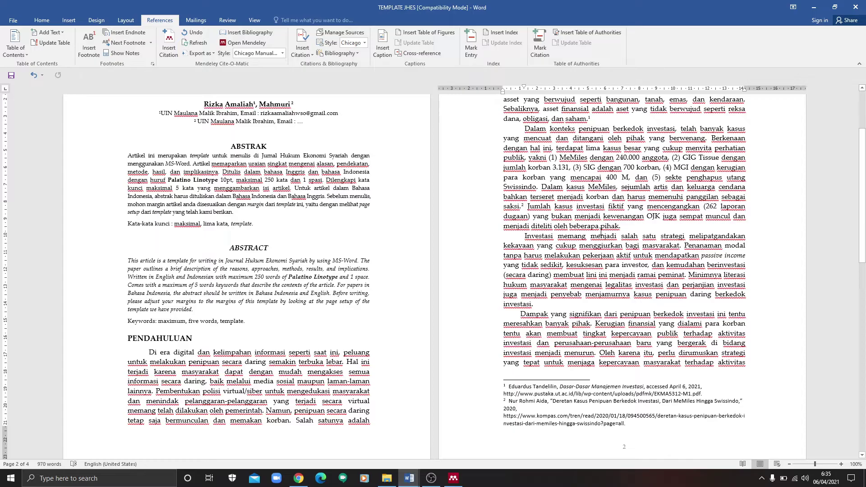
pyautogui.doubleClick(524, 226)
pyautogui.press('BackSpace')
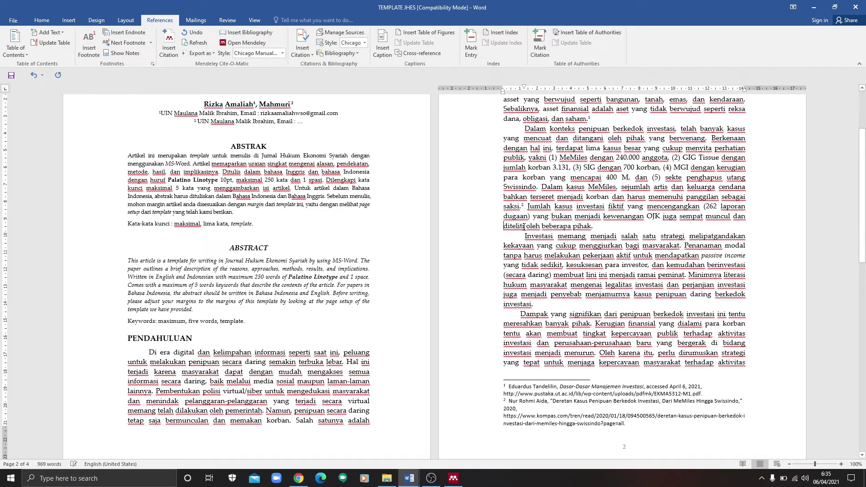
pyautogui.scroll(-1, 825, 158)
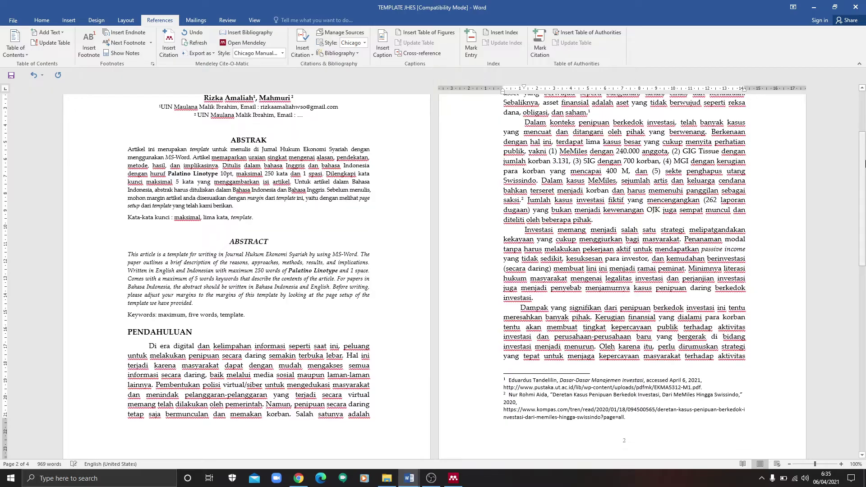
pyautogui.click(299, 482)
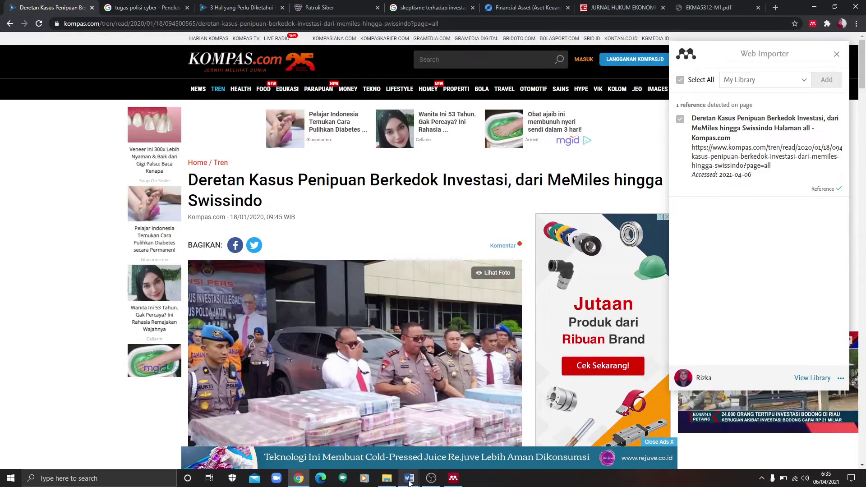
# Step: Select the pustaka.ut.ac.id PDF link in the MATRIKS outline table
pyautogui.moveTo(409, 478)
pyautogui.click(387, 435)
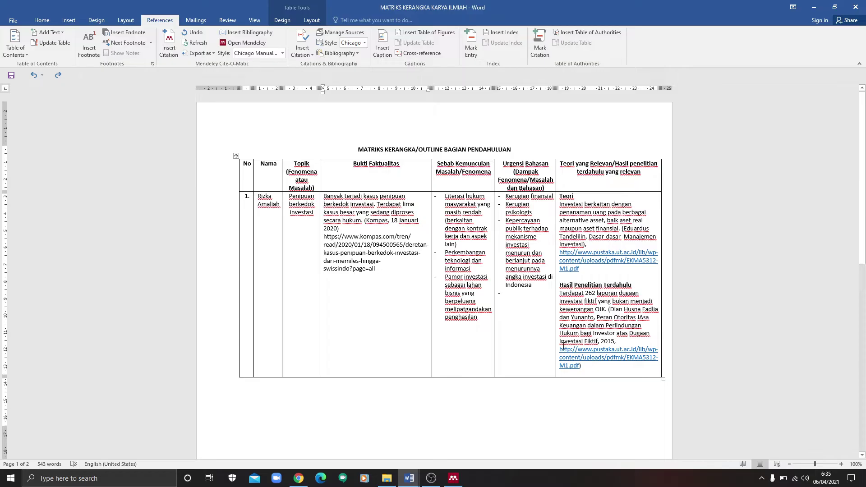
pyautogui.moveTo(558, 350); pyautogui.dragTo(583, 366)
pyautogui.hotkey('ctrl', 'c')
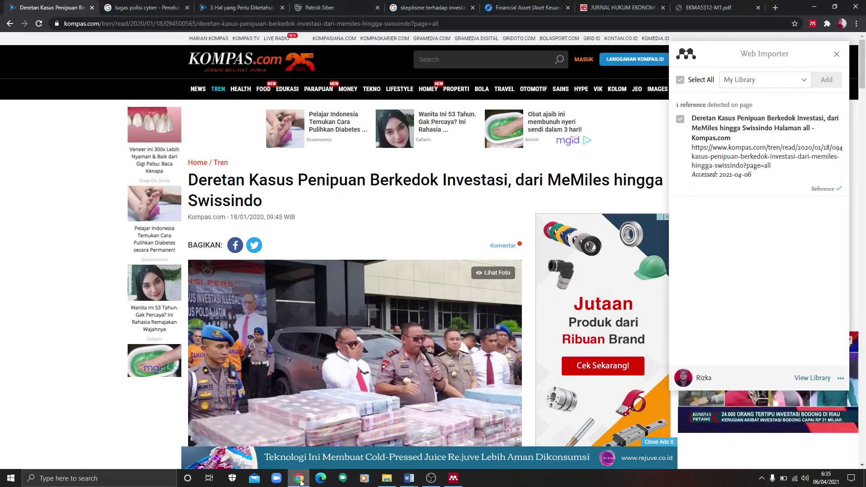
# Step: Load the copied EKMA5312-M1.pdf link in a new Chrome tab
pyautogui.click(299, 478)
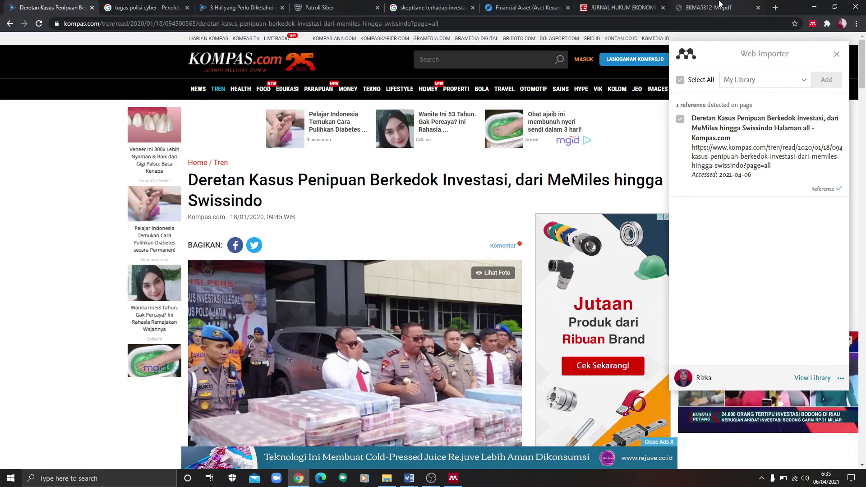
pyautogui.click(713, 8)
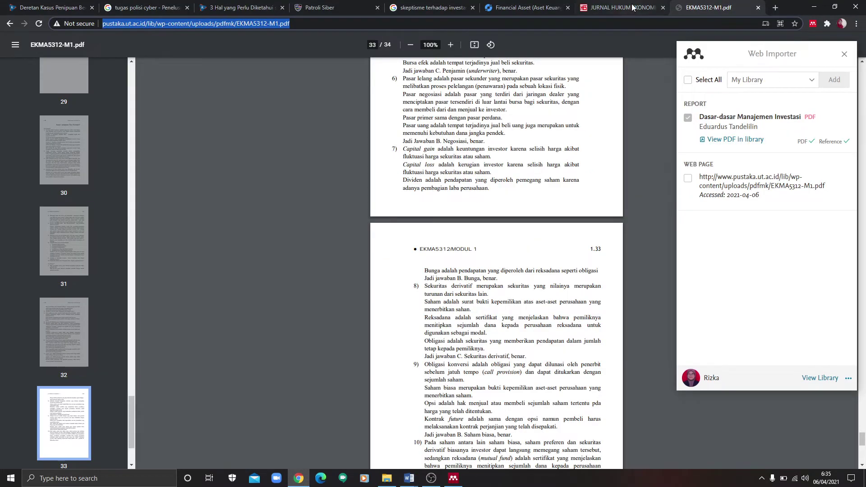
pyautogui.click(517, 9)
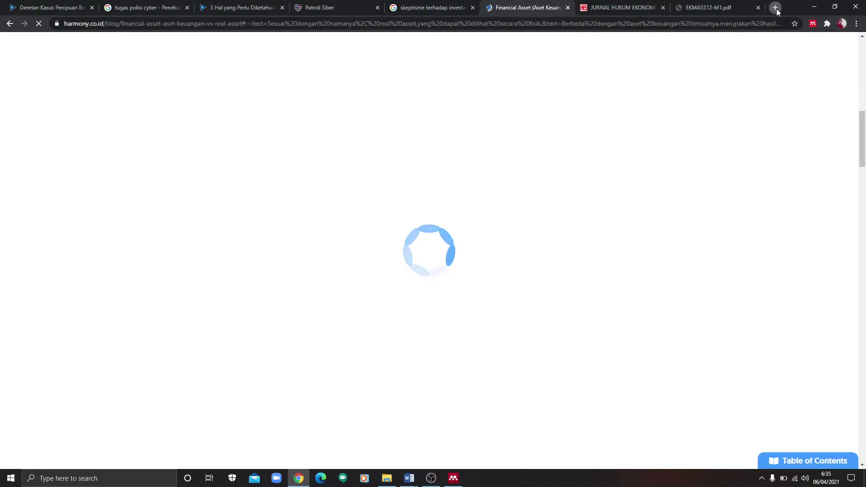
pyautogui.click(776, 8)
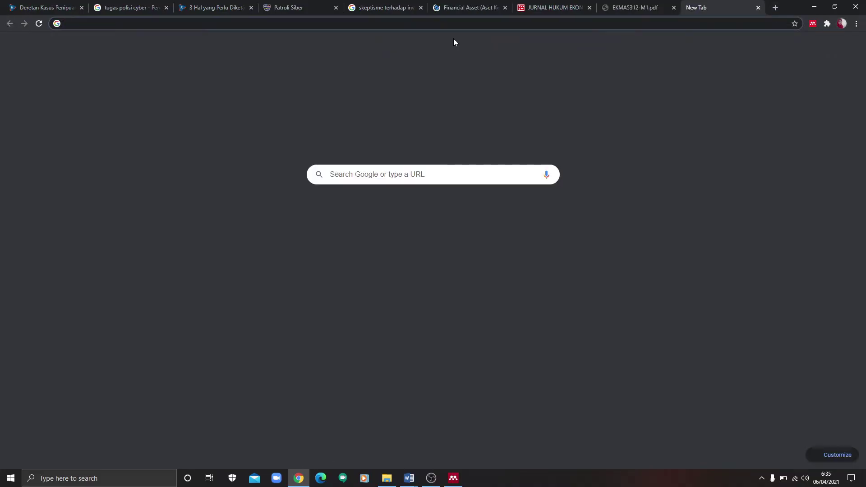
pyautogui.hotkey('ctrl', 'v')
pyautogui.press('Return')
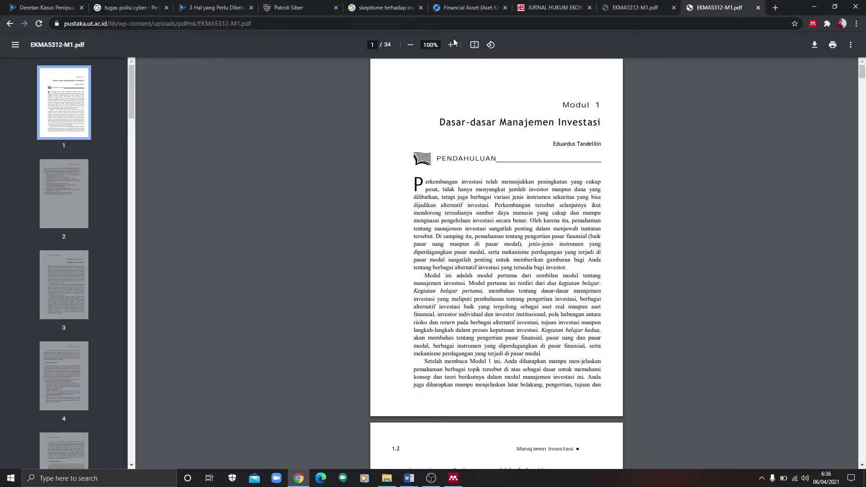
pyautogui.click(629, 7)
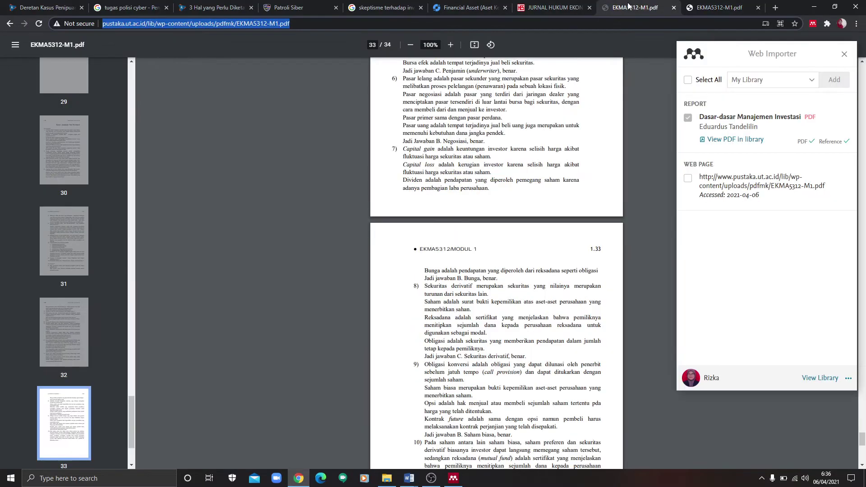
pyautogui.click(708, 5)
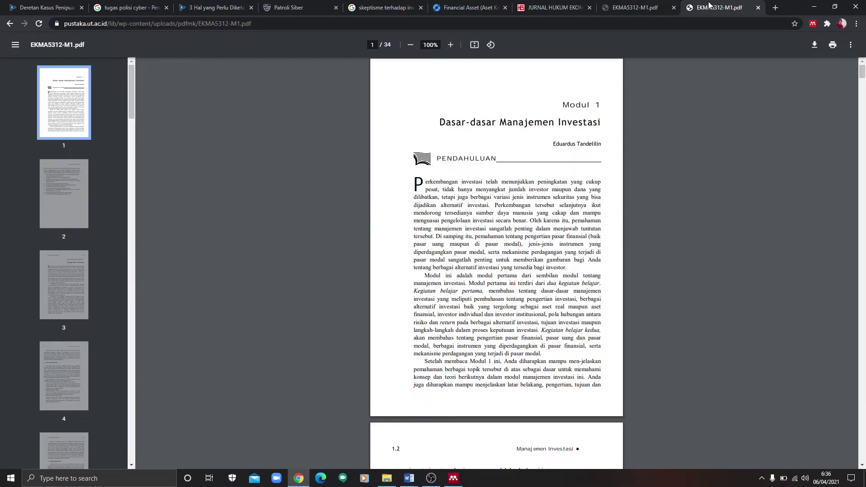
pyautogui.click(411, 479)
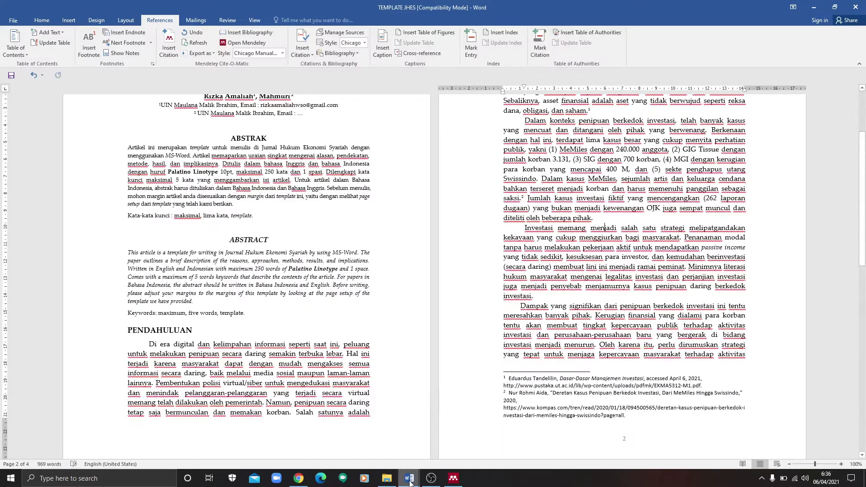
# Step: Bring the MATRIKS outline document to the front and clear its table link selection
pyautogui.moveTo(409, 481)
pyautogui.click(393, 445)
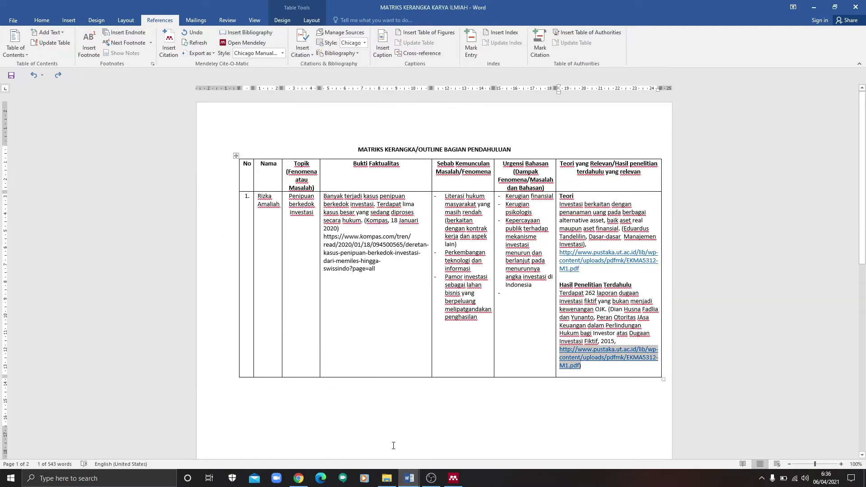
pyautogui.click(548, 402)
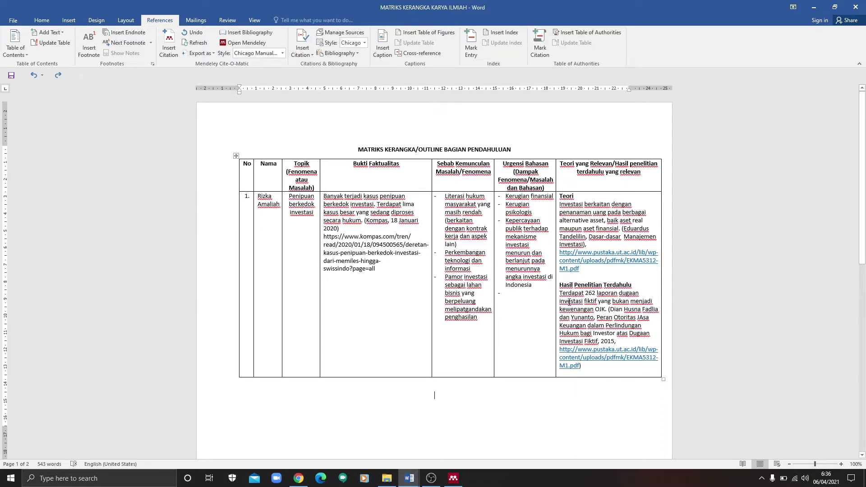
# Step: Return to TEMPLATE JHES and put the cursor after 'diteliti oleh beberapa pihak.'
pyautogui.click(412, 479)
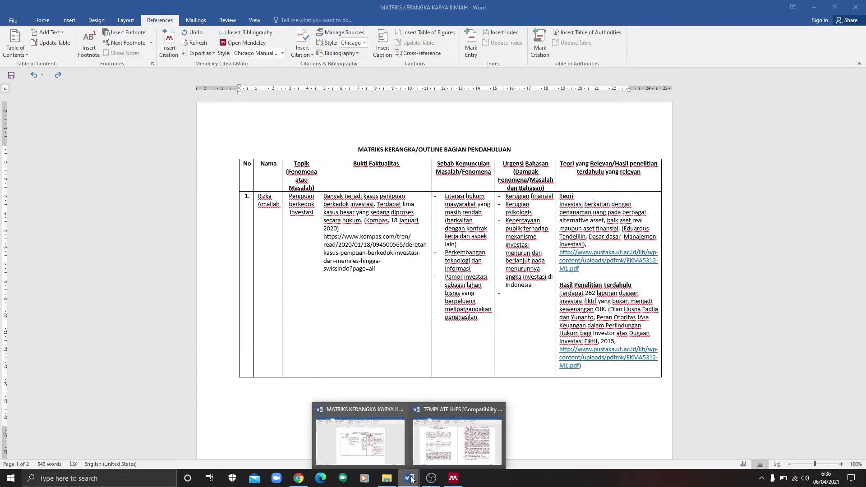
pyautogui.click(457, 445)
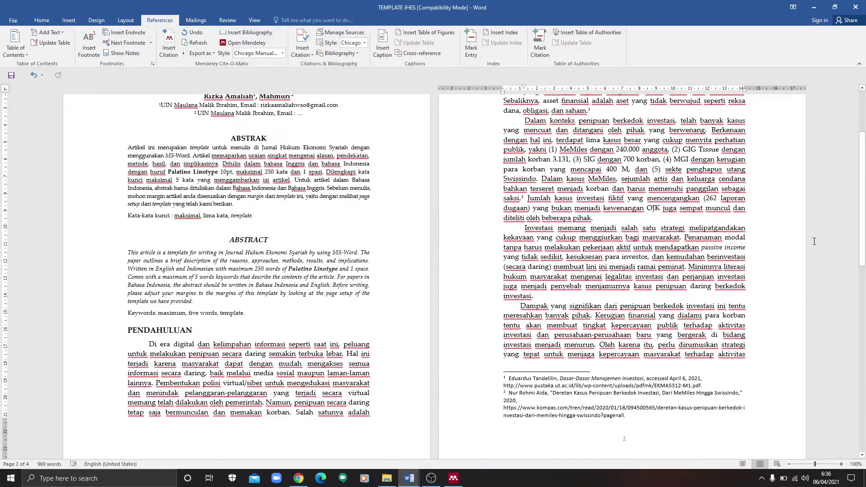
pyautogui.moveTo(862, 209); pyautogui.dragTo(862, 194)
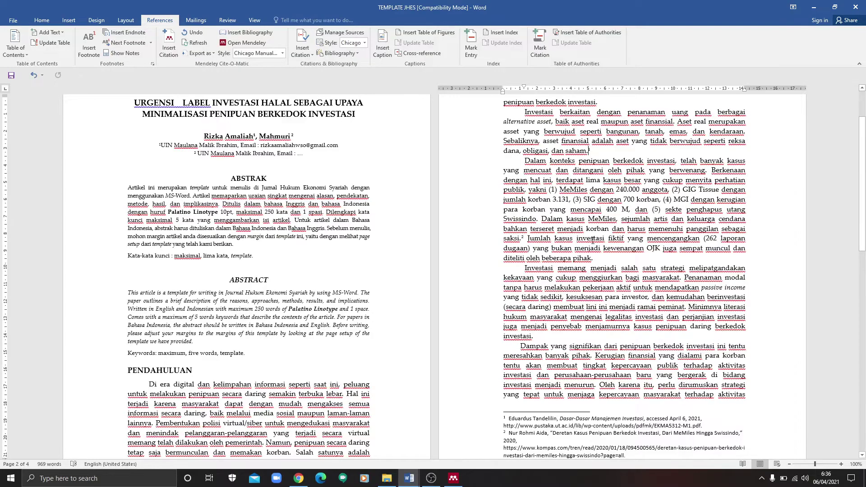
pyautogui.click(593, 258)
# Step: Insert a Mendeley citation of Tandelilin's Dasar-dasar manajemen investasi, found by searching 'edua'
pyautogui.click(175, 52)
pyautogui.write('edua')
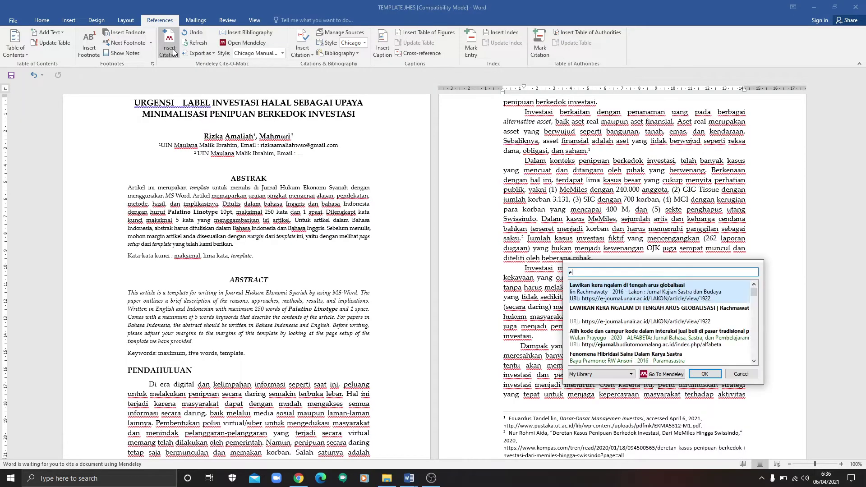
pyautogui.click(702, 375)
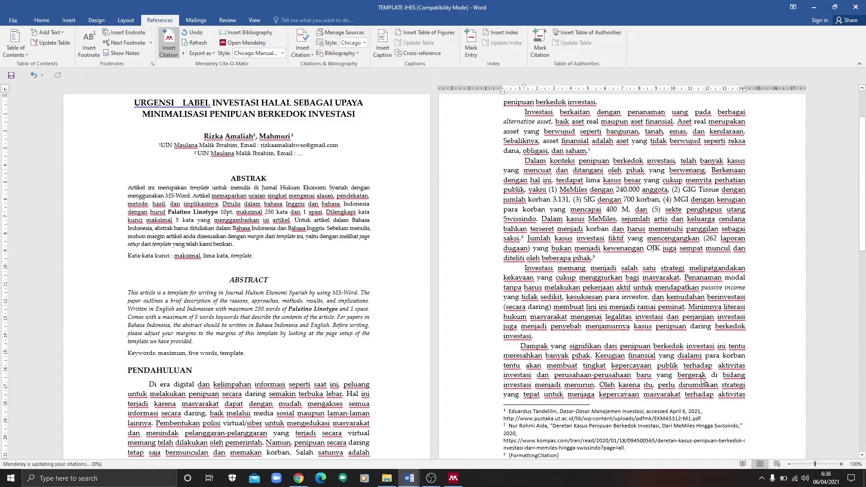
# Step: Compare footnote 1's full note with the new short-form footnote 3
pyautogui.moveTo(863, 241); pyautogui.dragTo(863, 290)
pyautogui.moveTo(508, 282); pyautogui.dragTo(715, 291)
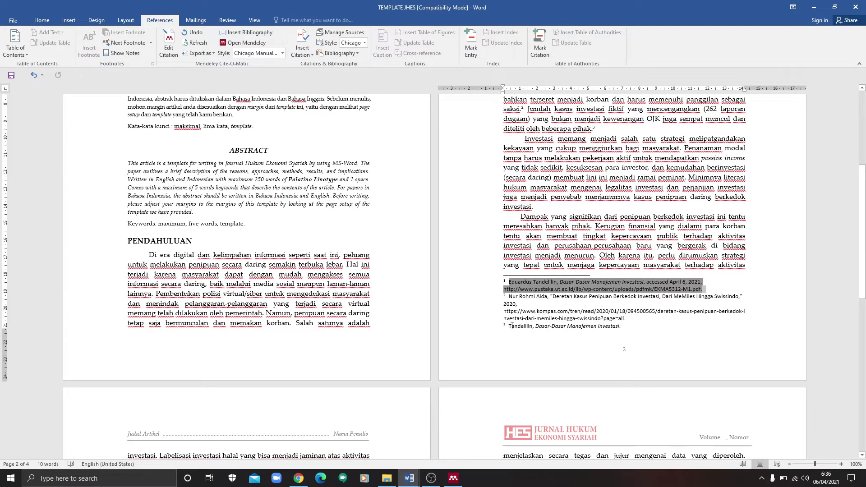
pyautogui.moveTo(511, 326); pyautogui.dragTo(634, 326)
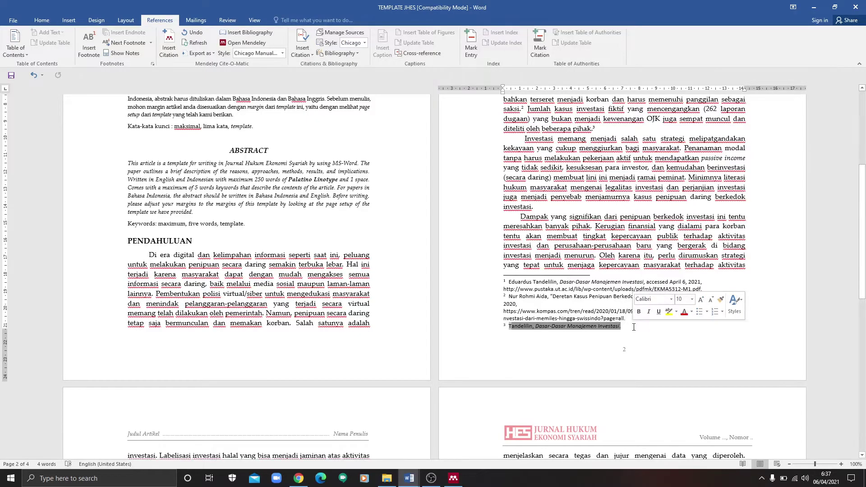
pyautogui.click(552, 326)
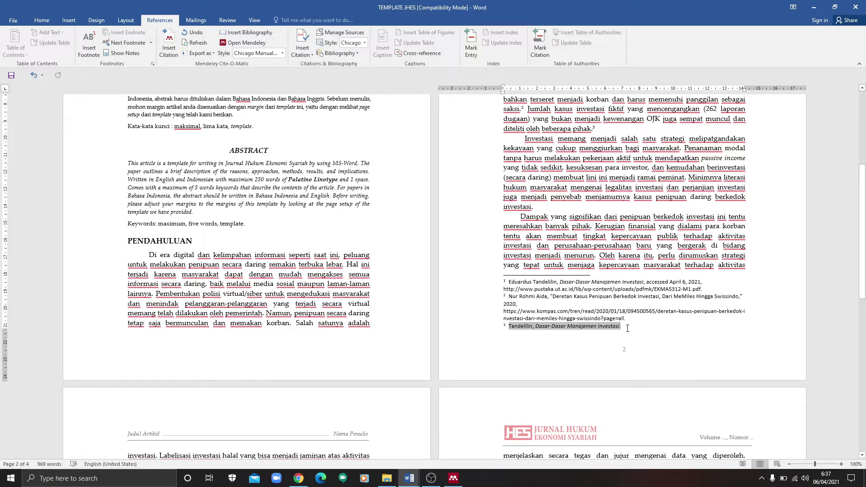
pyautogui.moveTo(862, 255); pyautogui.dragTo(861, 234)
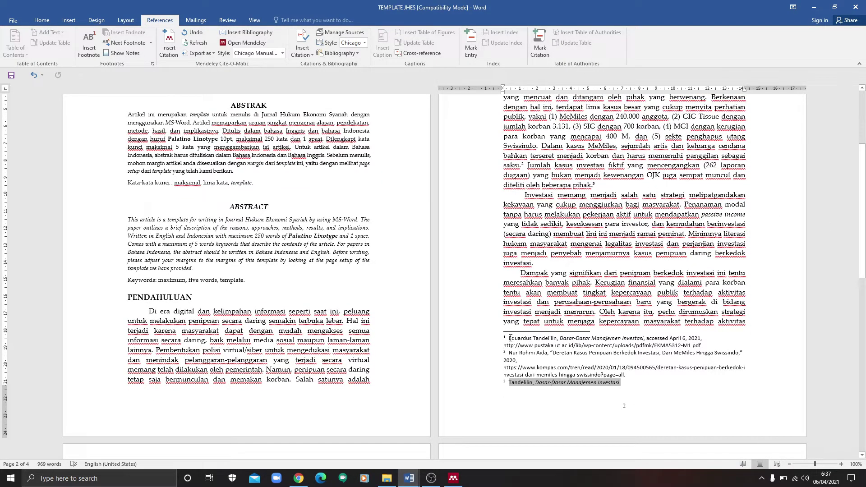
pyautogui.moveTo(510, 339); pyautogui.dragTo(705, 344)
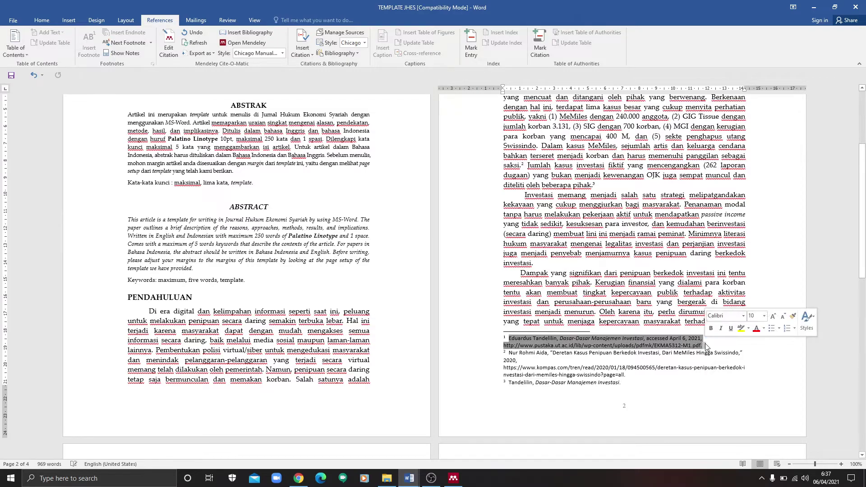
pyautogui.click(563, 383)
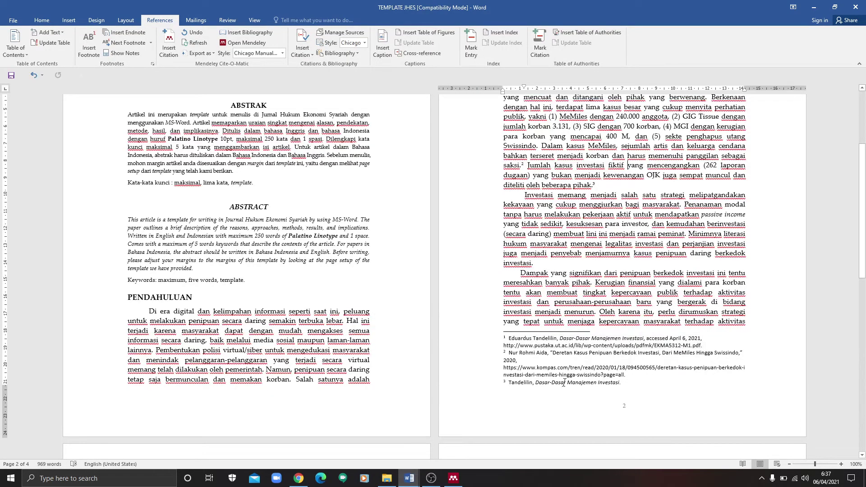
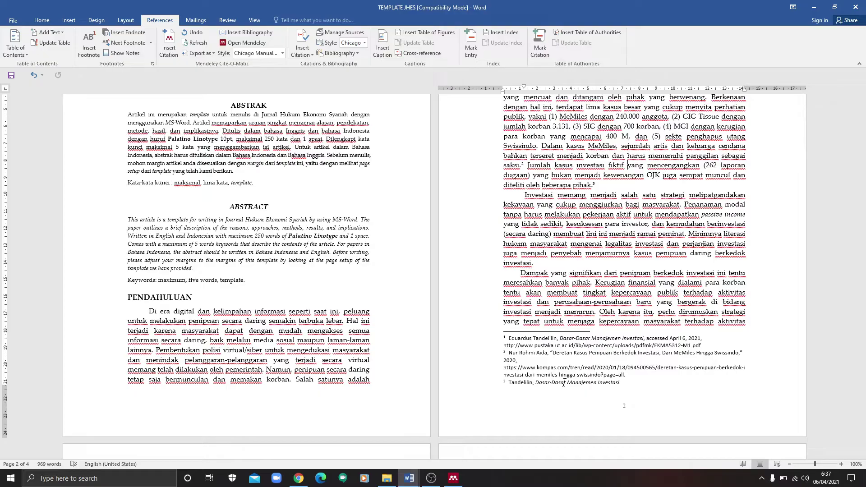
# Step: Scroll down to page 3 so the DAFTAR RUJUKAN heading and its existing reference entries are visible
pyautogui.moveTo(862, 207); pyautogui.dragTo(864, 184)
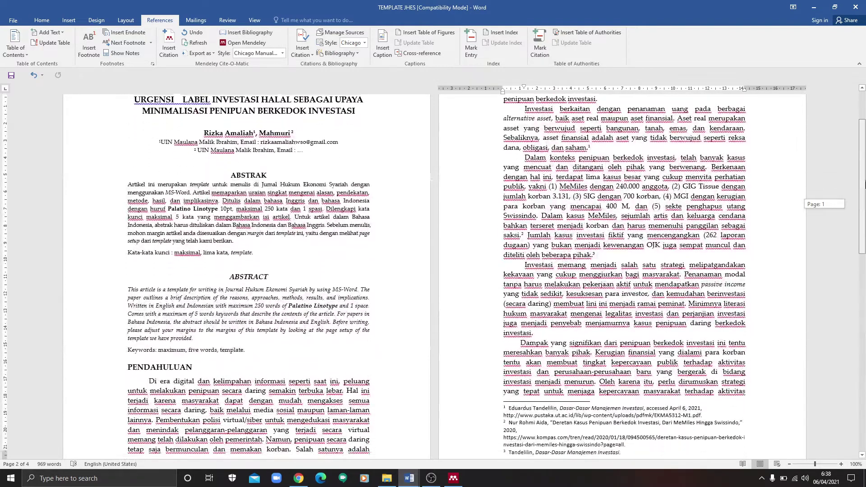
pyautogui.scroll(-3, 628, 166)
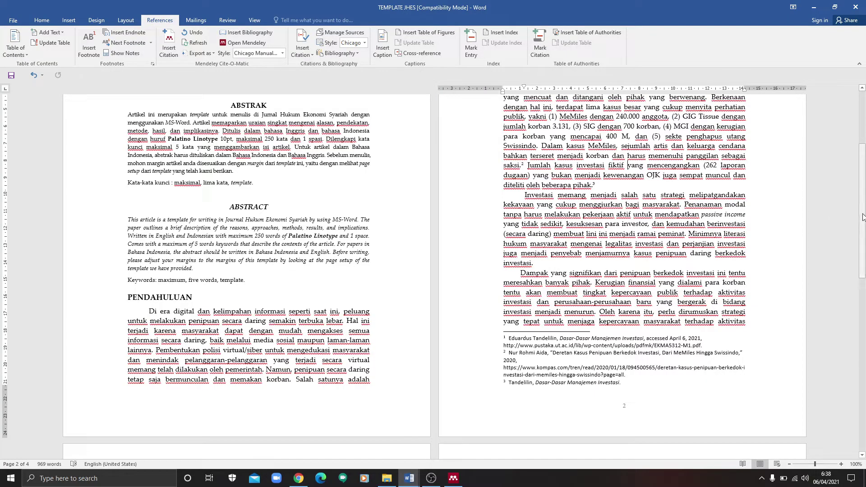
pyautogui.moveTo(862, 217); pyautogui.dragTo(863, 298)
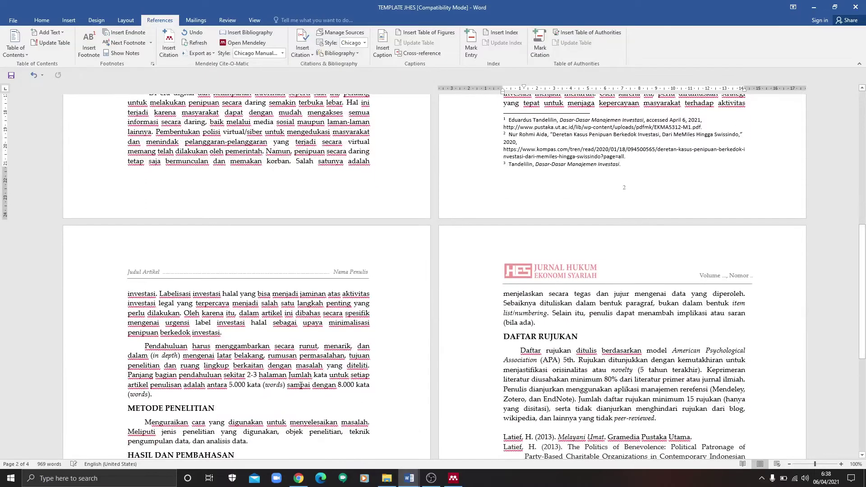
pyautogui.moveTo(144, 348); pyautogui.dragTo(180, 354)
pyautogui.click(181, 375)
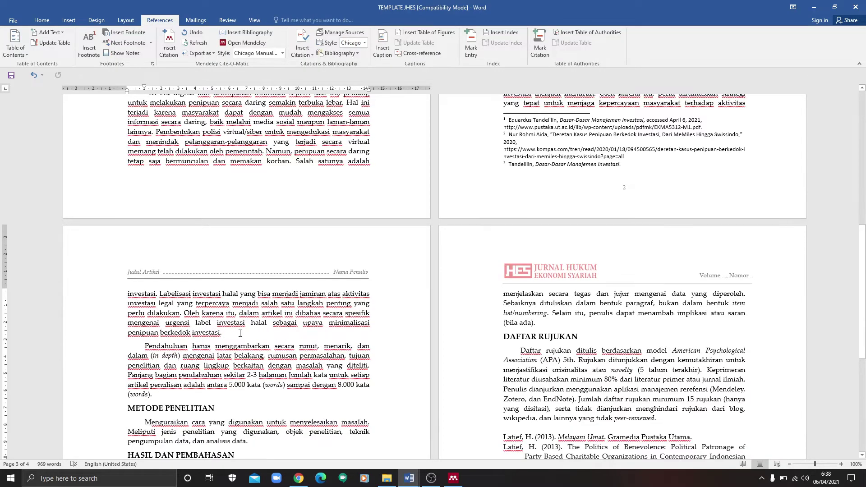
pyautogui.moveTo(862, 274); pyautogui.dragTo(862, 305)
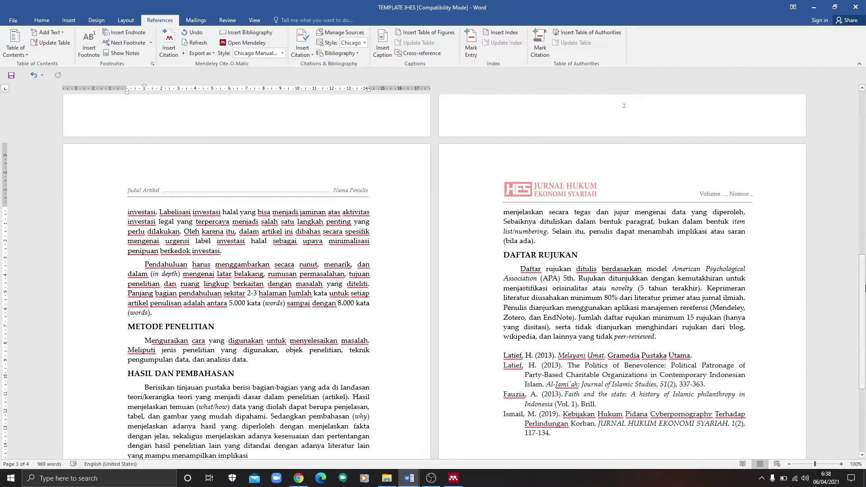
pyautogui.moveTo(862, 288)
pyautogui.mouseDown()
pyautogui.moveTo(863, 113)
pyautogui.moveTo(862, 314)
pyautogui.moveTo(863, 273)
pyautogui.mouseUp()
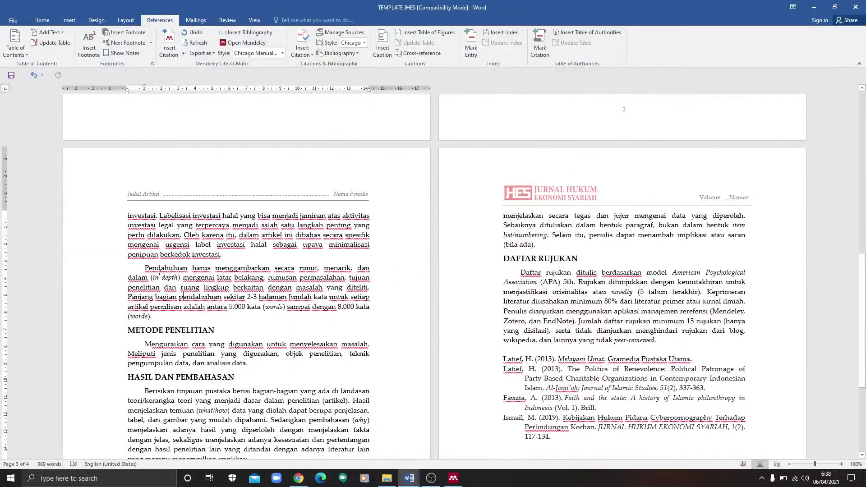
# Step: Delete the 'Pendahuluan harus…' introduction guidance paragraph and return to page 1
pyautogui.tripleClick(161, 276)
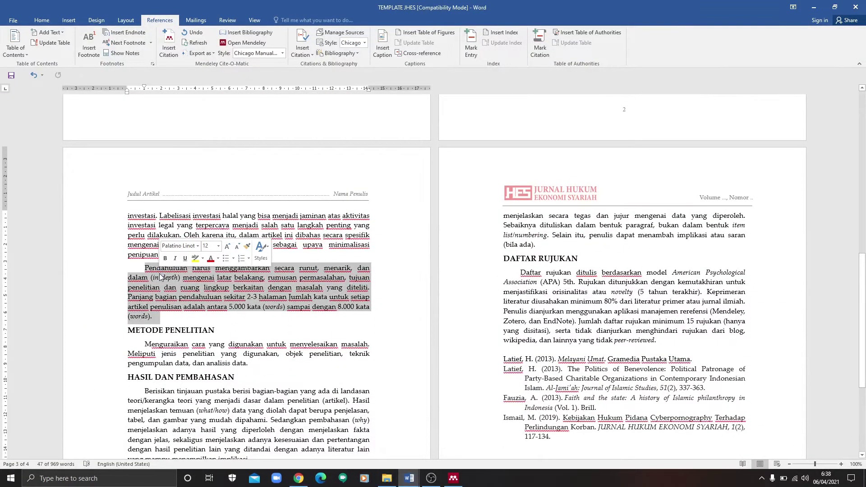
pyautogui.press('Delete')
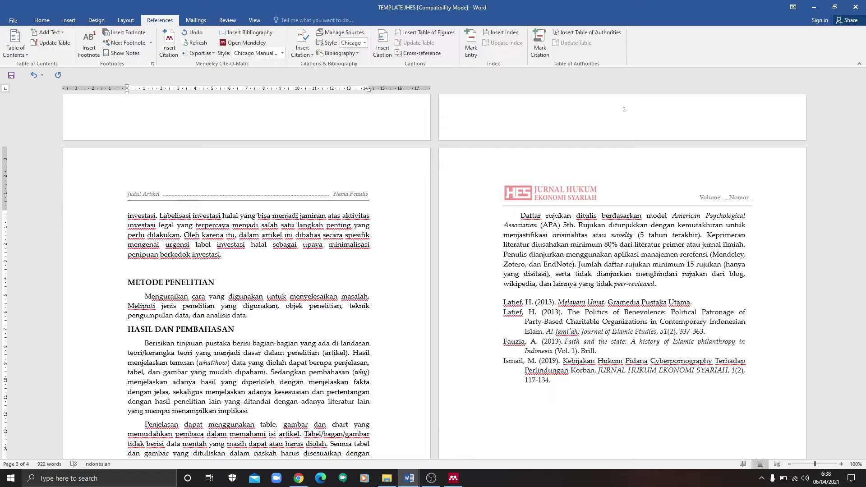
pyautogui.moveTo(861, 311); pyautogui.dragTo(862, 290)
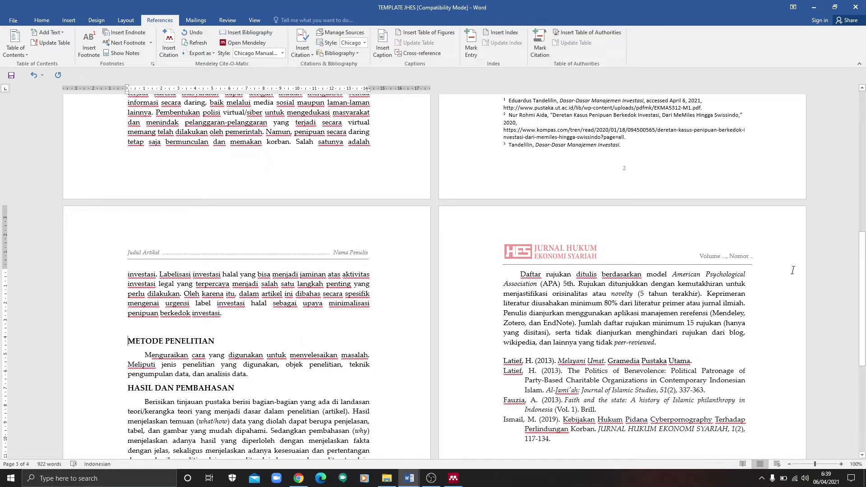
pyautogui.moveTo(862, 273); pyautogui.dragTo(862, 152)
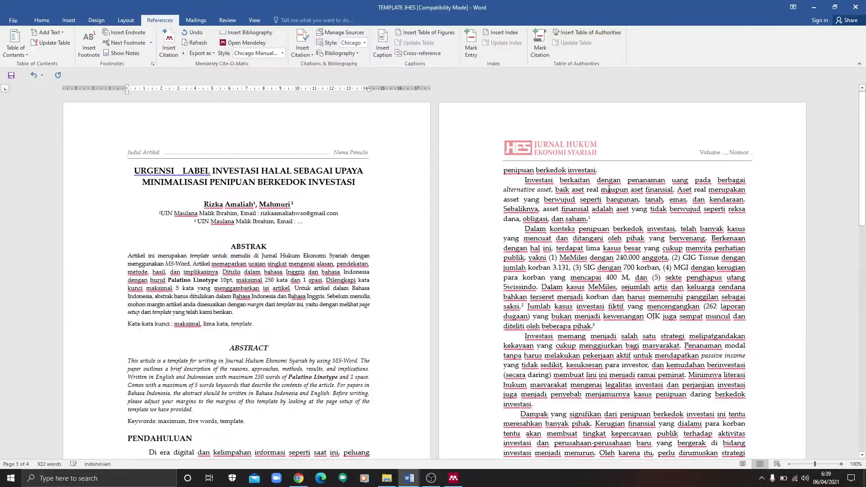
# Step: Change the Mendeley citation style to American Psychological Association 7th edition for the cited paragraphs
pyautogui.moveTo(590, 218); pyautogui.dragTo(626, 328)
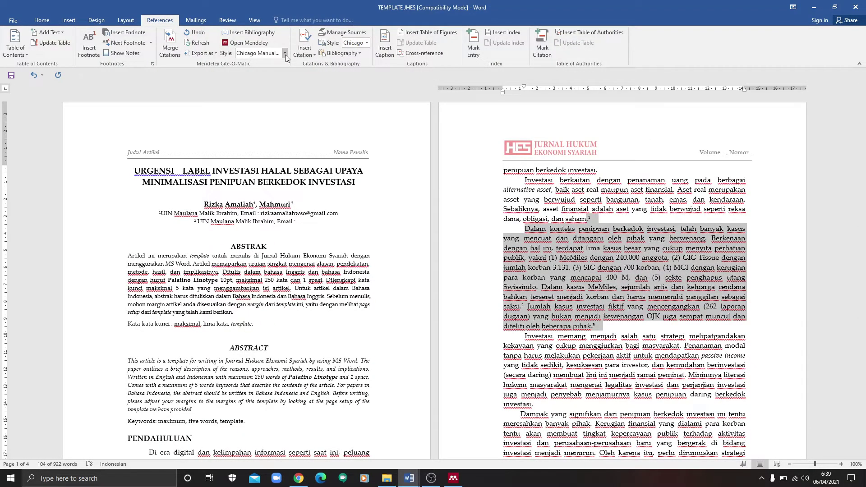
pyautogui.click(285, 54)
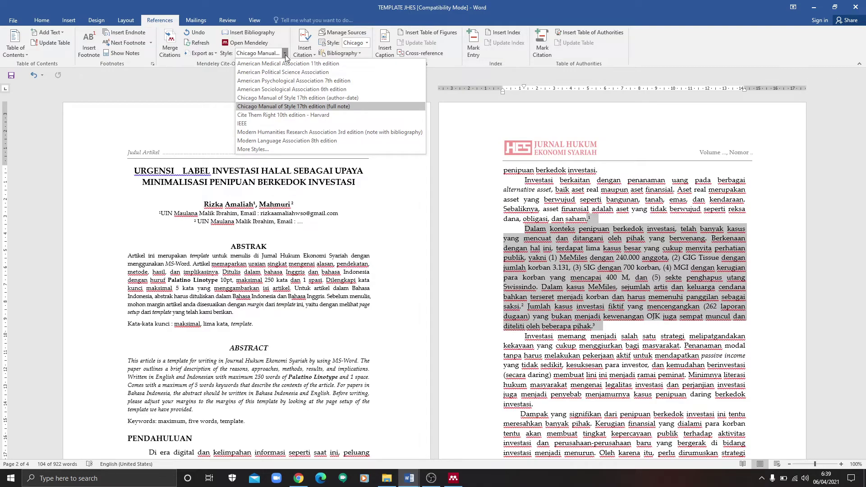
pyautogui.click(304, 81)
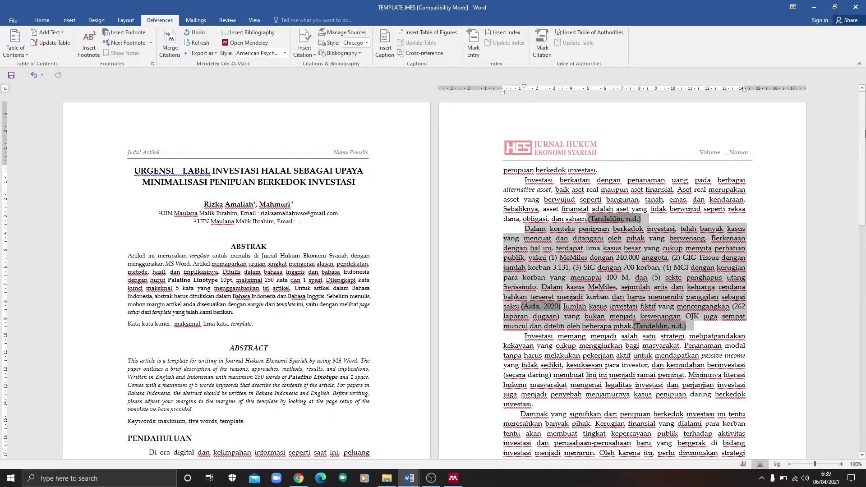
pyautogui.moveTo(861, 130); pyautogui.dragTo(862, 134)
pyautogui.click(711, 231)
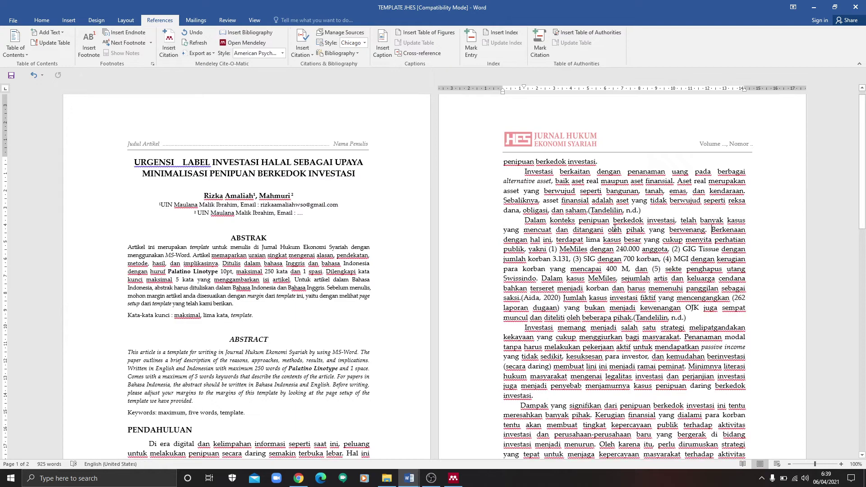
# Step: Move the periods after the (Tandelilin, n.d.), (Aida, 2020) and second Tandelilin citations
pyautogui.click(590, 211)
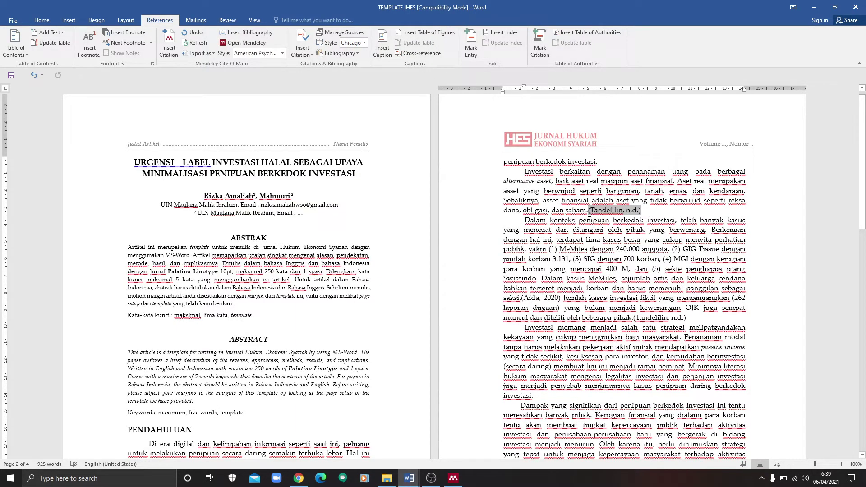
pyautogui.press('BackSpace')
pyautogui.click(644, 208)
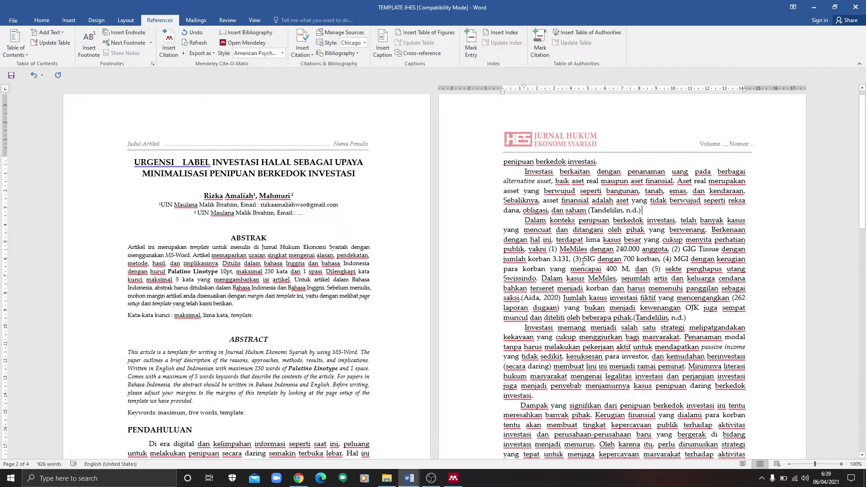
pyautogui.click(522, 298)
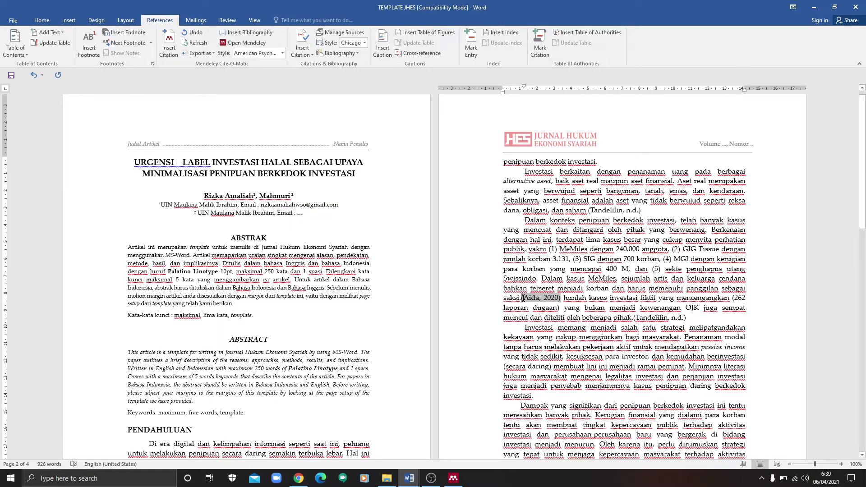
pyautogui.press('BackSpace')
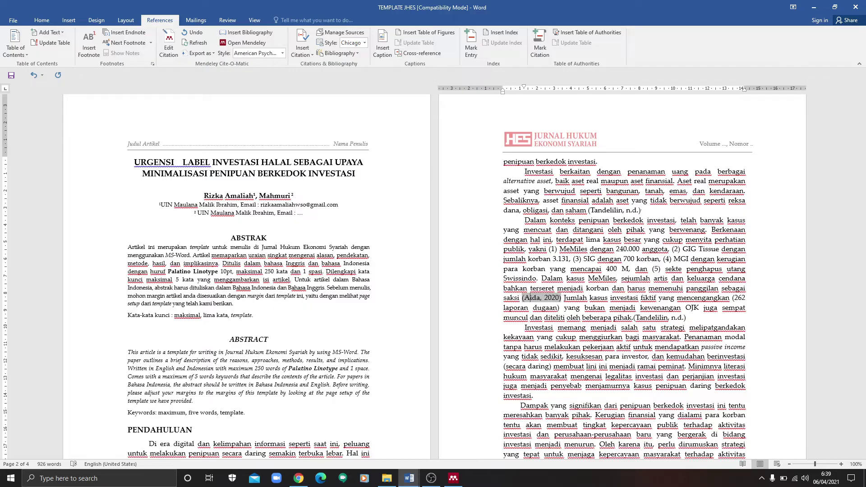
pyautogui.click(561, 298)
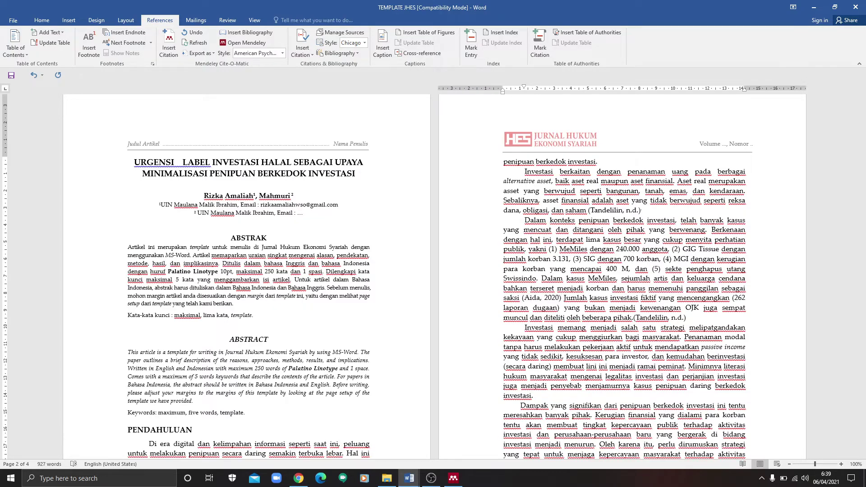
pyautogui.click(633, 319)
pyautogui.press('BackSpace')
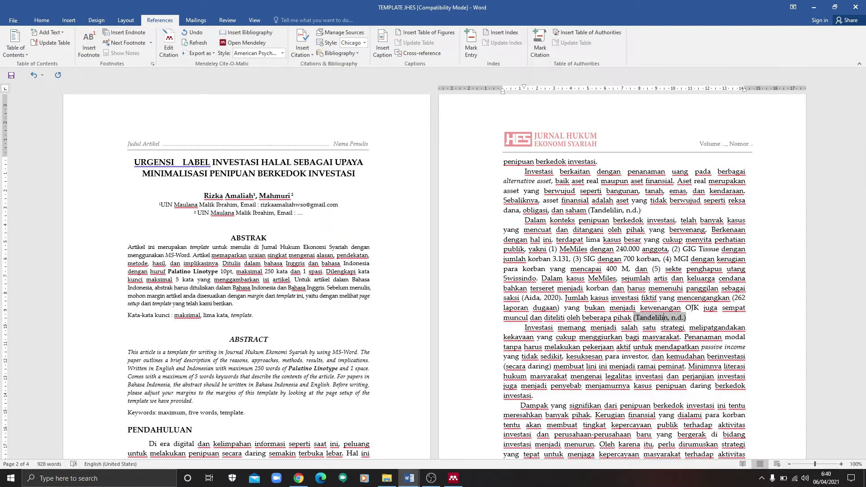
pyautogui.click(686, 318)
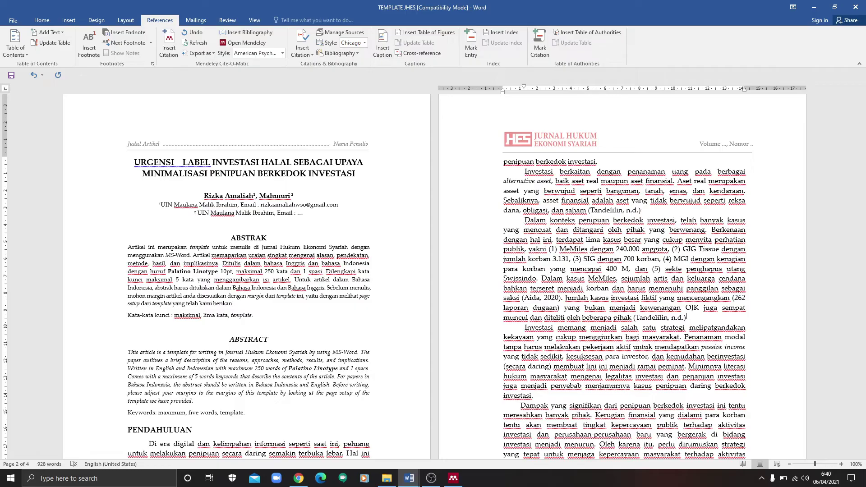
# Step: Delete the four old reference entries under DAFTAR RUJUKAN, leaving an empty line
pyautogui.moveTo(862, 154); pyautogui.dragTo(864, 337)
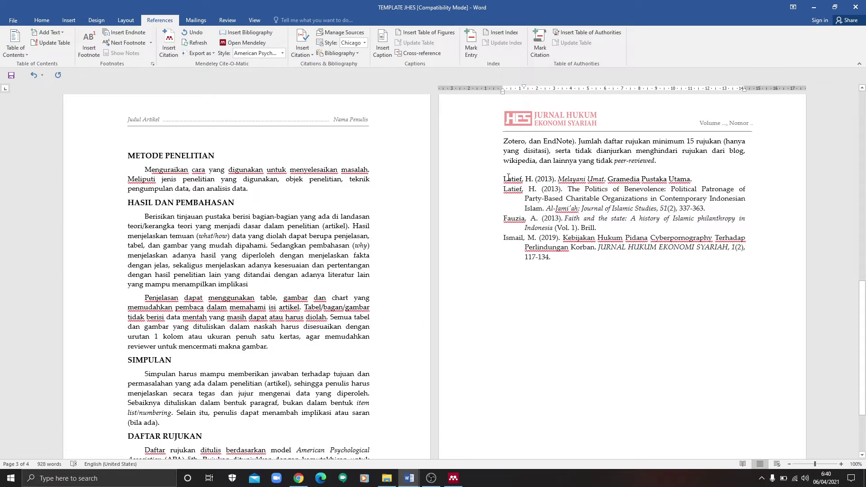
pyautogui.moveTo(510, 179); pyautogui.dragTo(611, 259)
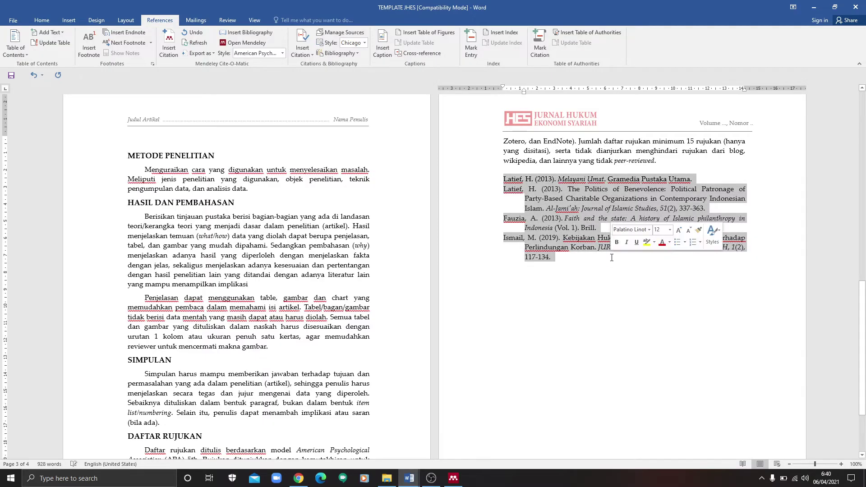
pyautogui.press('Delete')
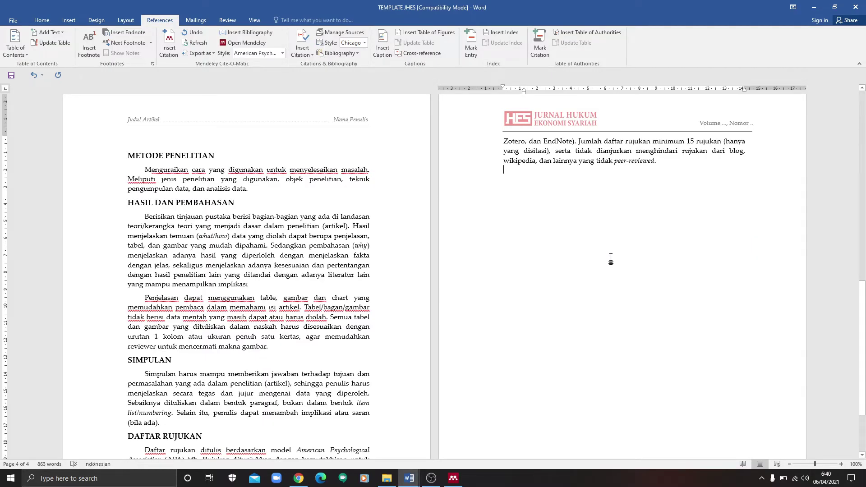
pyautogui.press('Return')
# Step: Delete the 'Daftar rujukan…' guidance paragraph and the leftover Zotero guidance text
pyautogui.moveTo(865, 308); pyautogui.dragTo(864, 347)
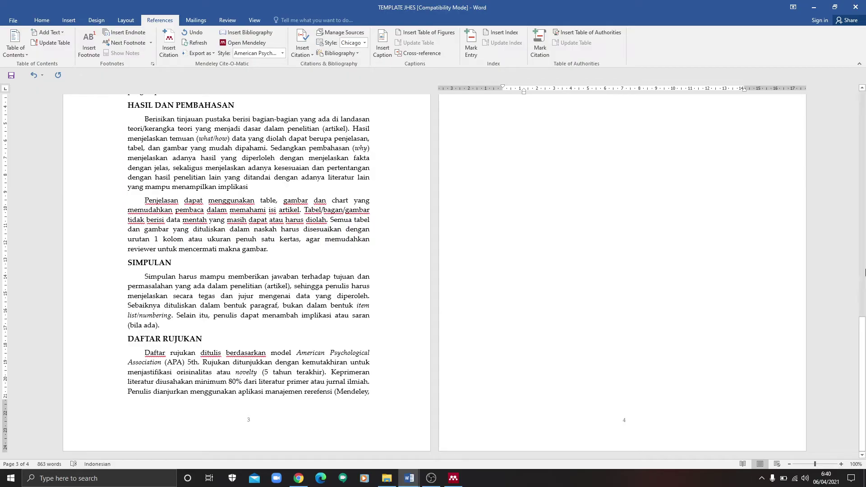
pyautogui.moveTo(865, 352)
pyautogui.mouseDown()
pyautogui.moveTo(865, 276)
pyautogui.moveTo(864, 360)
pyautogui.moveTo(865, 309)
pyautogui.moveTo(865, 352)
pyautogui.mouseUp()
pyautogui.moveTo(138, 353); pyautogui.dragTo(411, 408)
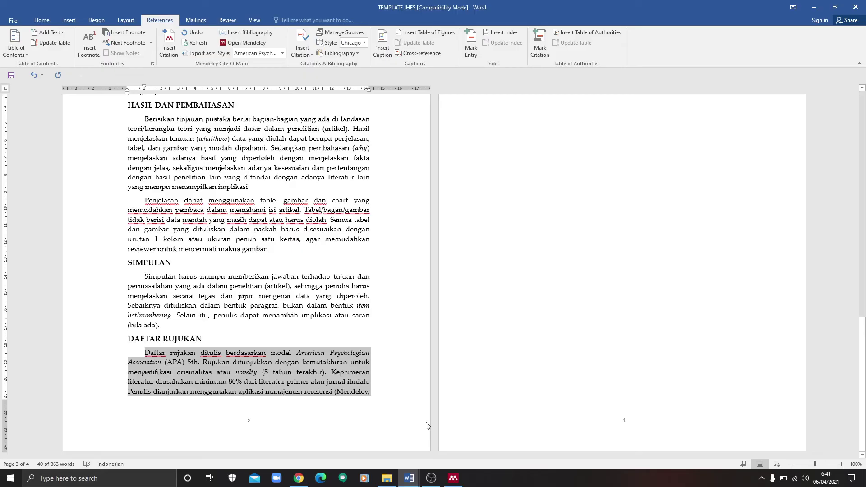
pyautogui.moveTo(863, 423); pyautogui.dragTo(863, 381)
pyautogui.press('Delete')
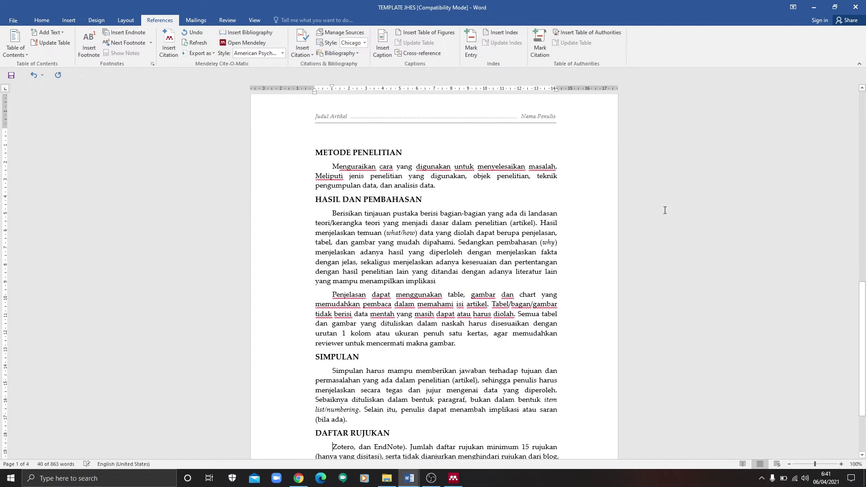
pyautogui.scroll(-3, 446, 378)
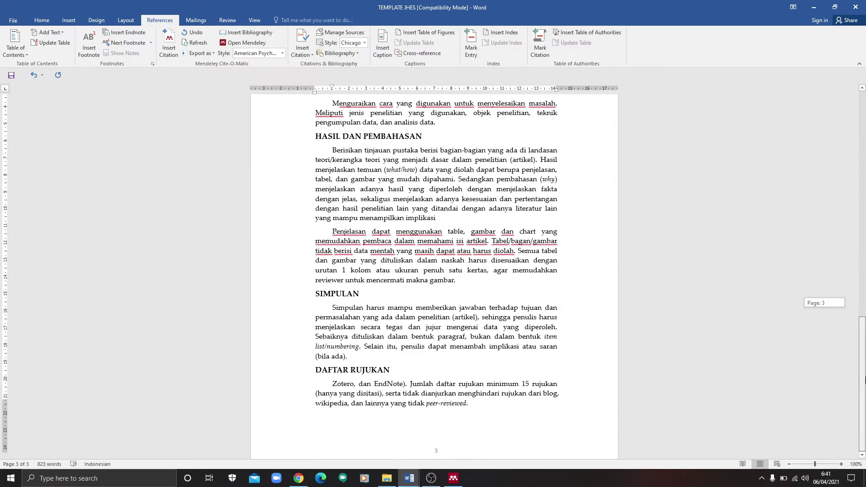
pyautogui.moveTo(323, 351); pyautogui.dragTo(479, 382)
pyautogui.press('Delete')
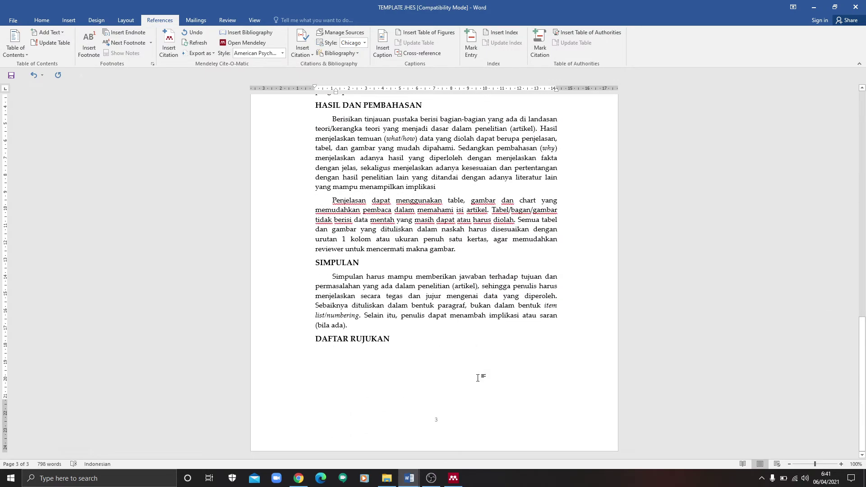
# Step: Add a blank line after SIMPULAN and insert the Mendeley bibliography under DAFTAR RUJUKAN
pyautogui.click(375, 320)
pyautogui.press('Return')
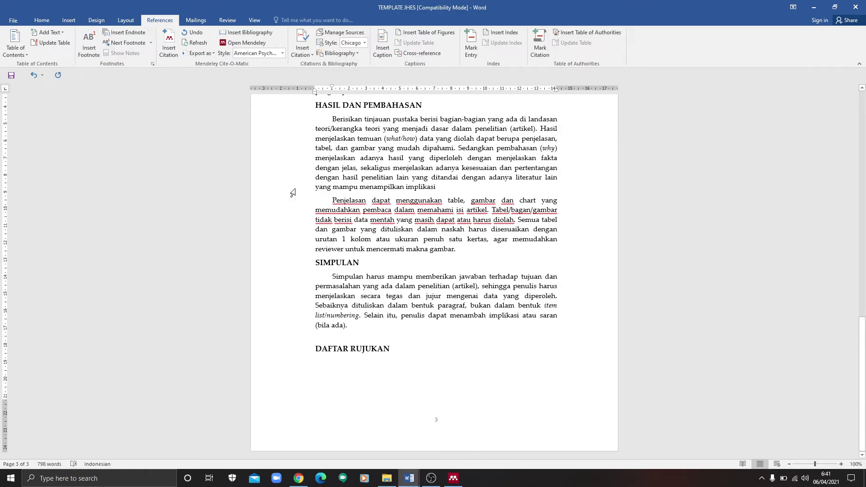
pyautogui.click(330, 368)
pyautogui.click(247, 33)
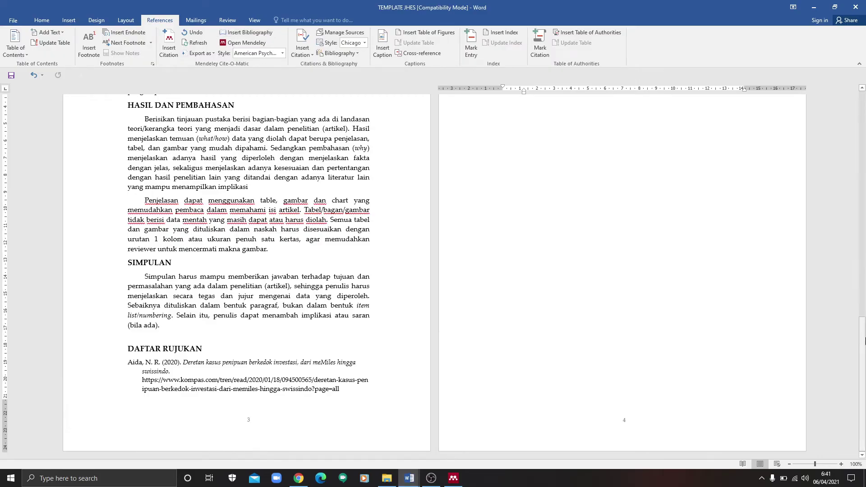
pyautogui.moveTo(859, 321); pyautogui.dragTo(860, 355)
pyautogui.moveTo(859, 388)
pyautogui.mouseDown()
pyautogui.moveTo(859, 291)
pyautogui.moveTo(863, 401)
pyautogui.moveTo(863, 264)
pyautogui.moveTo(863, 398)
pyautogui.moveTo(863, 387)
pyautogui.mouseUp()
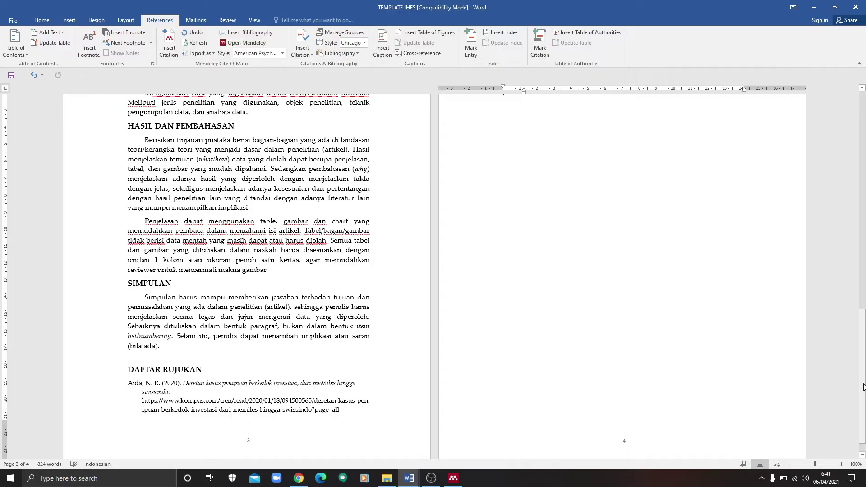
# Step: Add an empty paragraph after '…analisis data.' before the HASIL DAN PEMBAHASAN heading
pyautogui.moveTo(864, 387); pyautogui.dragTo(864, 200)
pyautogui.moveTo(864, 141); pyautogui.dragTo(864, 128)
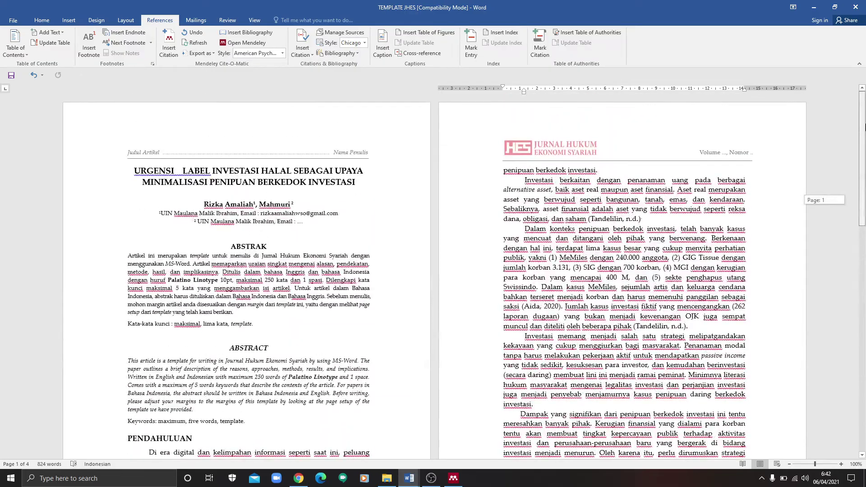
pyautogui.moveTo(864, 157); pyautogui.dragTo(864, 336)
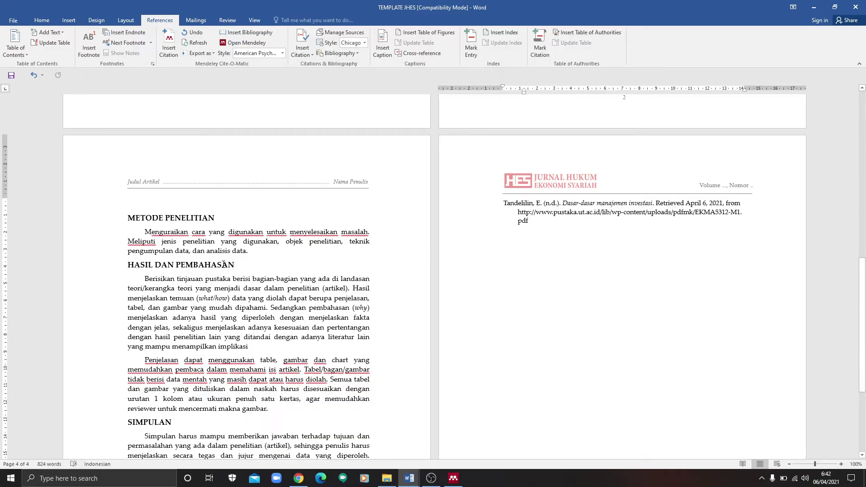
pyautogui.click(260, 254)
pyautogui.press('Return')
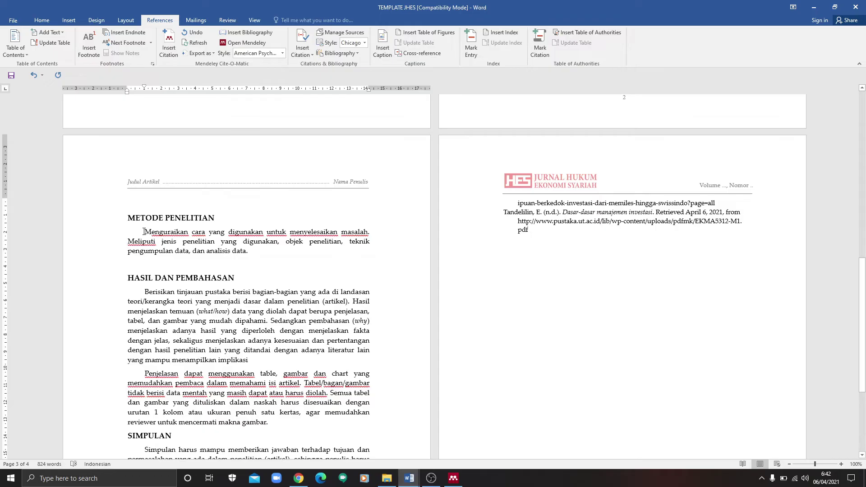
# Step: Select just the METODE PENELITIAN paragraph text
pyautogui.moveTo(143, 231); pyautogui.dragTo(221, 266)
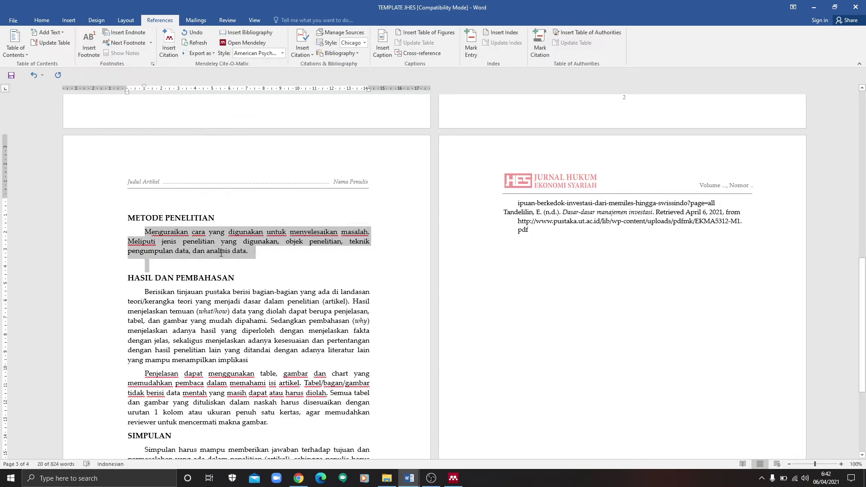
pyautogui.click(145, 231)
pyautogui.moveTo(144, 231); pyautogui.dragTo(249, 254)
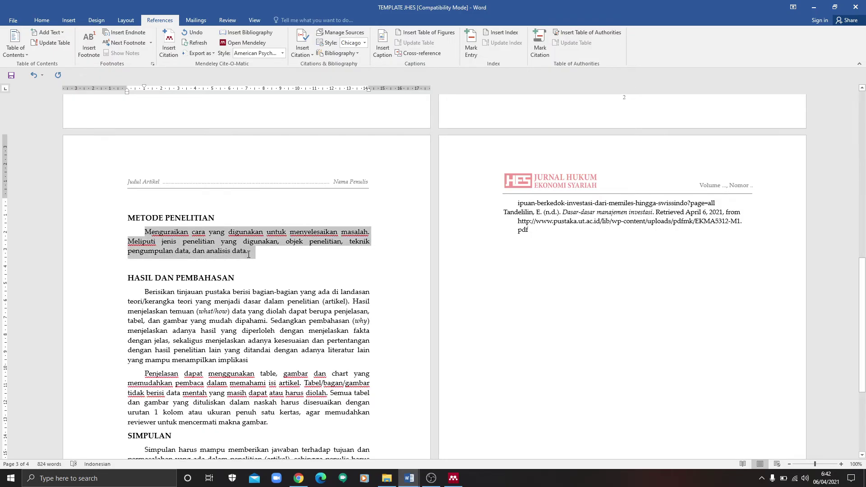
# Step: Delete the extra space between URGENSI and LABEL in the article title
pyautogui.moveTo(861, 321); pyautogui.dragTo(846, 121)
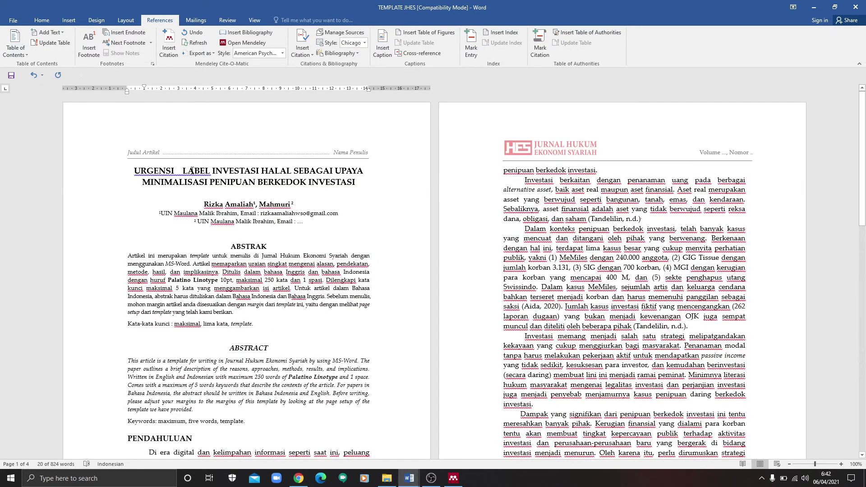
pyautogui.click(178, 172)
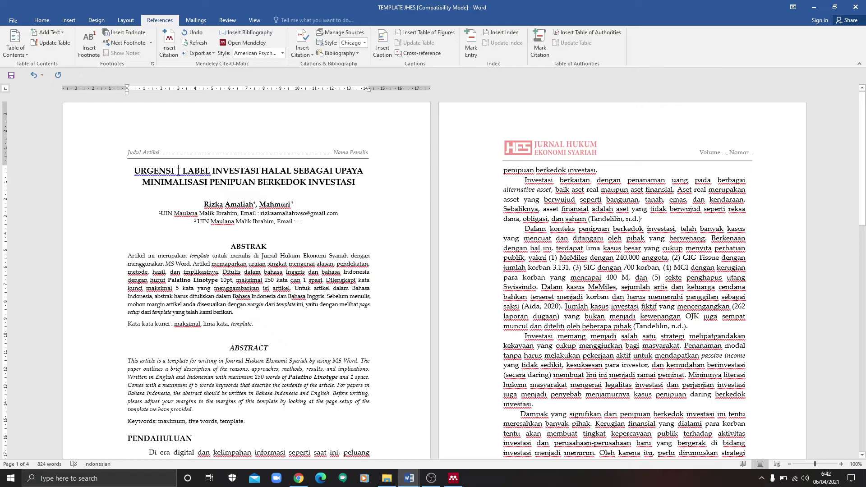
pyautogui.press('BackSpace')
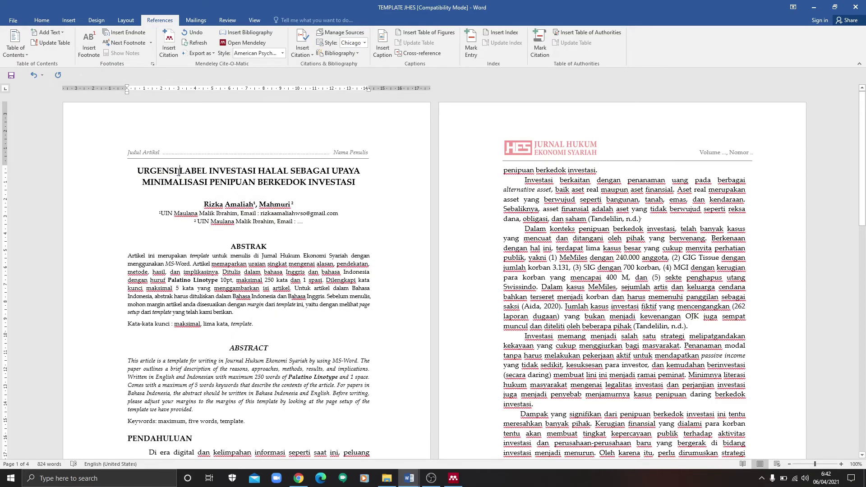
pyautogui.moveTo(862, 151); pyautogui.dragTo(865, 107)
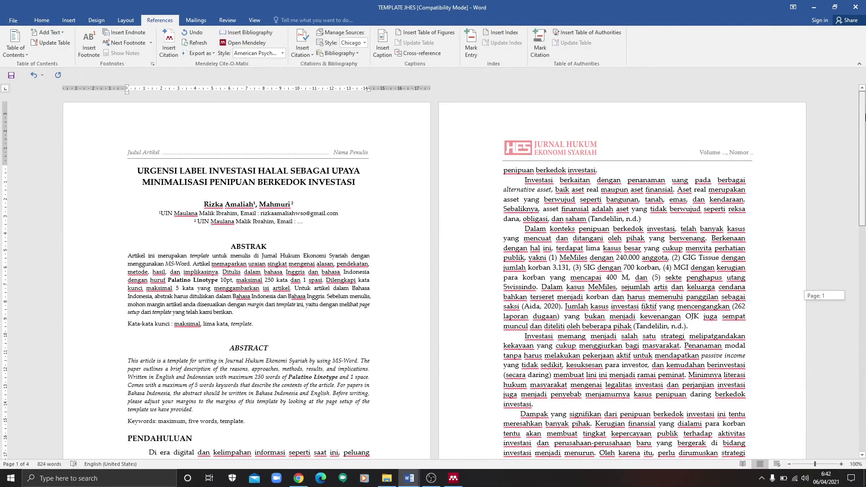
pyautogui.moveTo(864, 117); pyautogui.dragTo(865, 268)
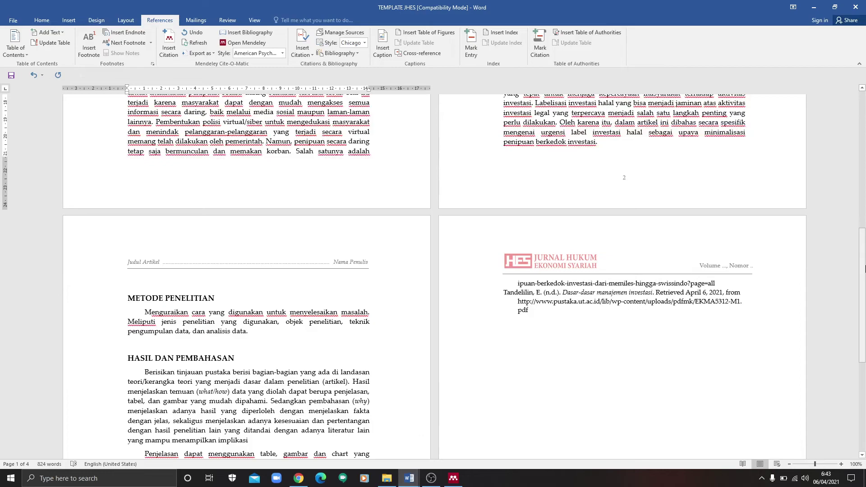
pyautogui.scroll(-5, 356, 334)
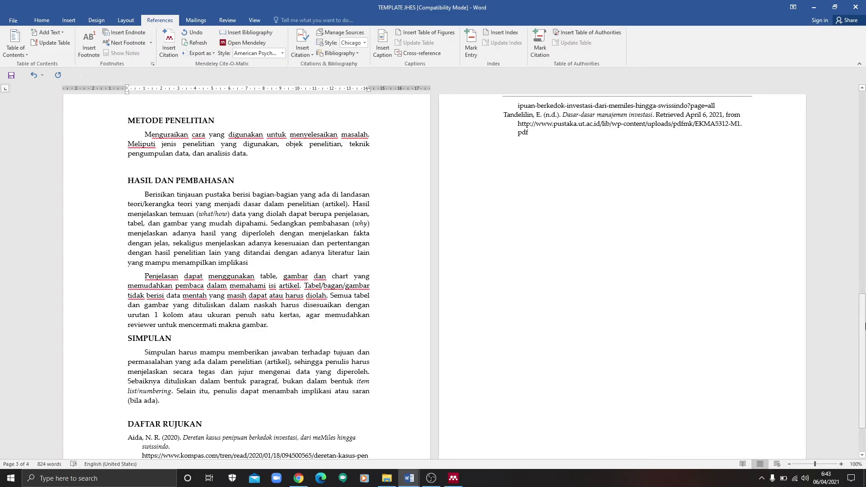
# Step: Scroll back to the article's first page and bring the OBS Studio window to the front
pyautogui.moveTo(864, 323); pyautogui.dragTo(864, 367)
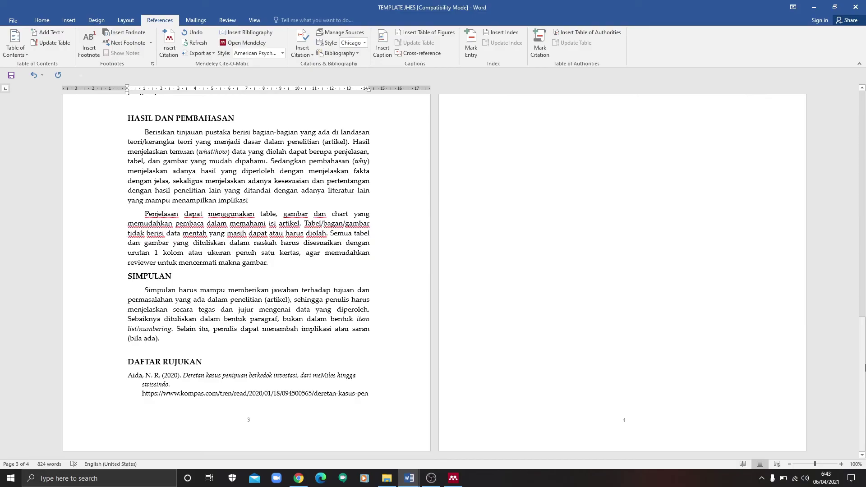
pyautogui.moveTo(864, 367); pyautogui.dragTo(865, 295)
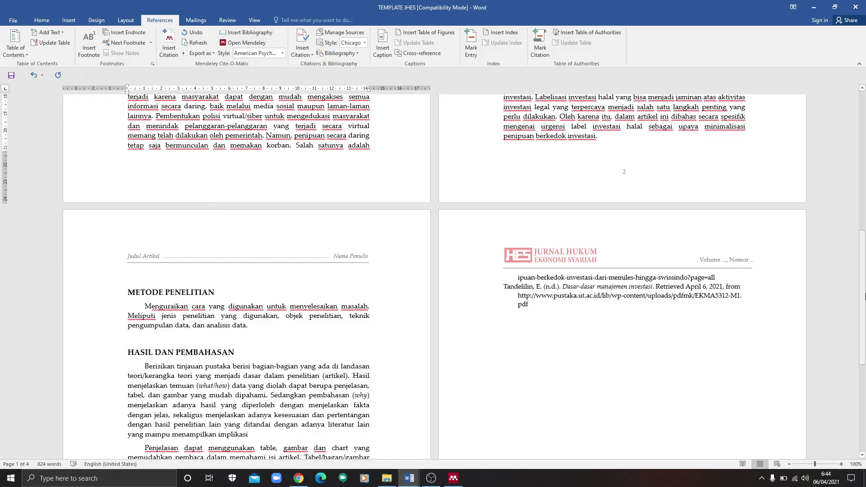
pyautogui.moveTo(865, 295); pyautogui.dragTo(864, 86)
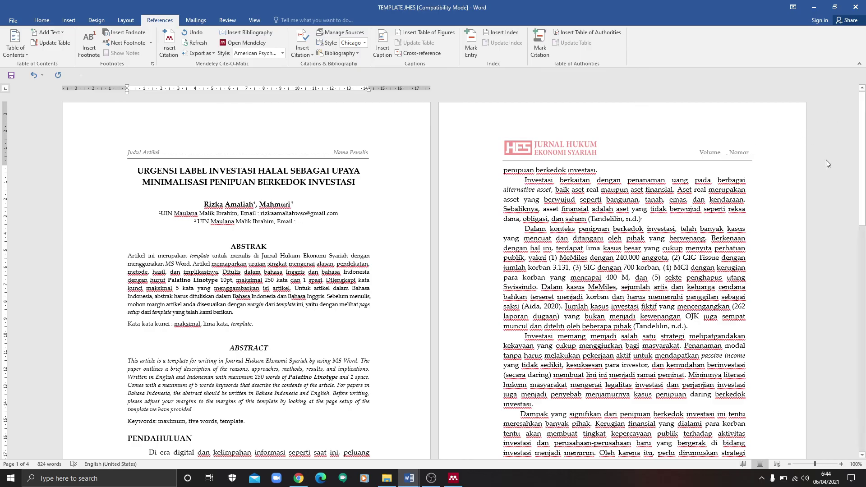
pyautogui.click(431, 479)
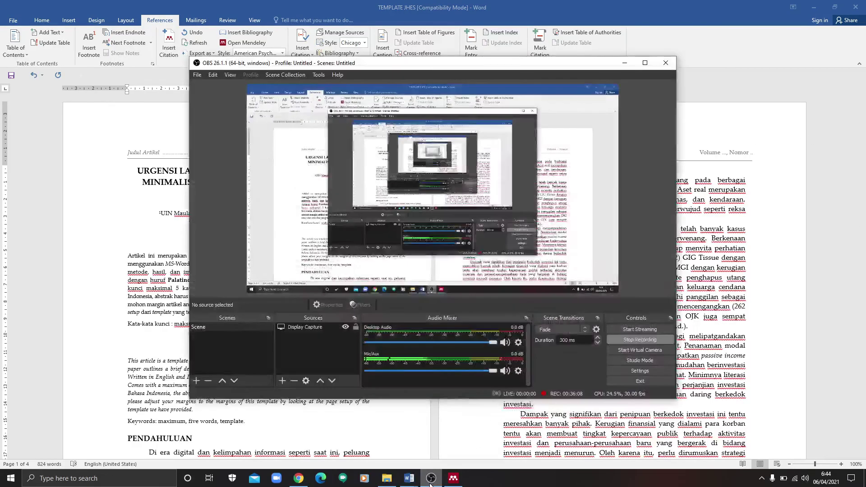